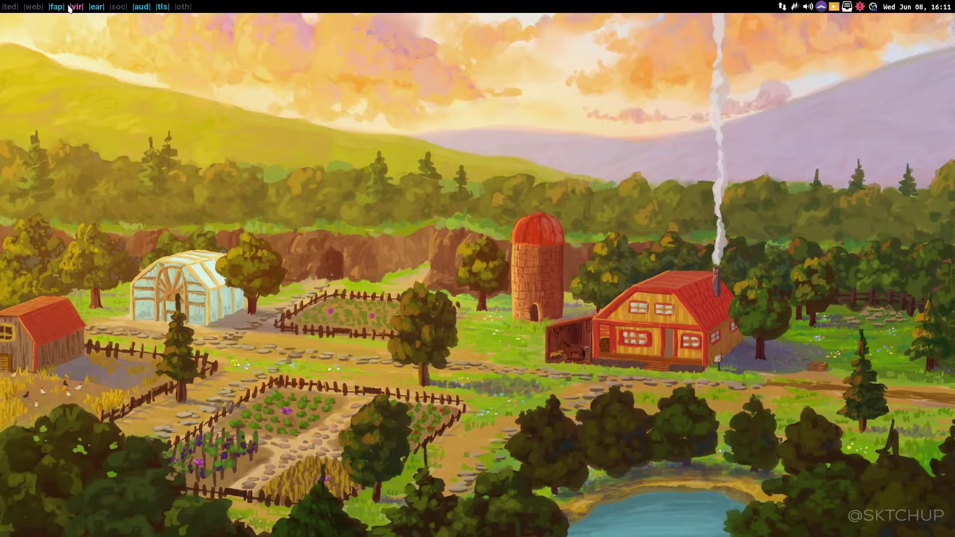
Launch Virtual Machine Manager from rofi and select the nixos-22.05 VM entry.
key("super+d")
type("virtu")
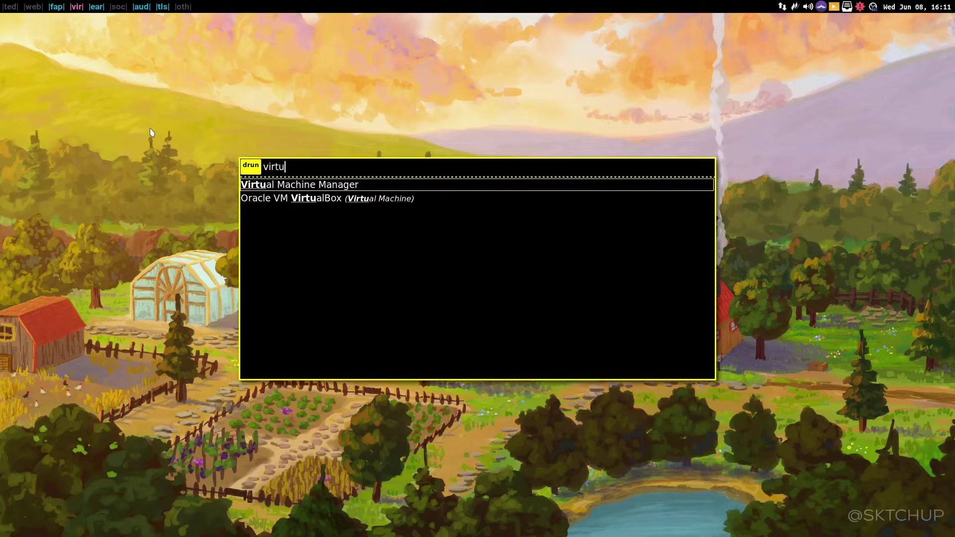
key("Return")
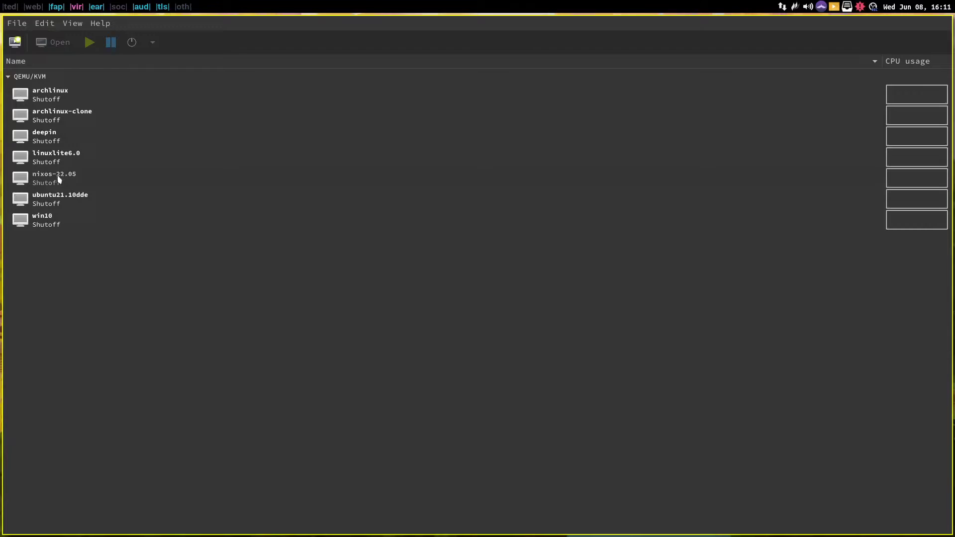
left_click(62, 180)
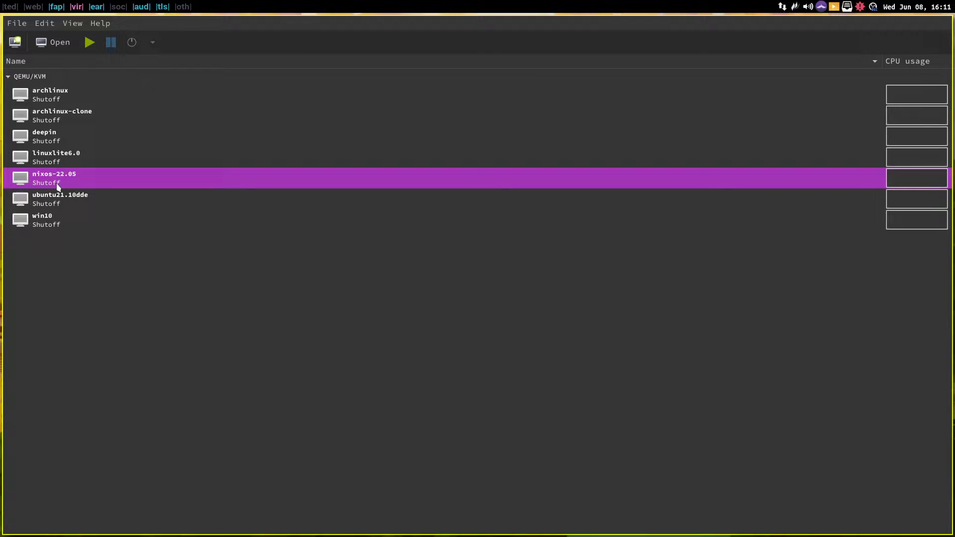
Start a new VM using the iso pool's nixos-plasma5 22.05 ISO as install media.
left_click(15, 42)
left_click(255, 248)
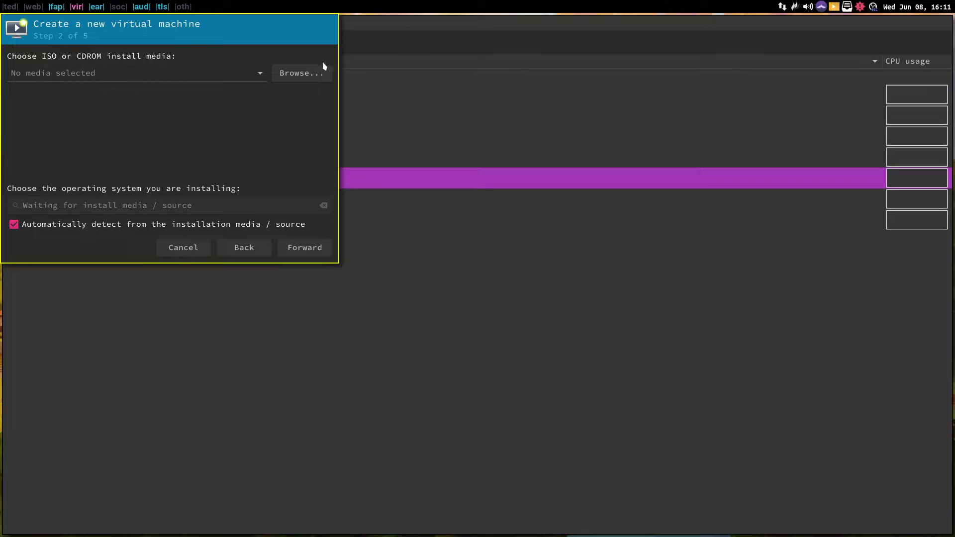
left_click(308, 73)
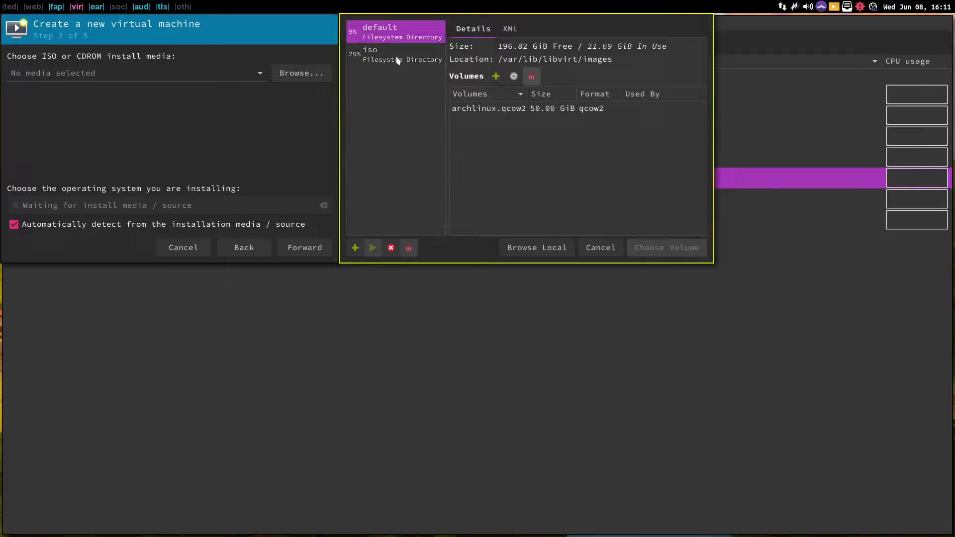
left_click(378, 55)
left_click(502, 230)
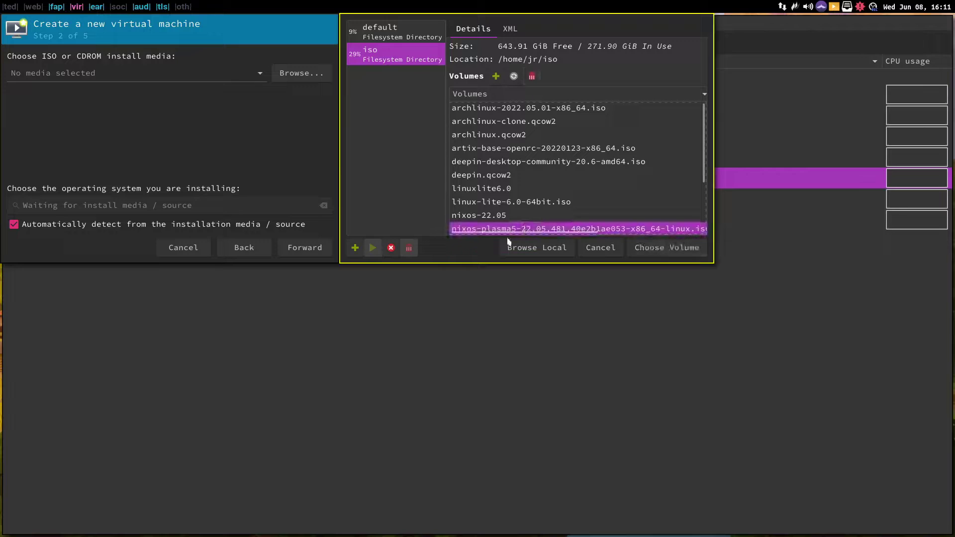
scroll(497, 224, "down", 1)
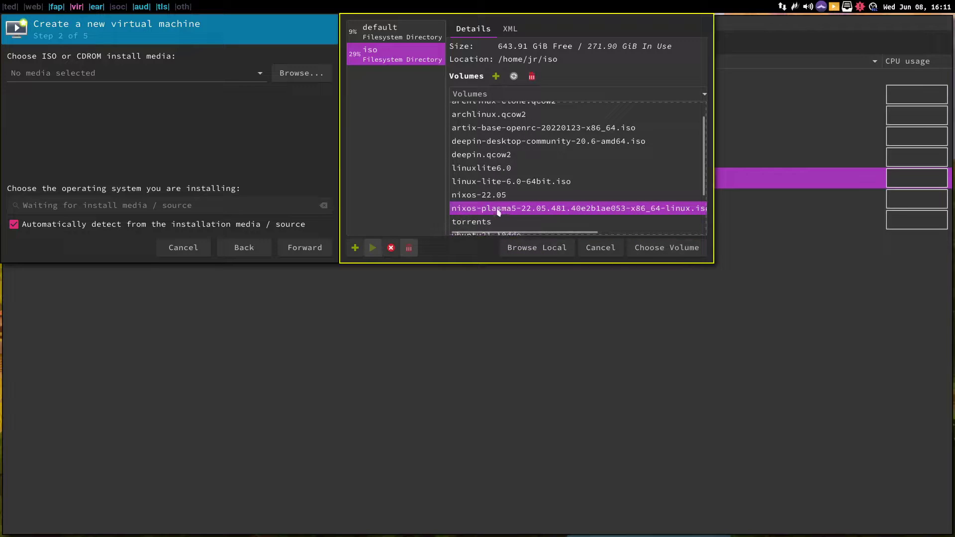
left_click(664, 248)
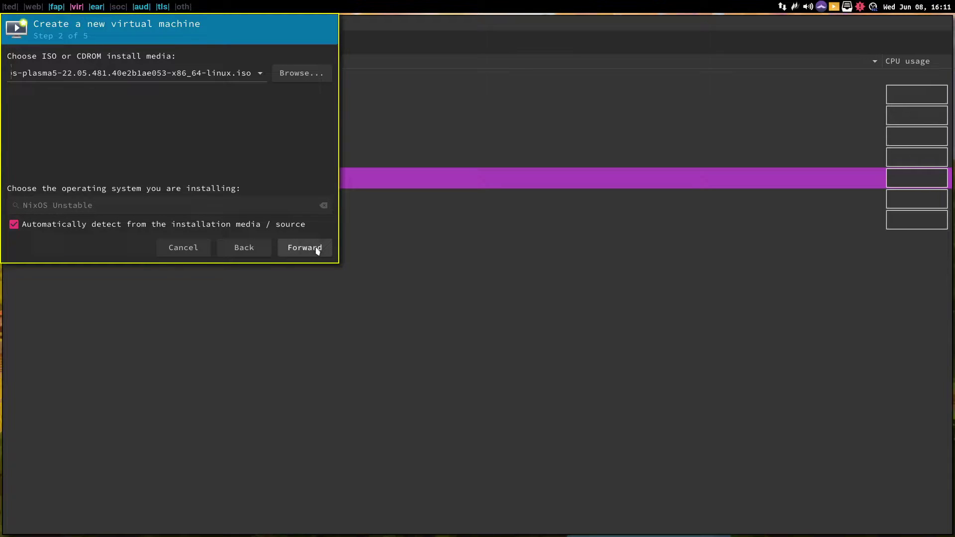
Give the new VM 4096 MiB of memory and raise its CPU count.
left_click(291, 252)
double_click(75, 79)
type("4096")
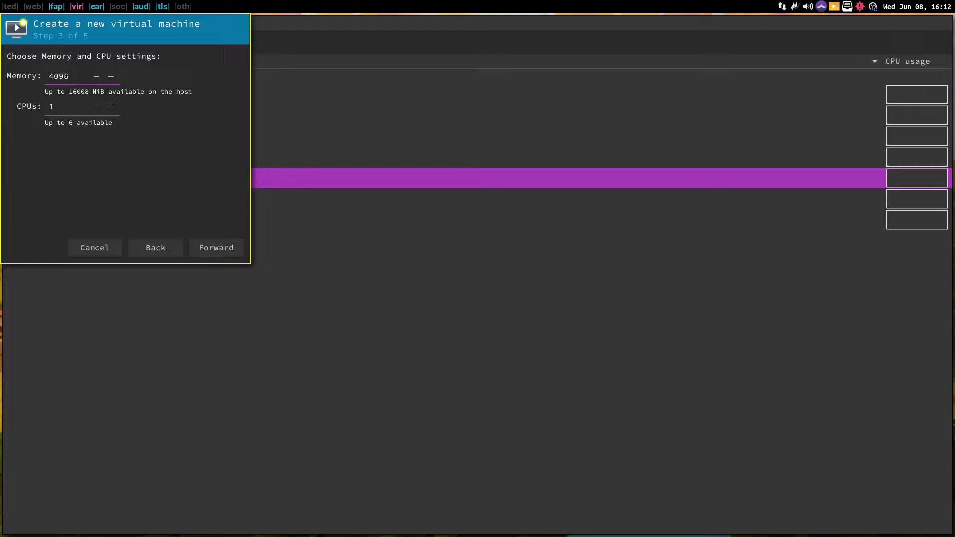
left_click(111, 107)
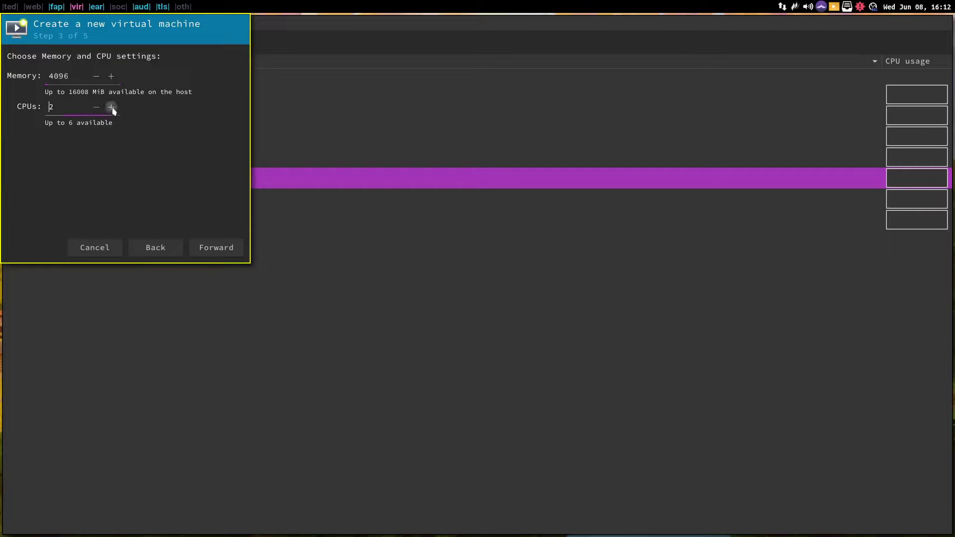
Create a 30 GiB nixos-unstable.qcow2 volume in the iso pool for custom storage.
left_click(220, 248)
left_click(41, 128)
left_click(39, 145)
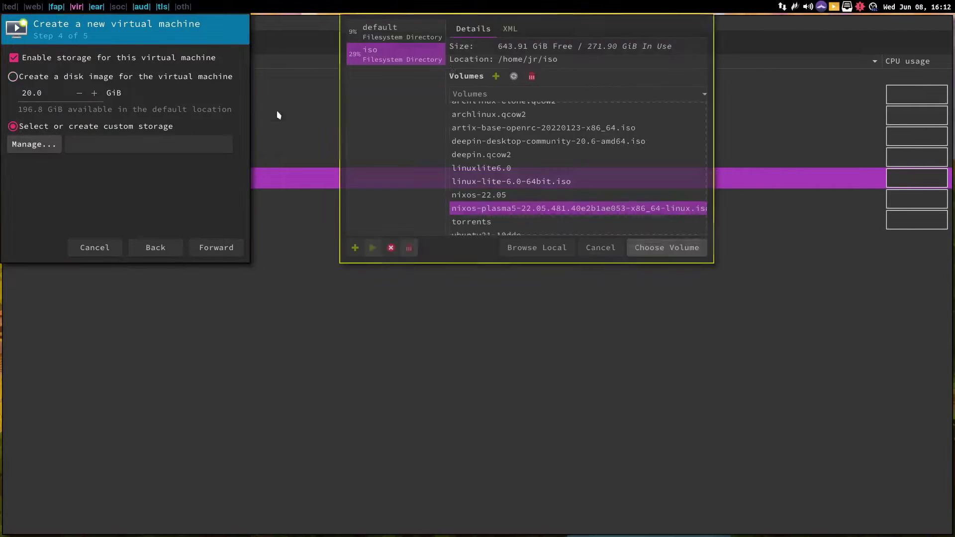
left_click(496, 76)
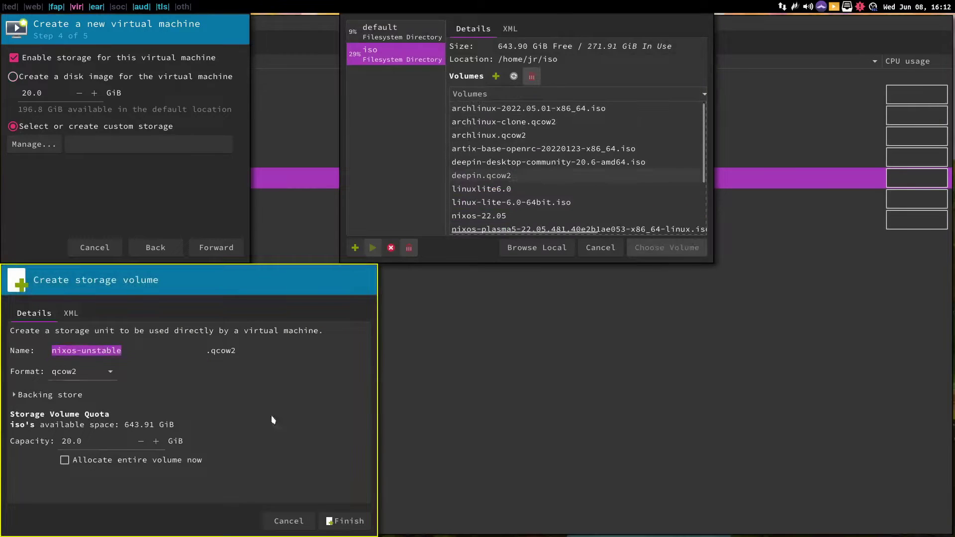
left_click(156, 442)
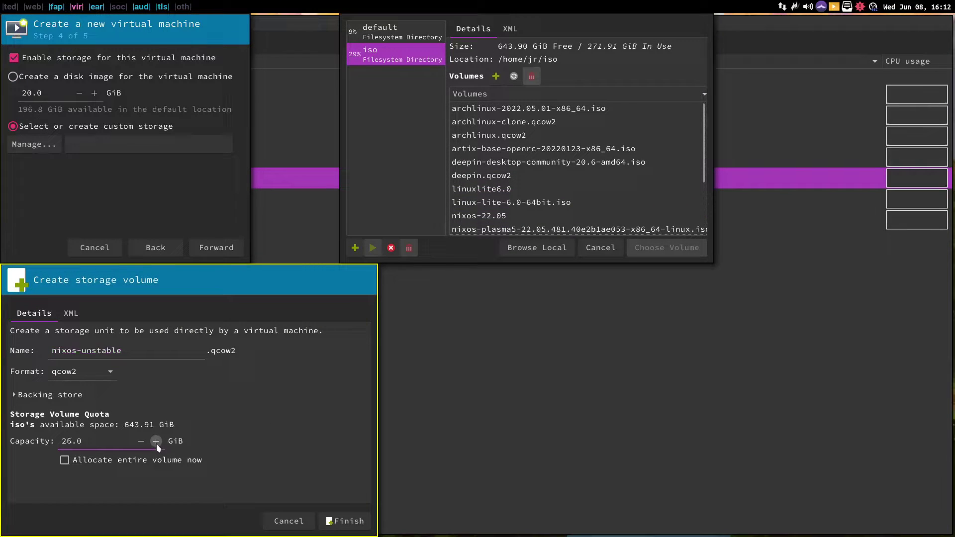
left_click(156, 442)
left_click(345, 521)
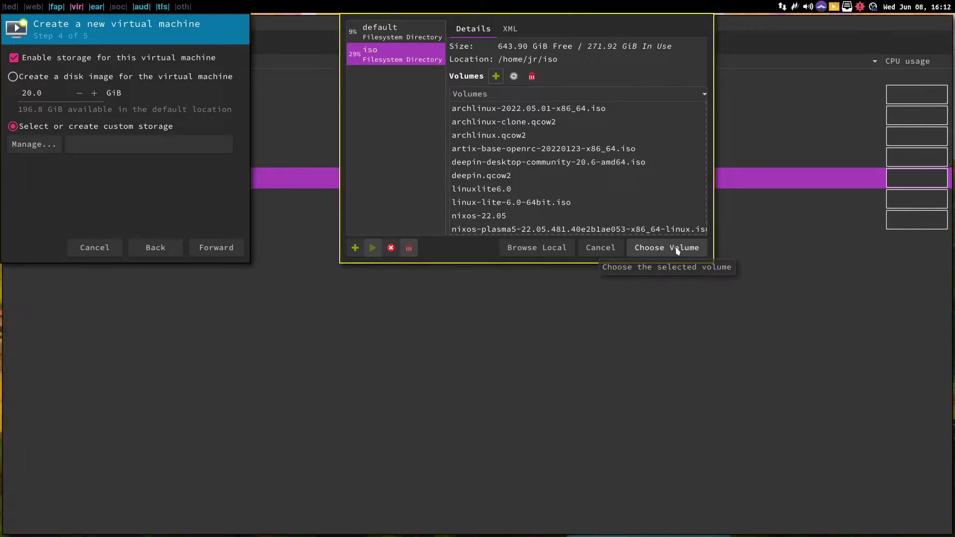
left_click(664, 222)
scroll(493, 186, "down", 3)
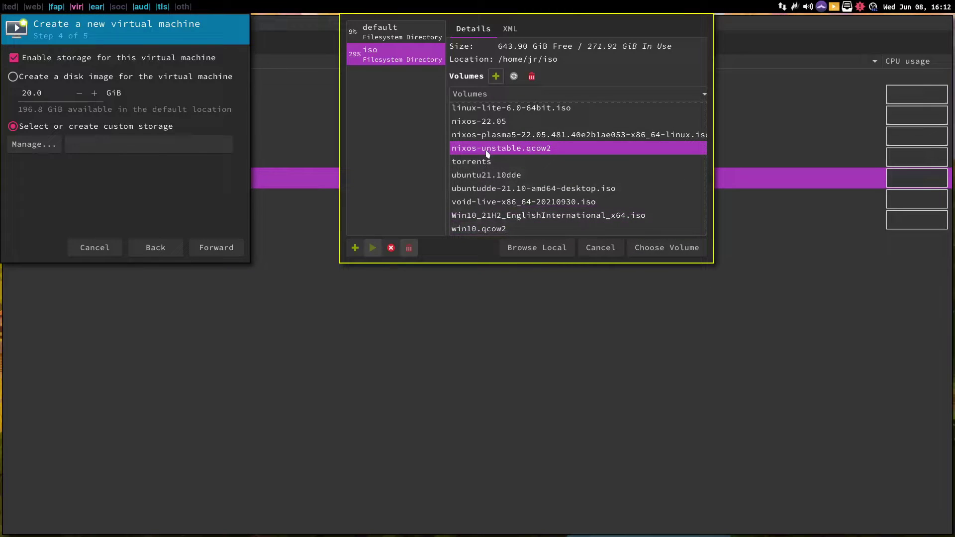
Use nixos-unstable.qcow2 as the disk, name the VM nixos-myconfig22.05, enable customize-before-install.
left_click(685, 249)
left_click(225, 247)
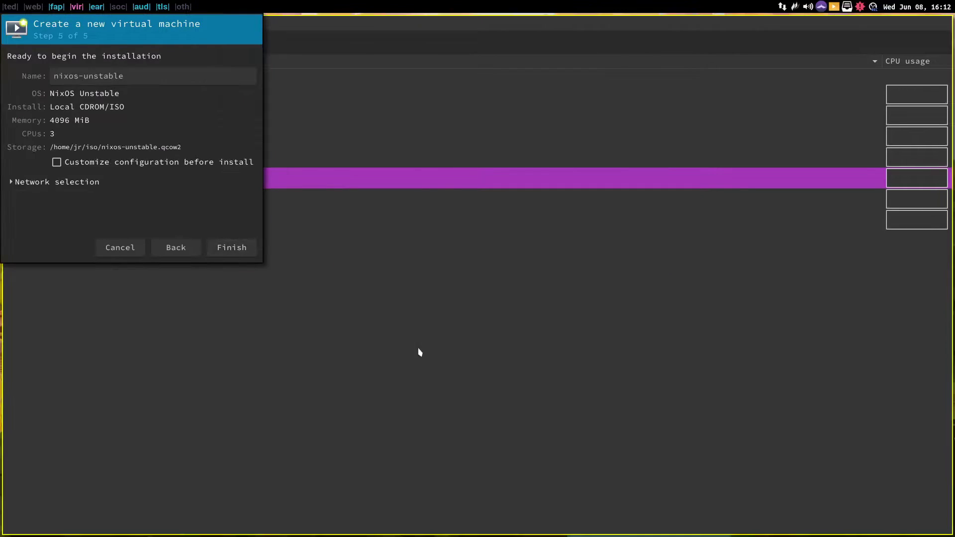
double_click(137, 77)
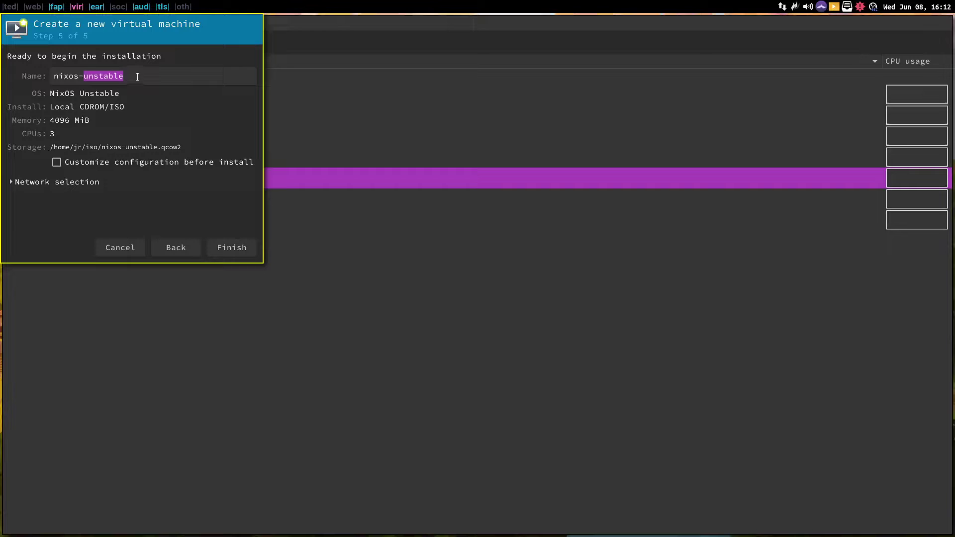
type("myconfig22.05")
left_click(57, 163)
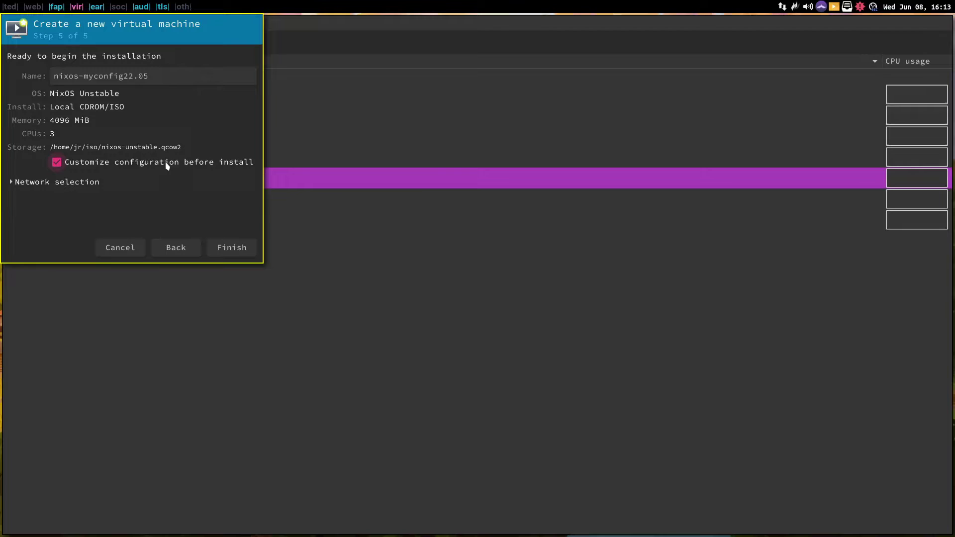
Start the default network, set firmware to UEFI, and begin installation in a fullscreen console.
left_click(240, 252)
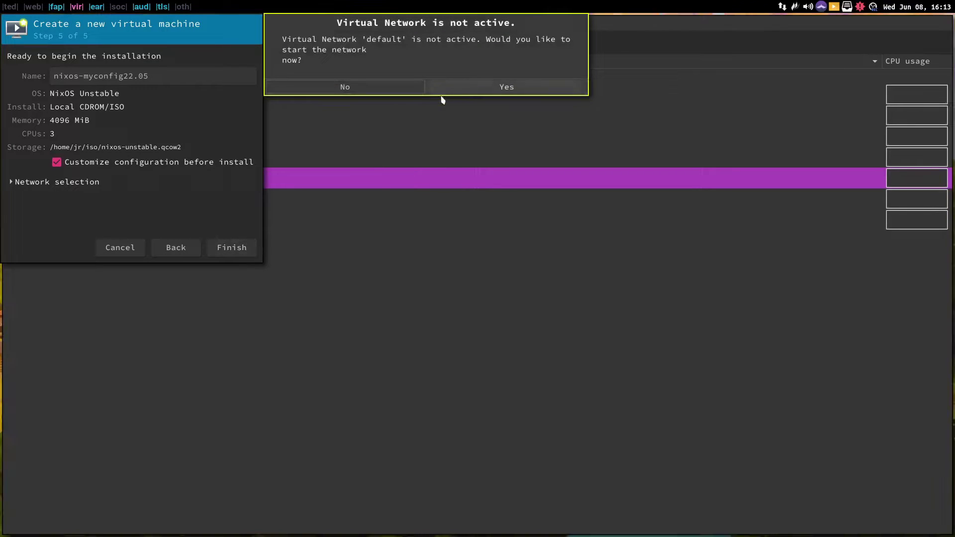
left_click(513, 93)
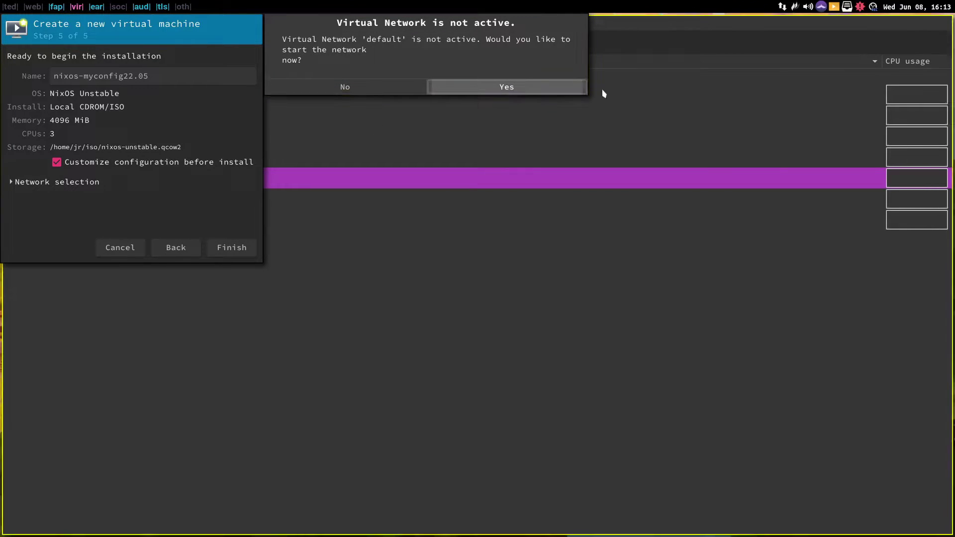
left_click(526, 291)
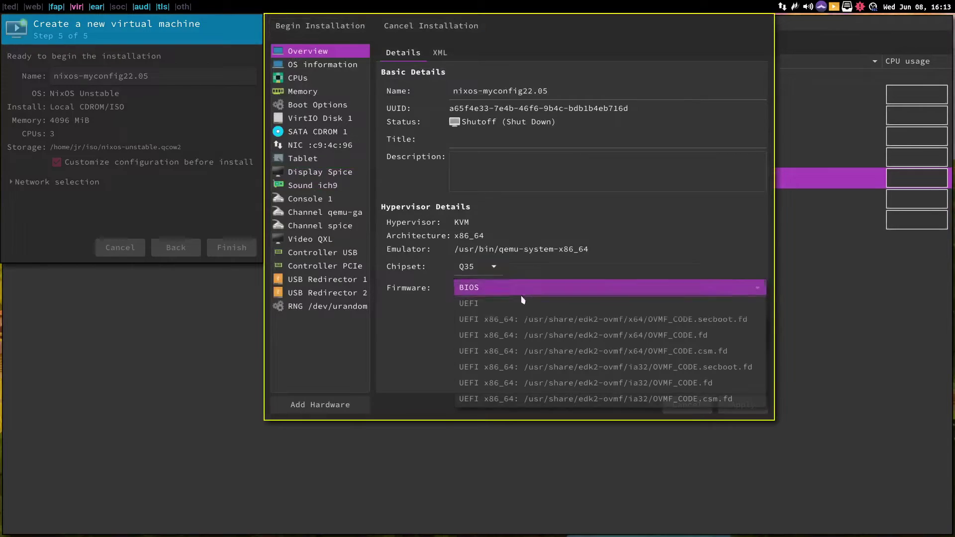
left_click(527, 303)
left_click(734, 406)
left_click(320, 25)
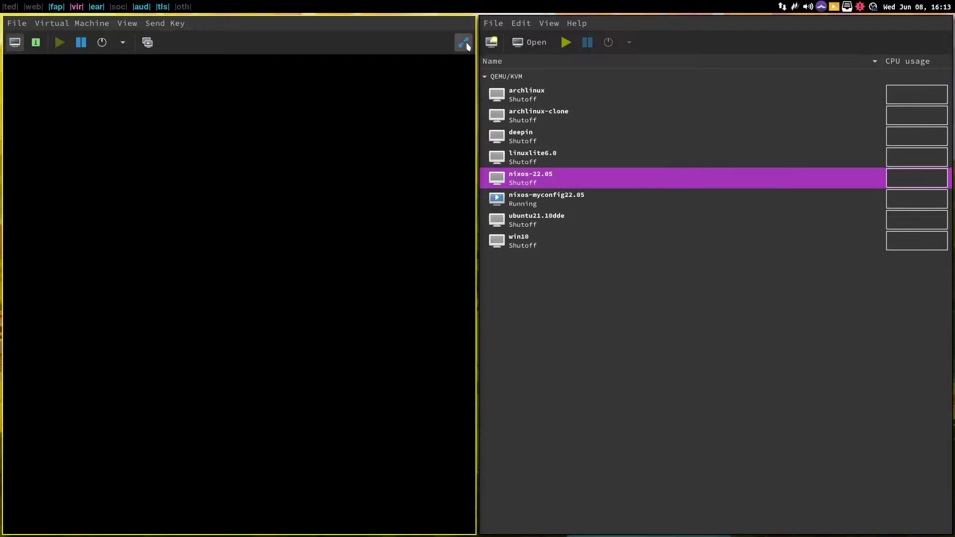
left_click(466, 44)
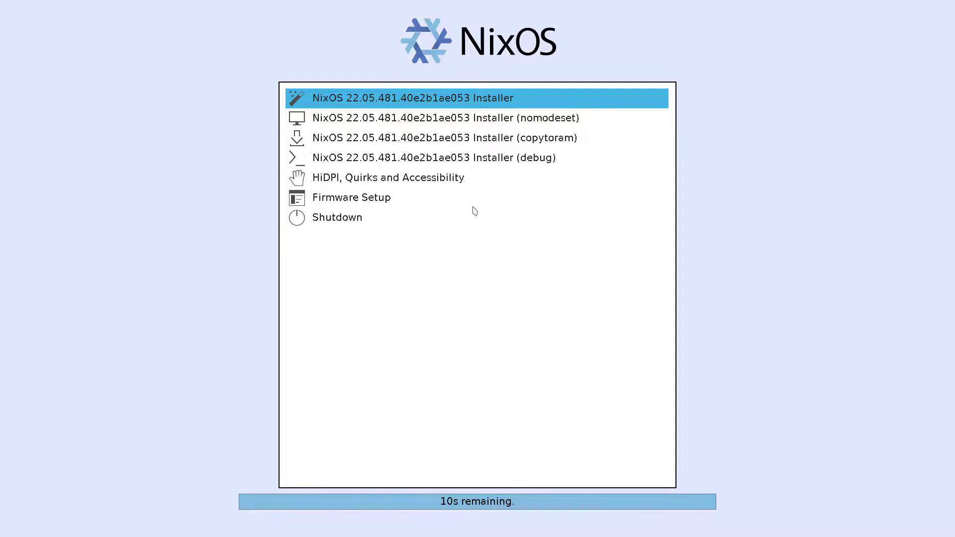
Boot the default NixOS Installer entry into the live Plasma desktop.
key("Return")
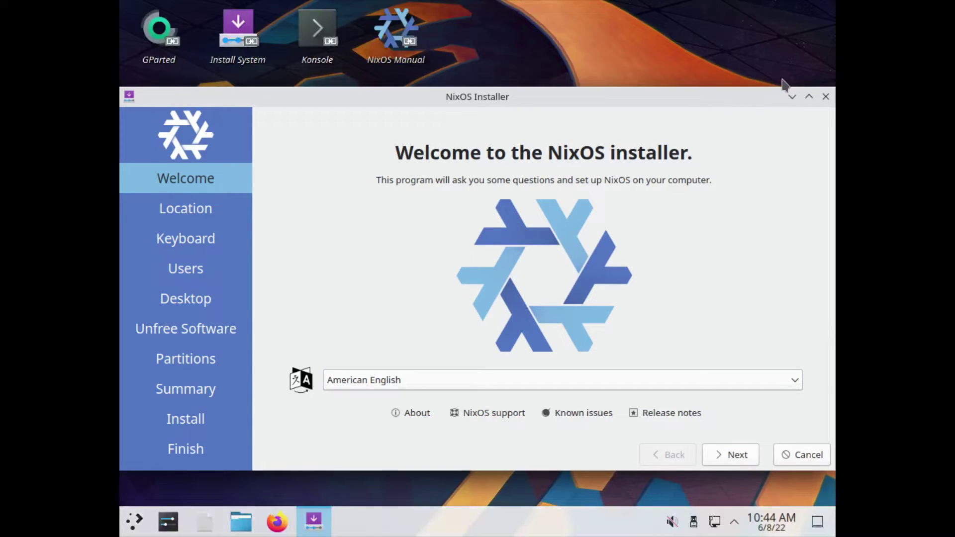
Cancel the installer and set the resolution to 1920x1080 with xrandr in Konsole.
left_click(825, 96)
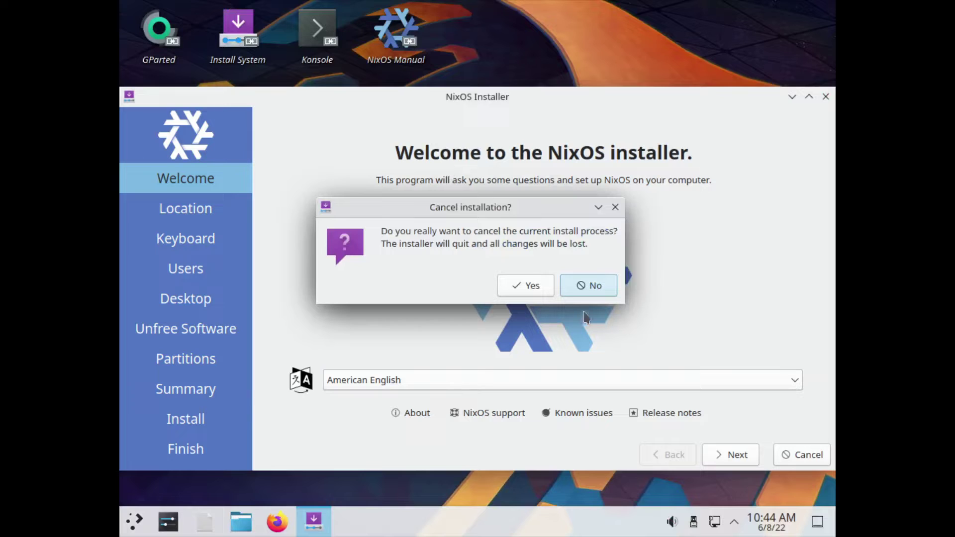
left_click(531, 286)
left_click(317, 30)
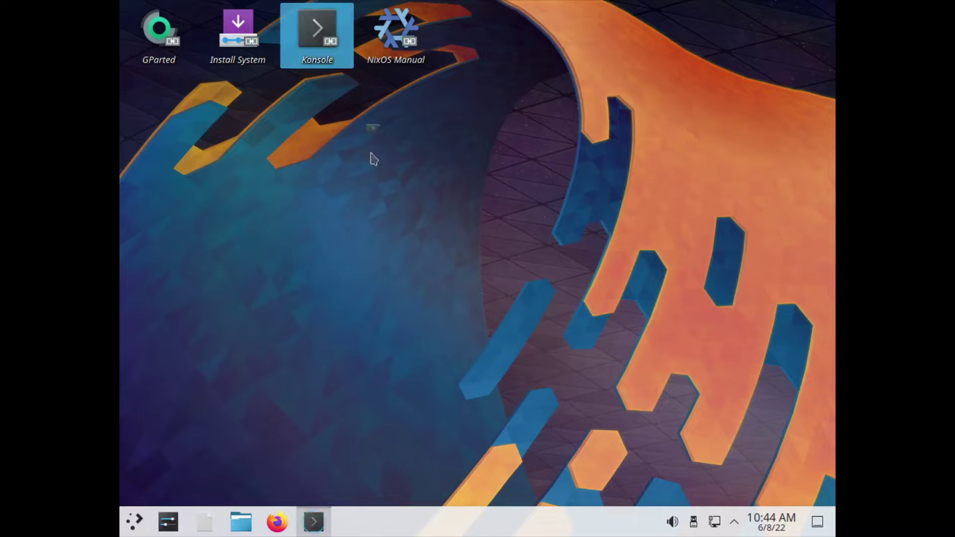
type("xrandr -s ")
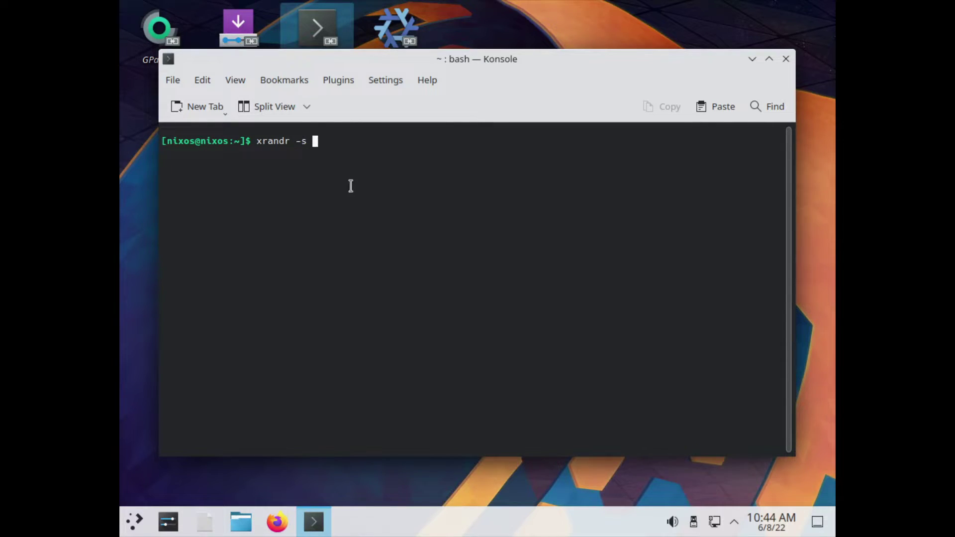
type("1920x1080")
key("Return")
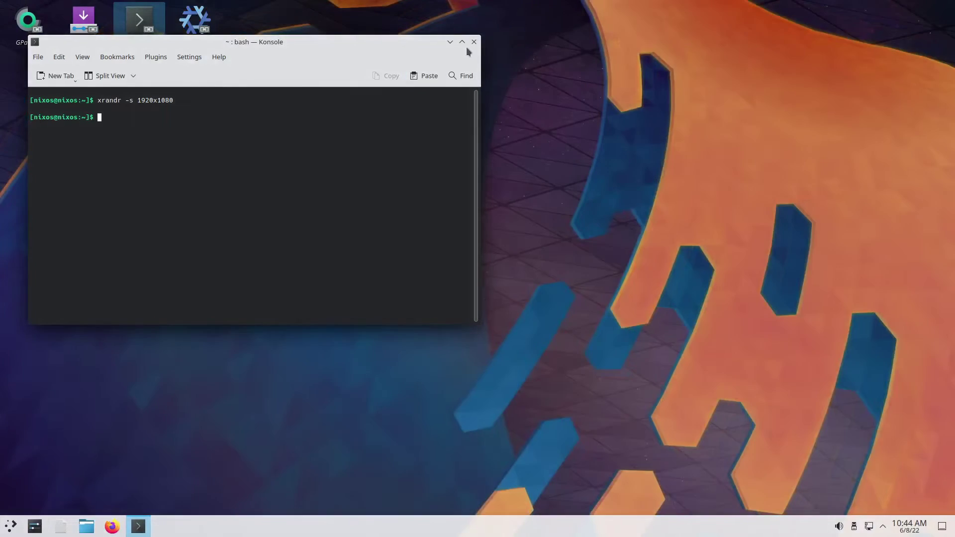
Move the terminal aside and open the NixOS Manual from the desktop icon.
left_click_drag(307, 43, 594, 48)
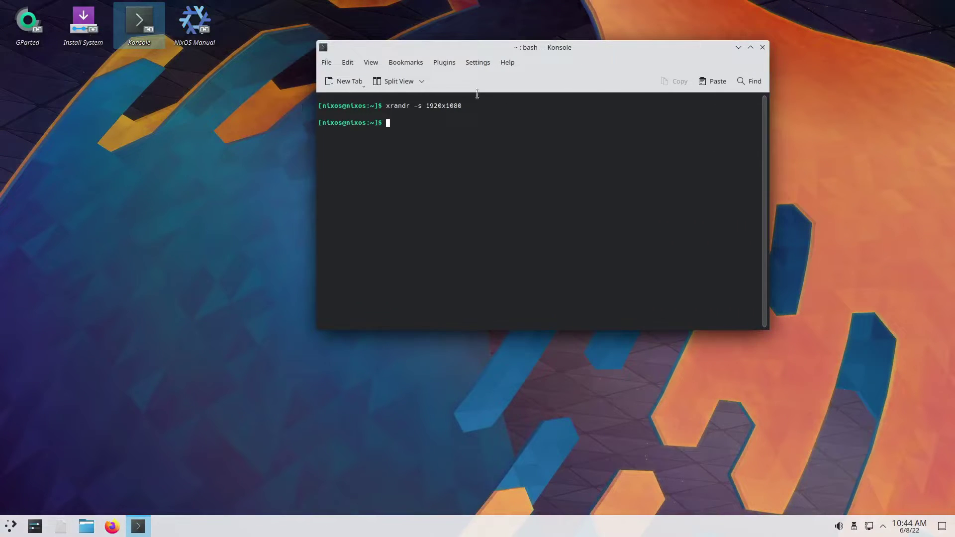
left_click(194, 29)
double_click(194, 29)
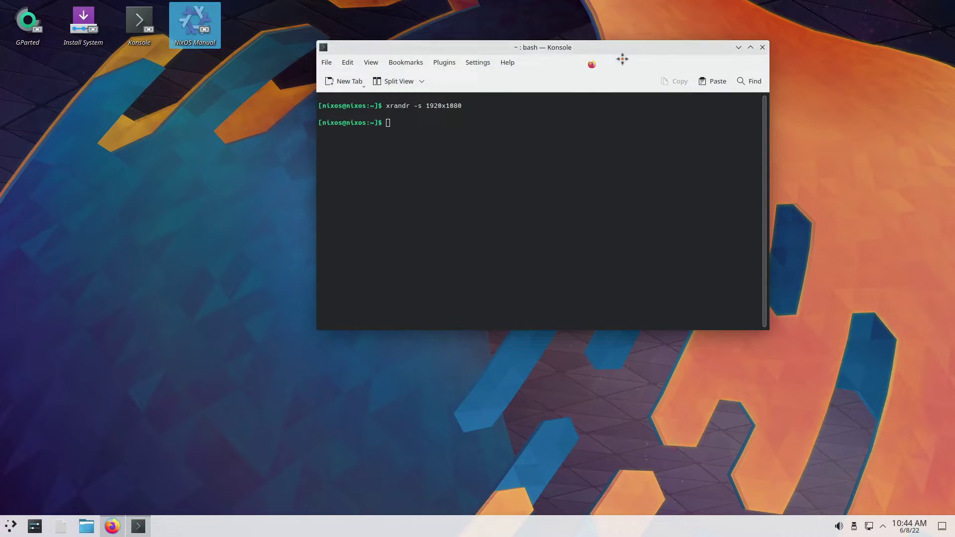
Read the UEFI partitioning steps in the manual's Installing NixOS chapter, then maximize Konsole.
left_click_drag(573, 46, 658, 48)
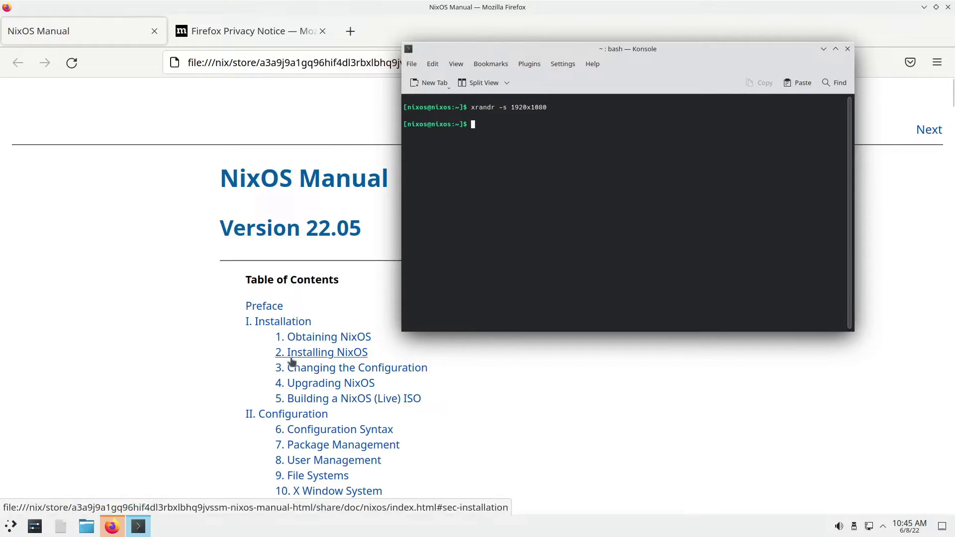
left_click(335, 103)
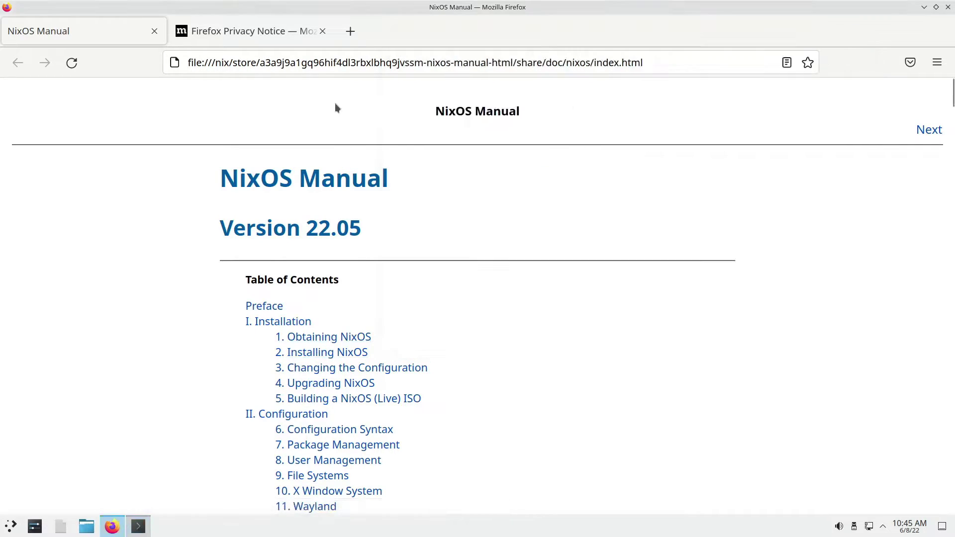
left_click(321, 352)
scroll(479, 367, "down", 20)
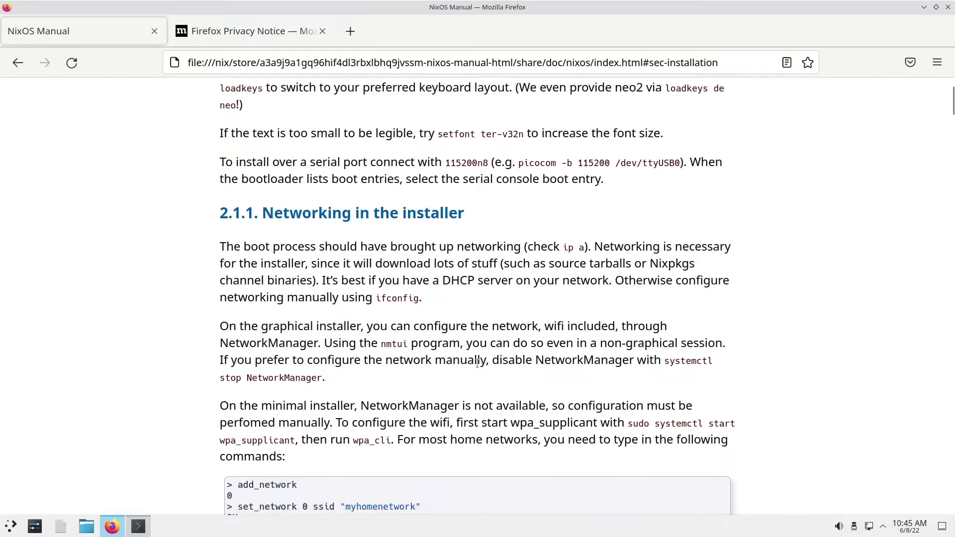
scroll(477, 368, "down", 6)
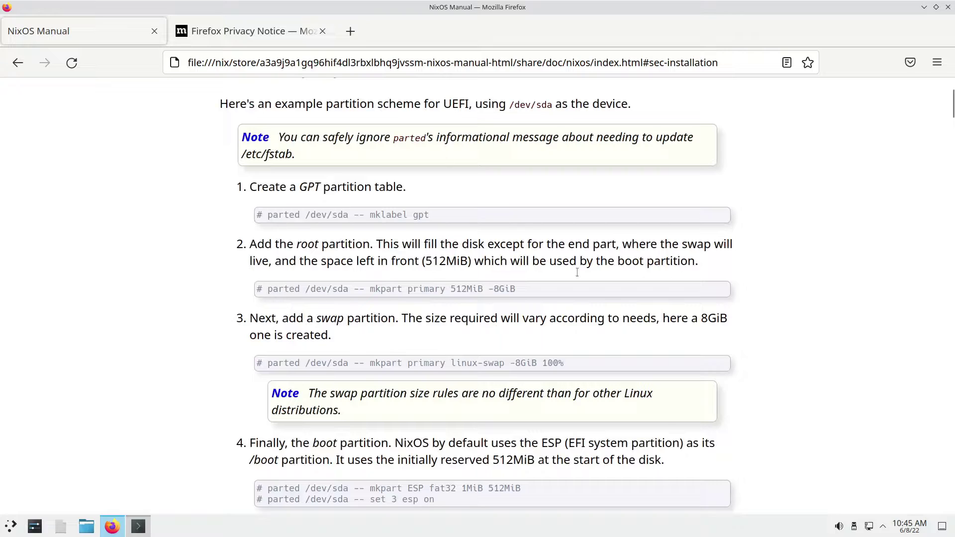
left_click(138, 527)
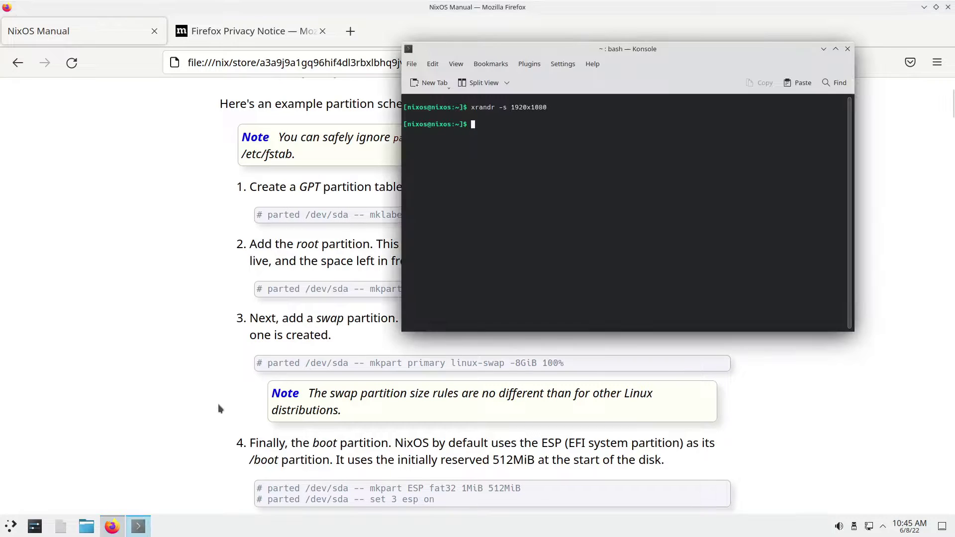
double_click(635, 50)
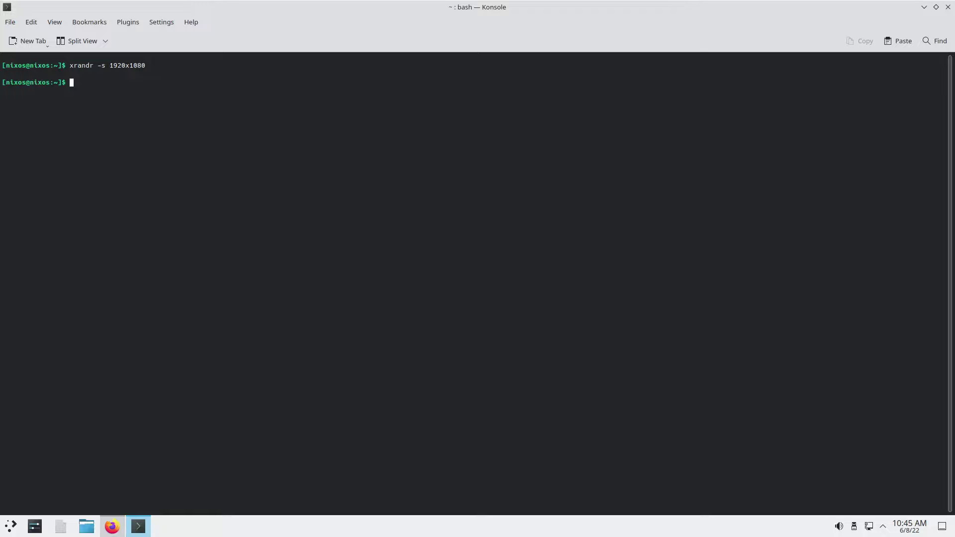
List disks with sudo fdisk -l to locate /dev/vda, and attempt su to root.
type("sudo fdisk -l")
key("Return")
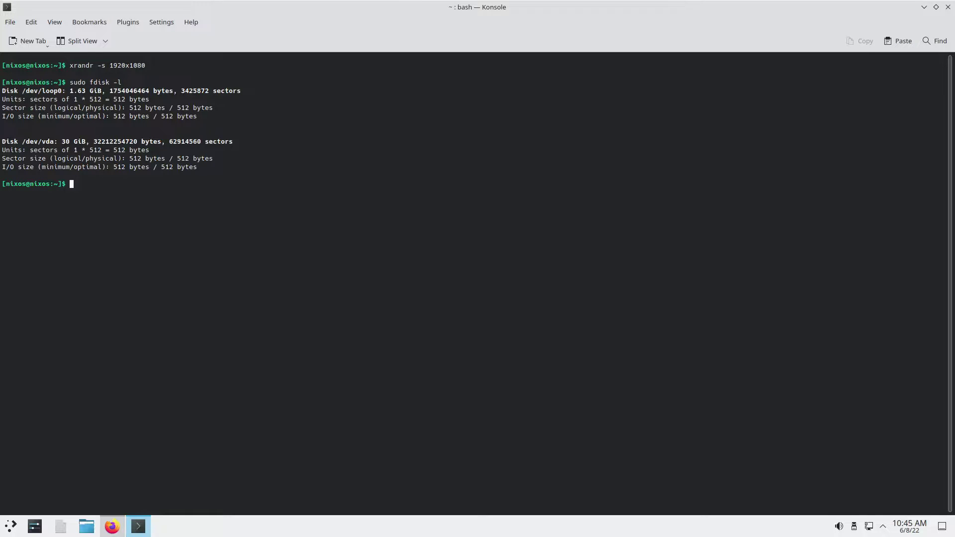
type("su")
key("Return")
key("Return")
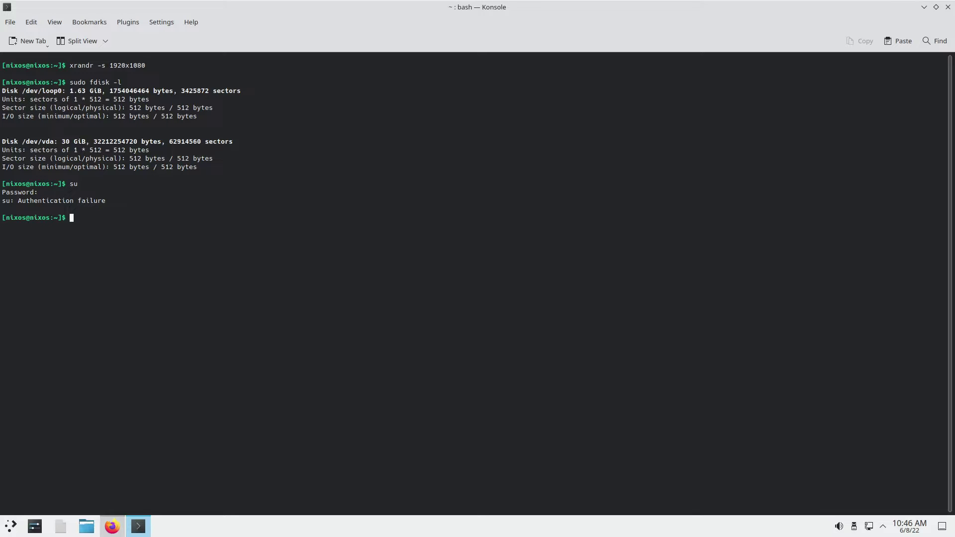
left_click_drag(22, 141, 56, 143)
Start fdisk on /dev/vda and create a new GPT partition table.
left_click(86, 220)
type("sudo fdisk /dev/vda")
key("Return")
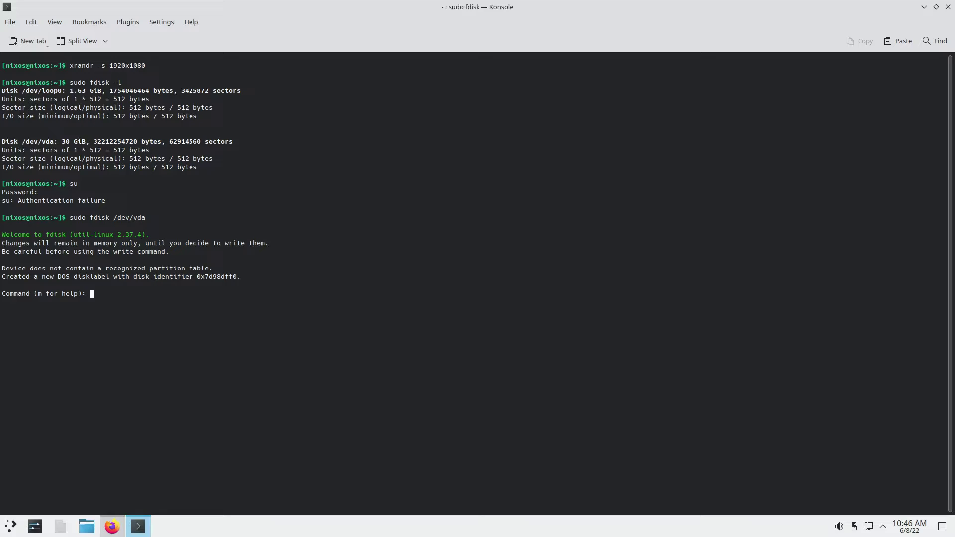
double_click(61, 278)
type("g")
key("Return")
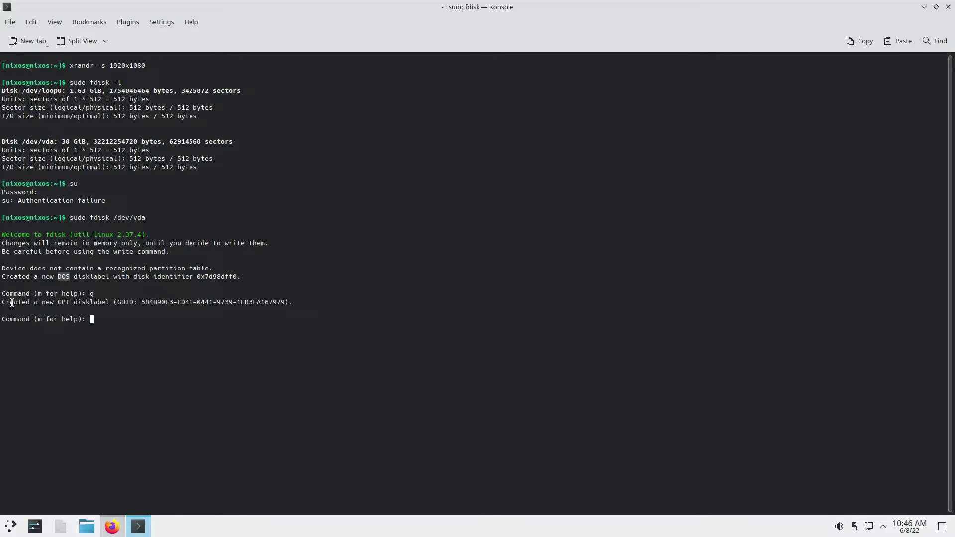
left_click_drag(54, 302, 69, 303)
left_click(102, 328)
left_click(102, 319)
Create partition 1 at the default first sector 2048 with a +500M size.
type("n")
key("Return")
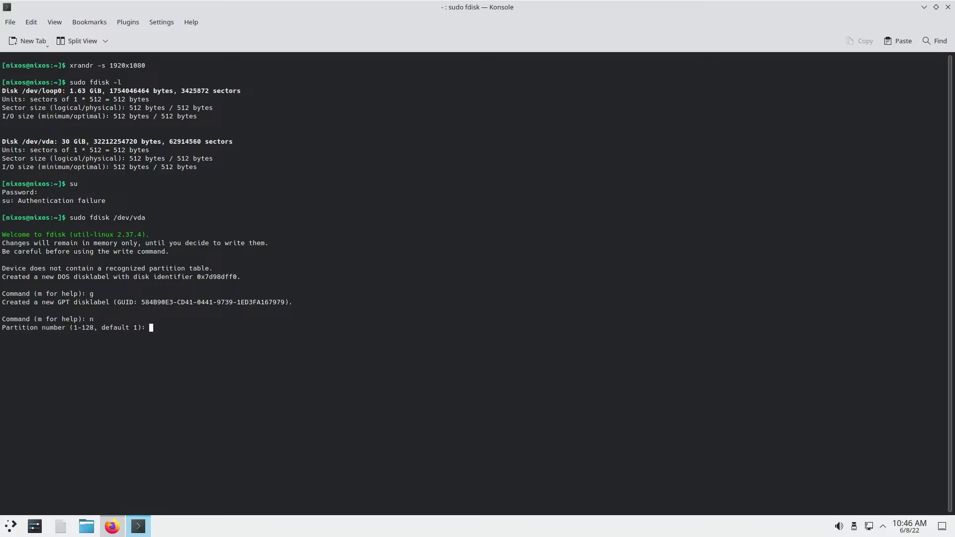
key("Return")
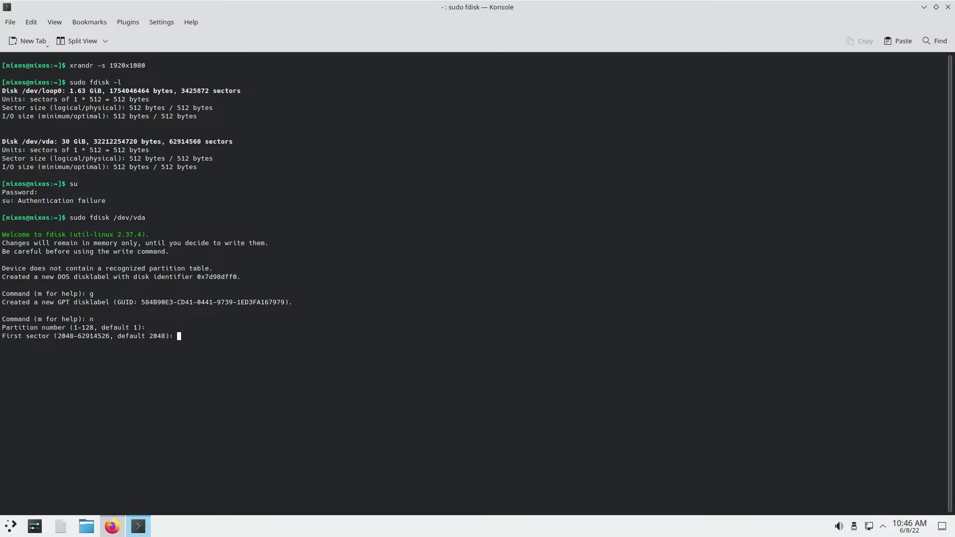
key("Return")
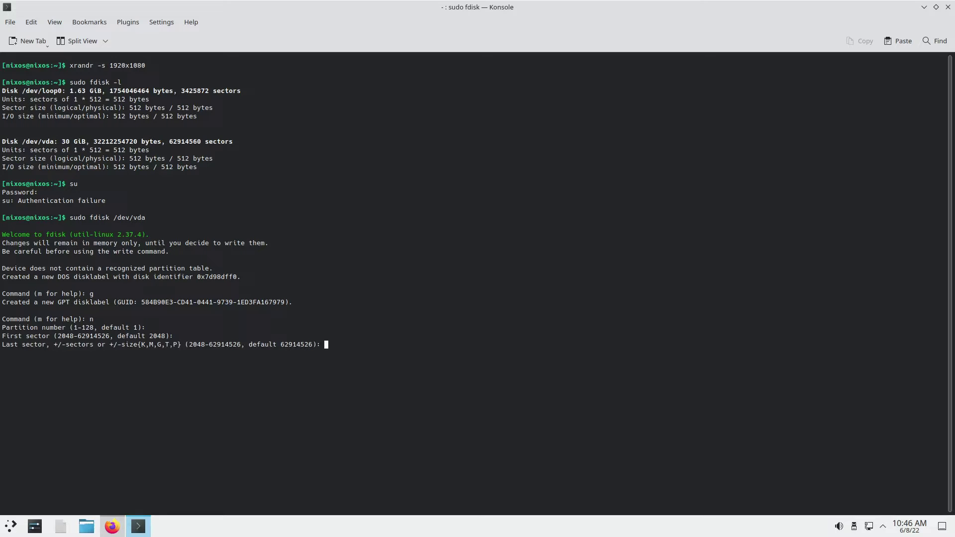
type("+500M")
key("Return")
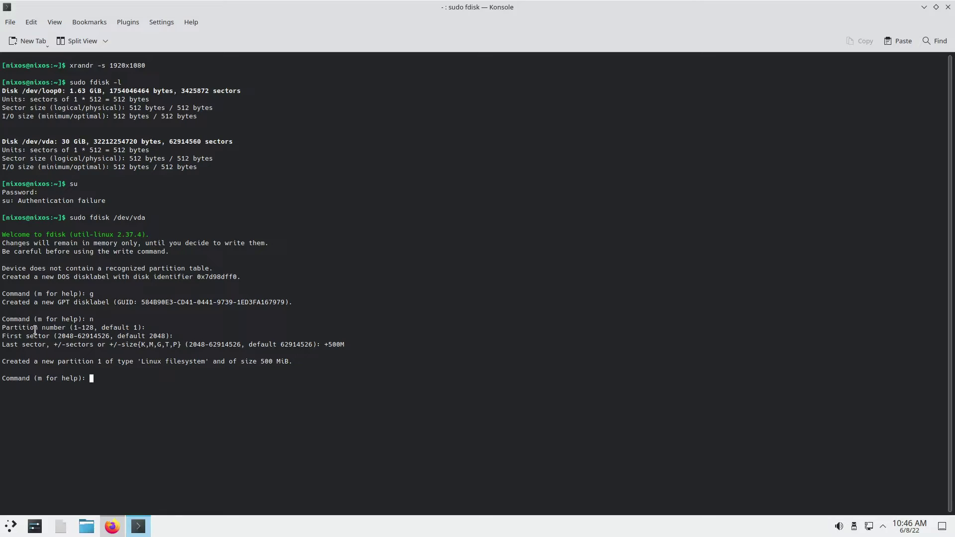
left_click_drag(142, 361, 205, 364)
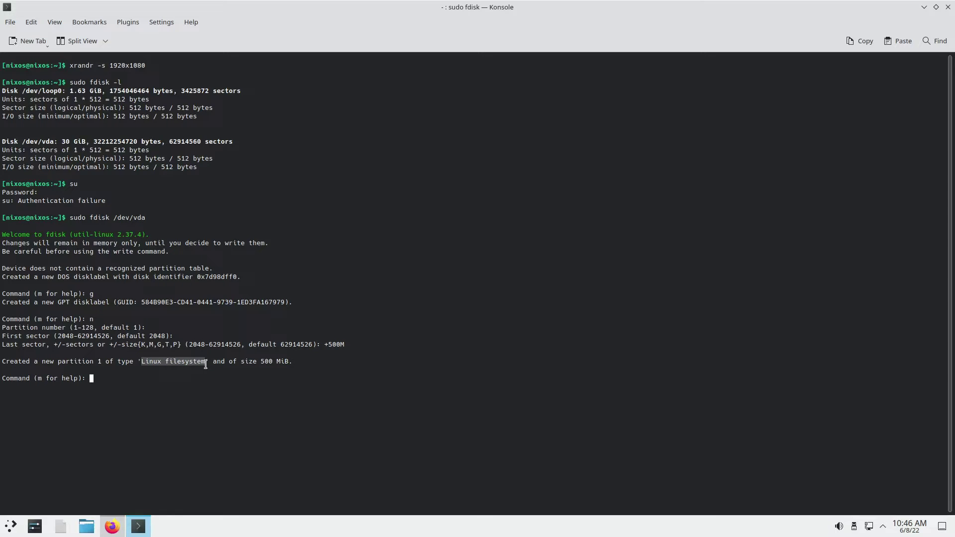
left_click(115, 382)
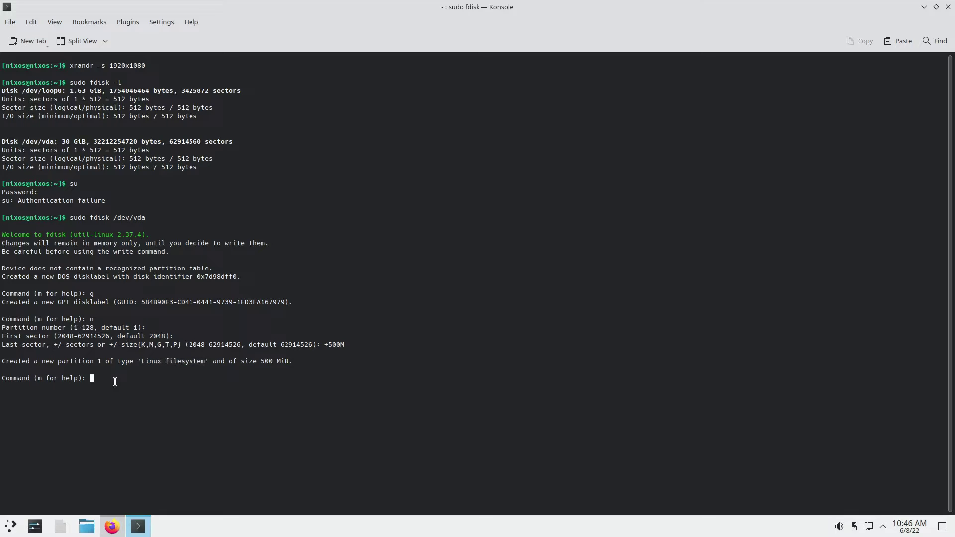
Create partition 2 with default number and start and a +2G size.
type("n")
key("Return")
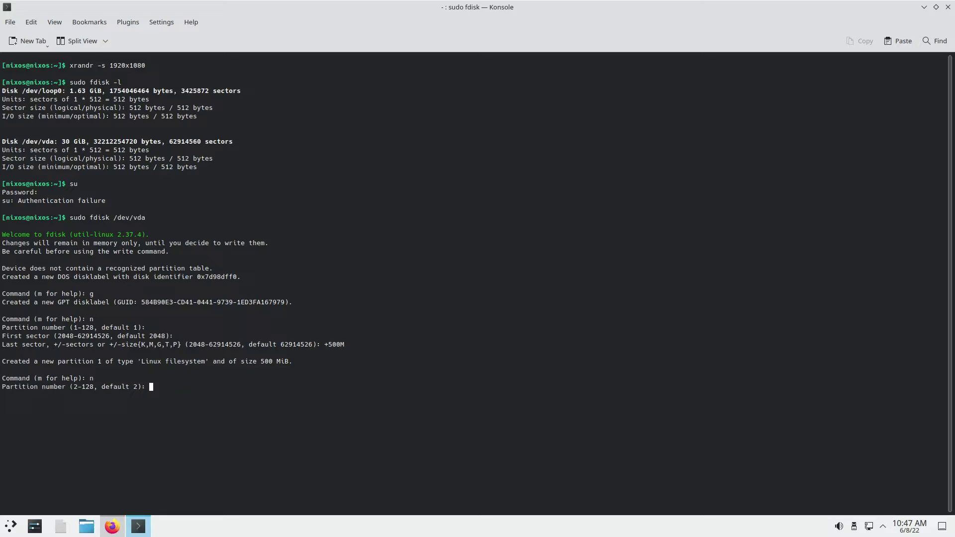
key("Return")
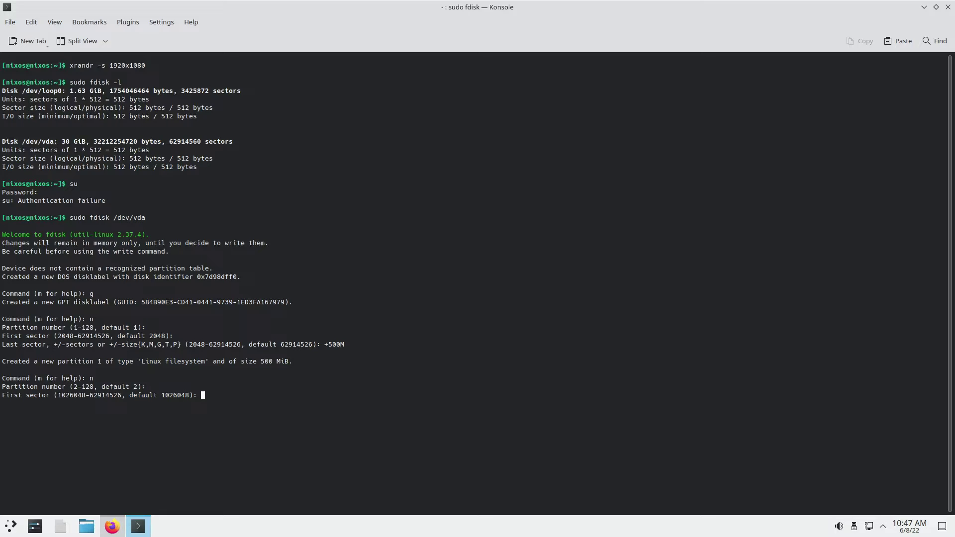
key("Return")
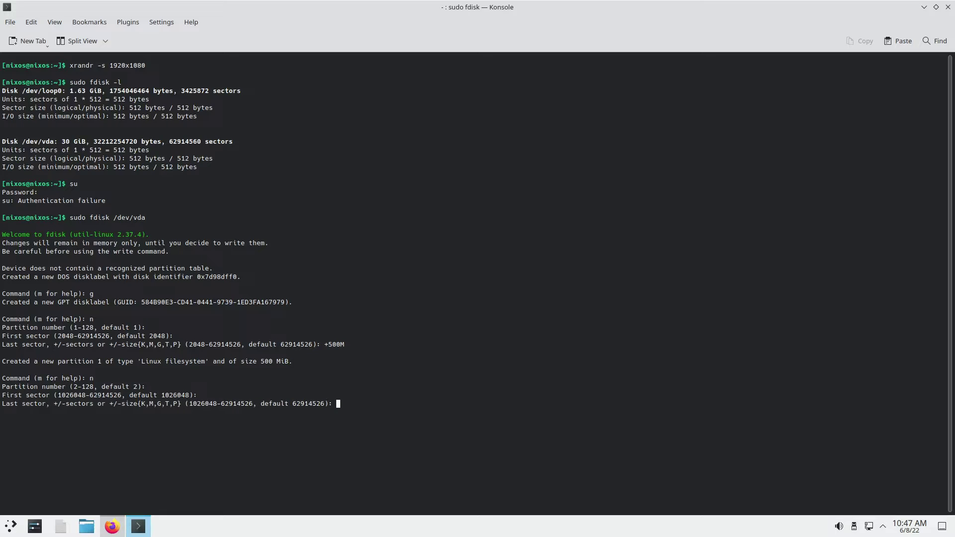
type("+2G")
key("Return")
Create partition 3 filling the remaining 27.5 GiB, then enlarge the terminal text.
type("n")
key("Return")
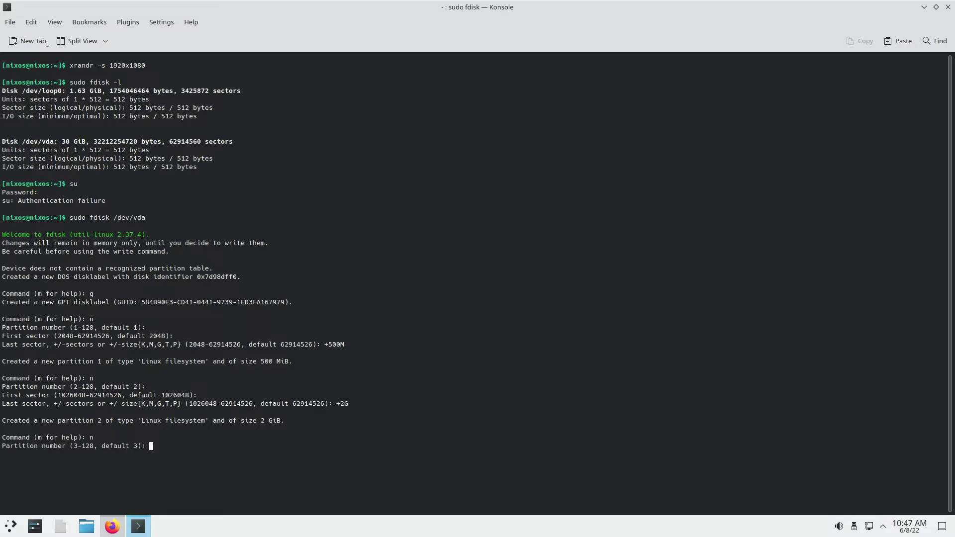
key("Return")
key("Return")
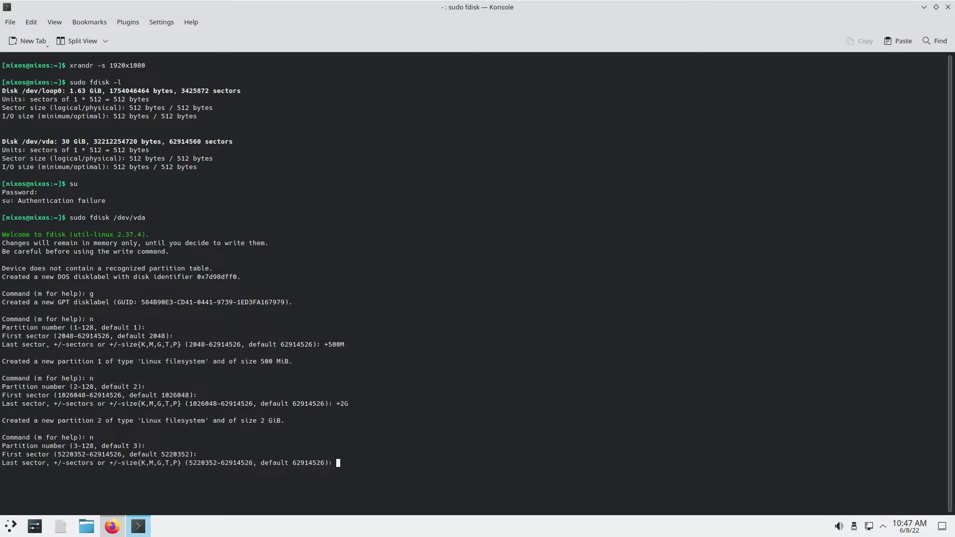
key("Return")
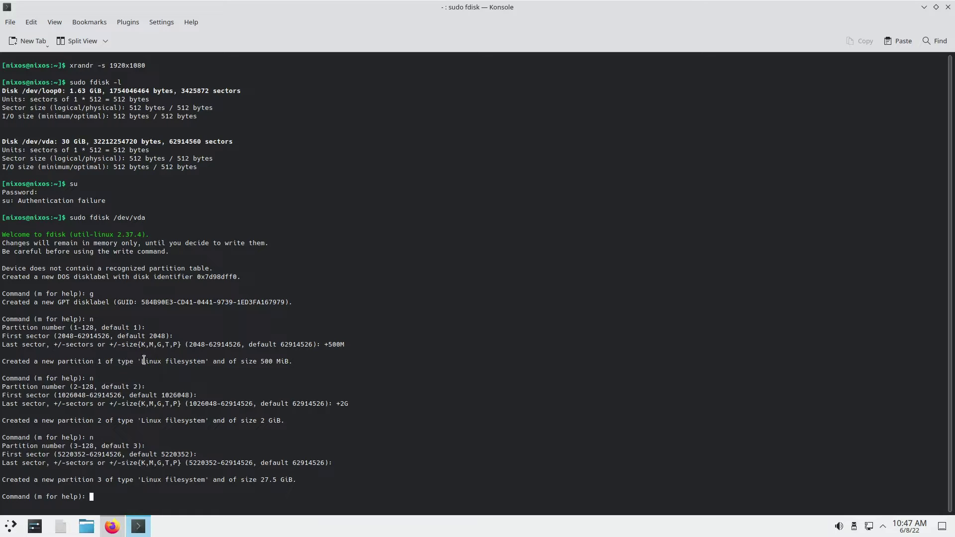
left_click_drag(142, 359, 190, 359)
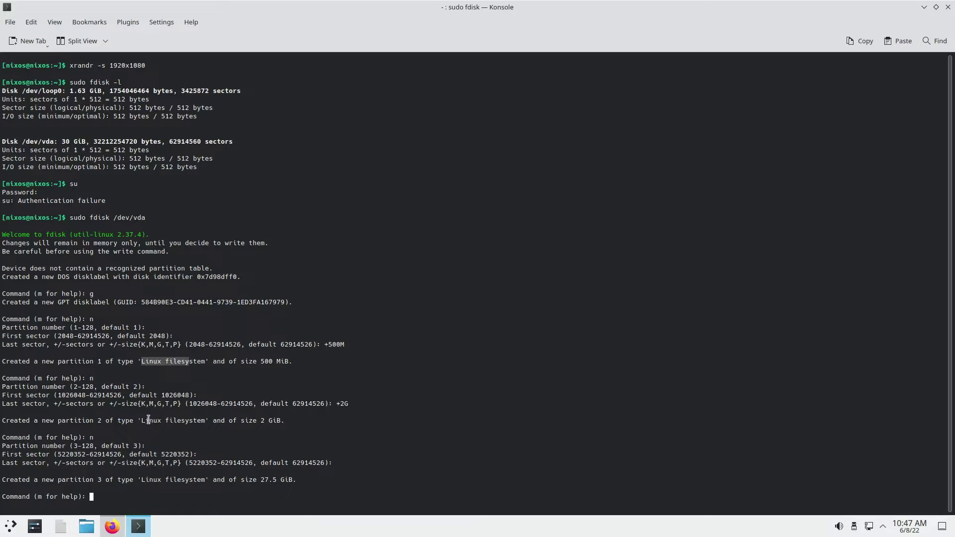
left_click_drag(142, 421, 201, 421)
left_click_drag(142, 360, 201, 360)
left_click_drag(142, 420, 201, 421)
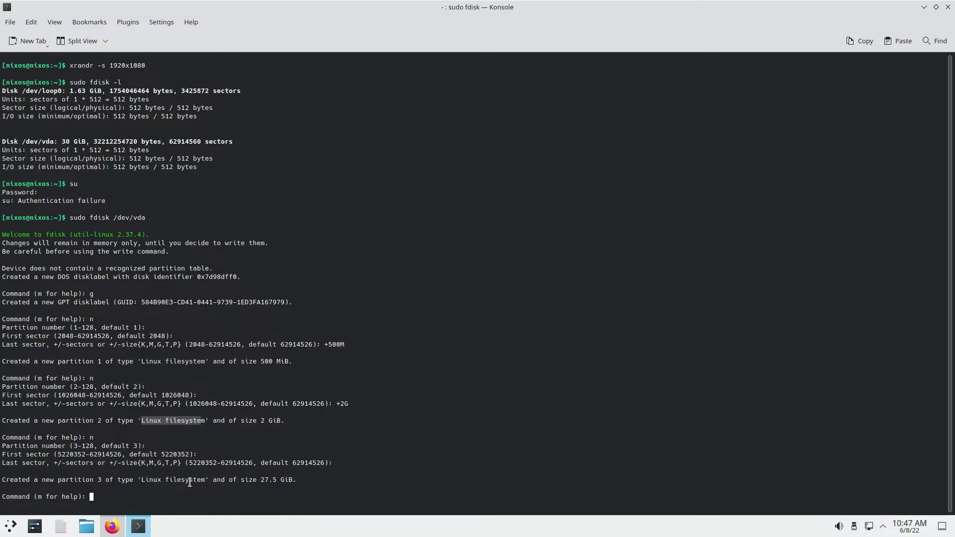
key("ctrl+plus")
key("Return")
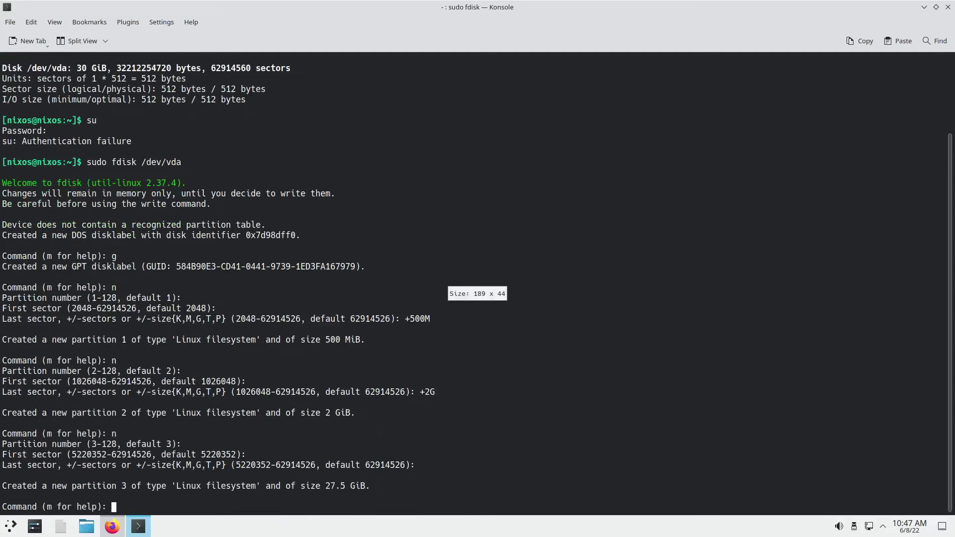
Enlarge the terminal text and set partition 1's type to 1 (EFI System) in fdisk.
key("ctrl+plus")
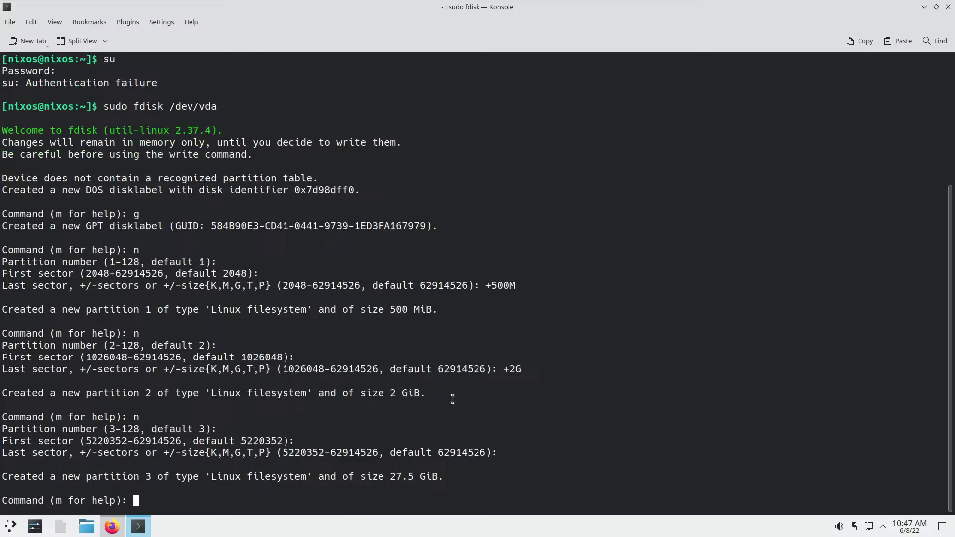
key("ctrl+plus")
left_click(189, 505)
type("t")
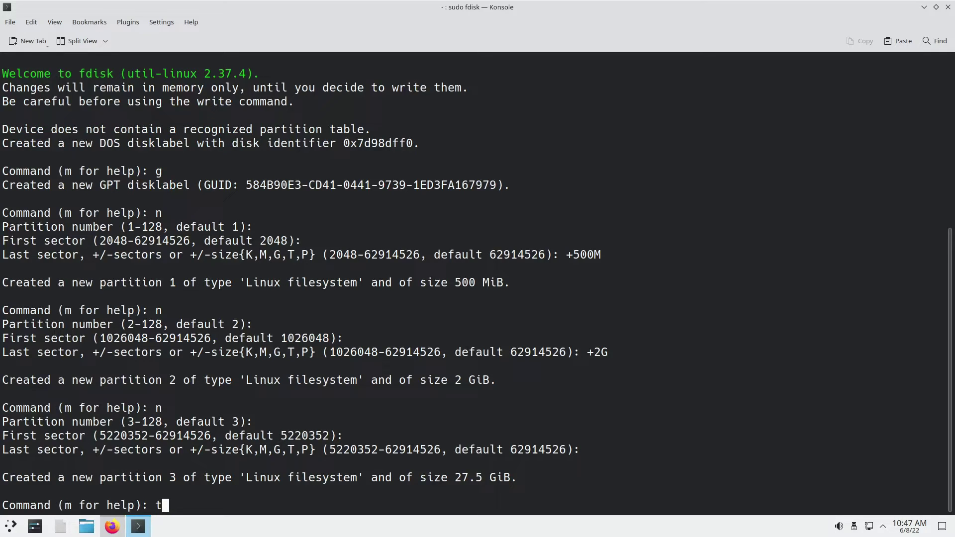
key("Return")
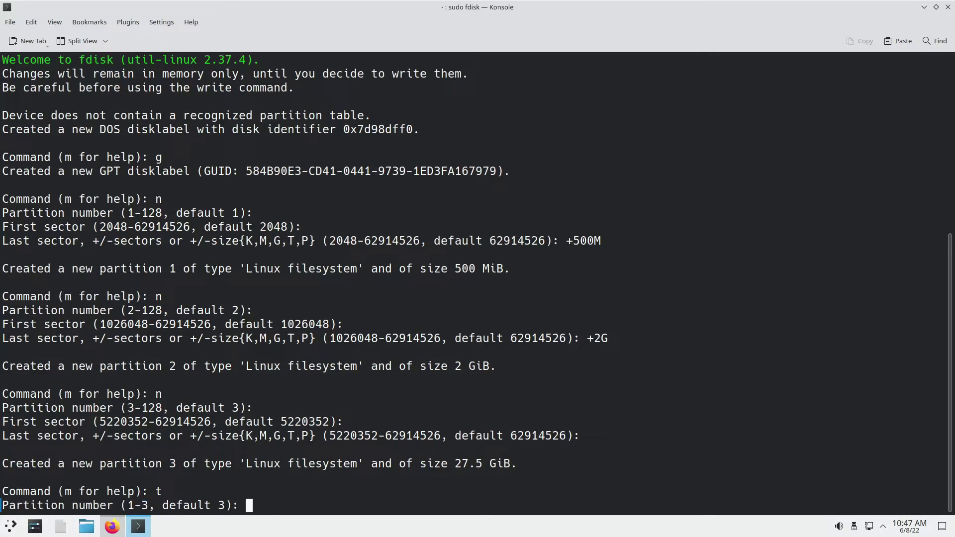
type("1")
key("Return")
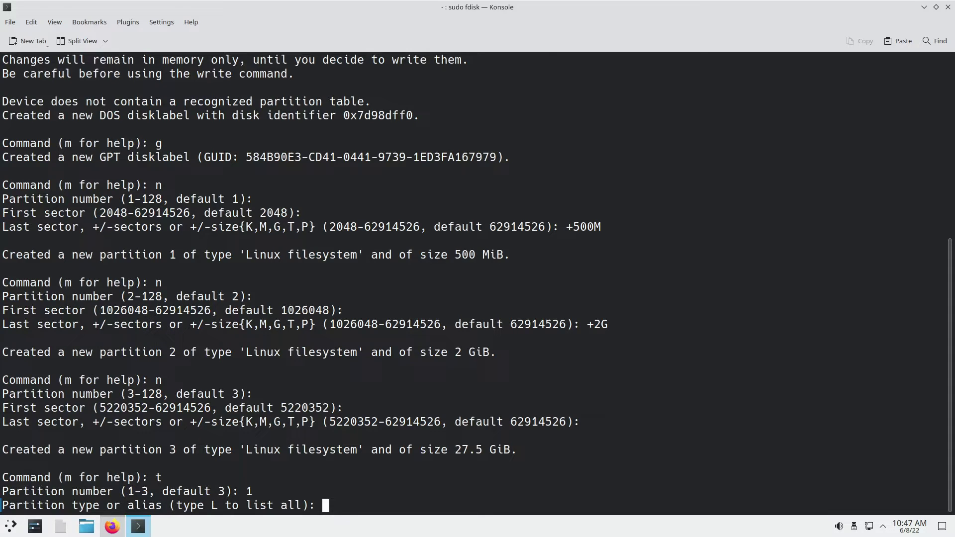
type("L")
key("BackSpace")
type("1")
key("Return")
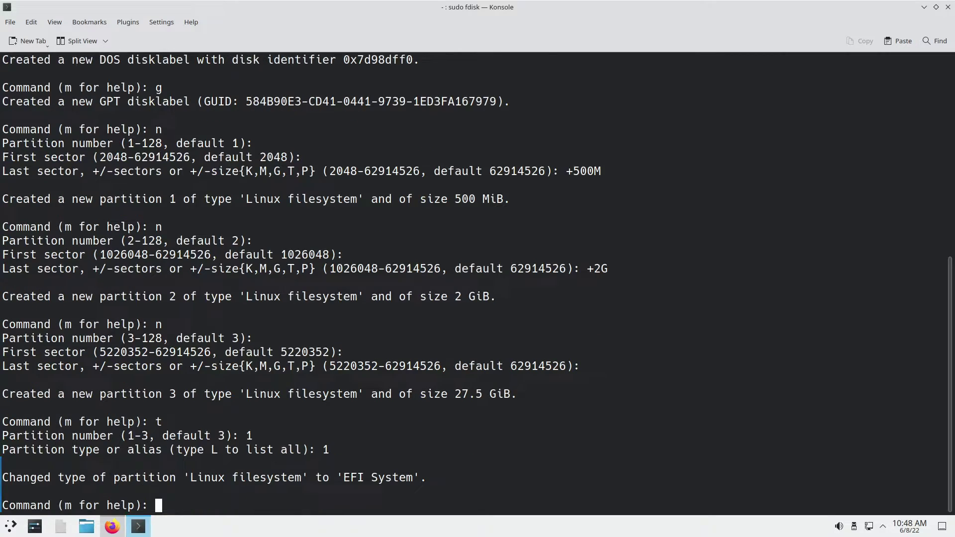
Begin changing partition 2's type, entering type number 19.
left_click_drag(191, 476, 409, 479)
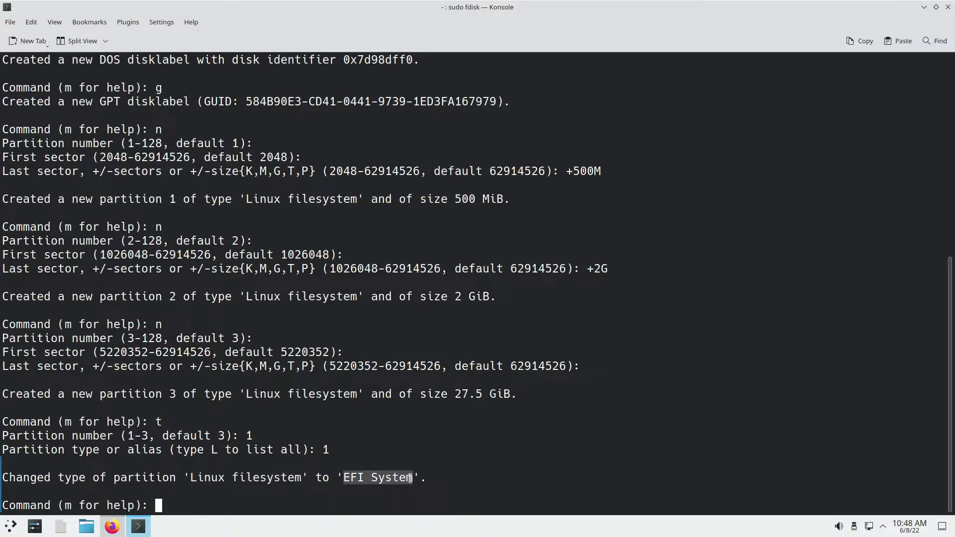
left_click(188, 507)
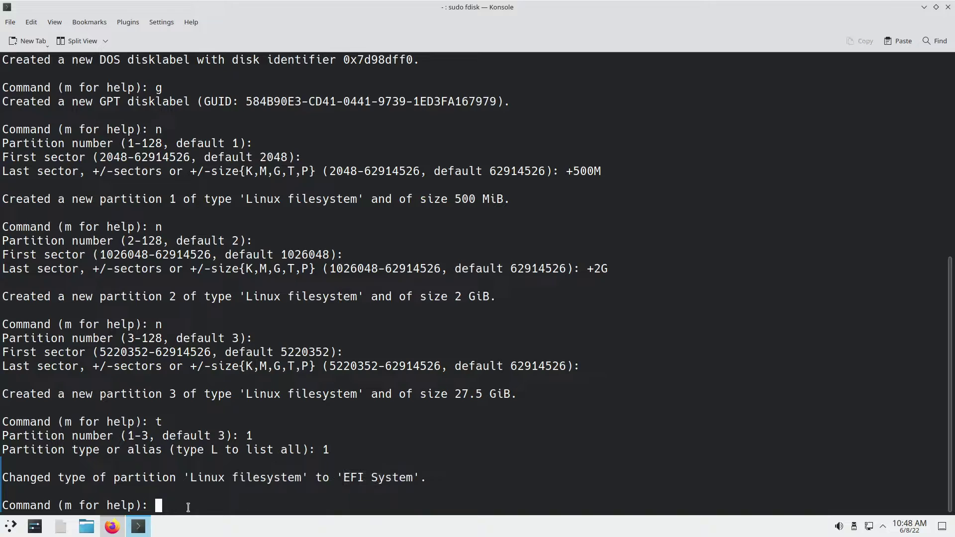
type("t")
key("Return")
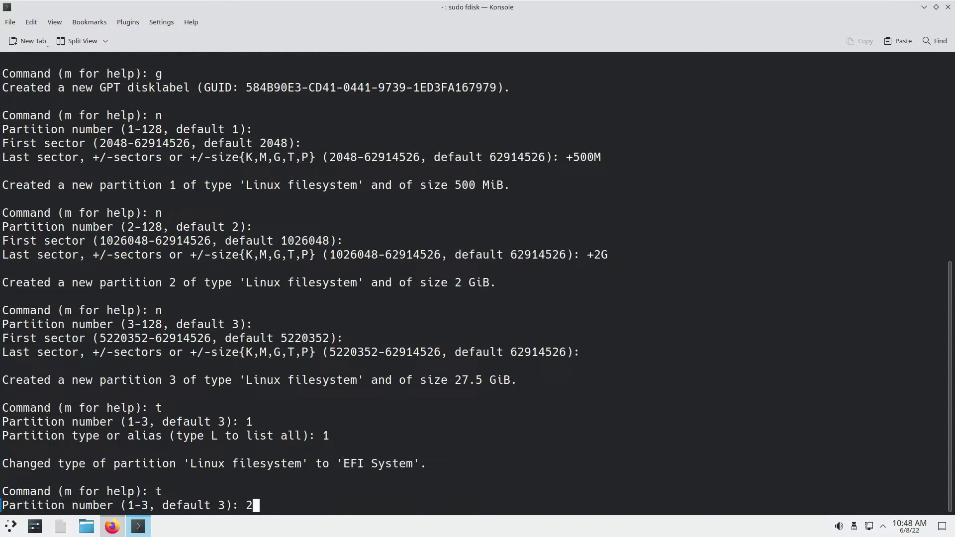
type("2")
key("Return")
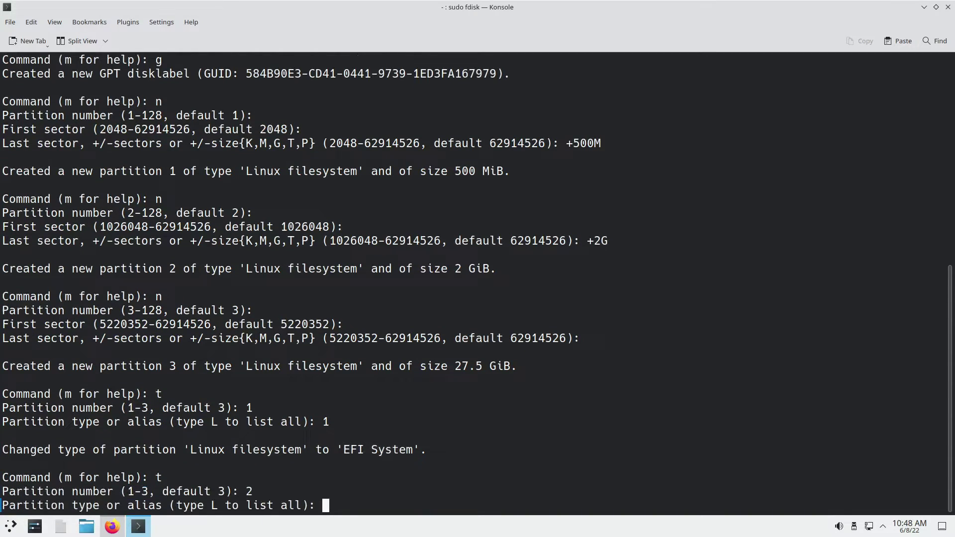
type("19")
List the partition types and set partition 2 to type 19, Linux swap.
key("BackSpace")
key("BackSpace")
type("L")
key("Return")
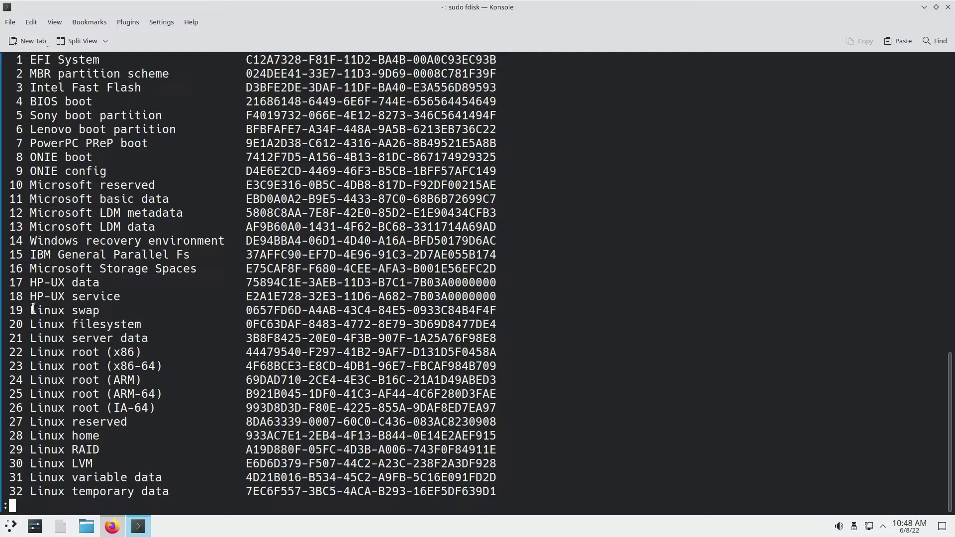
left_click_drag(31, 310, 101, 311)
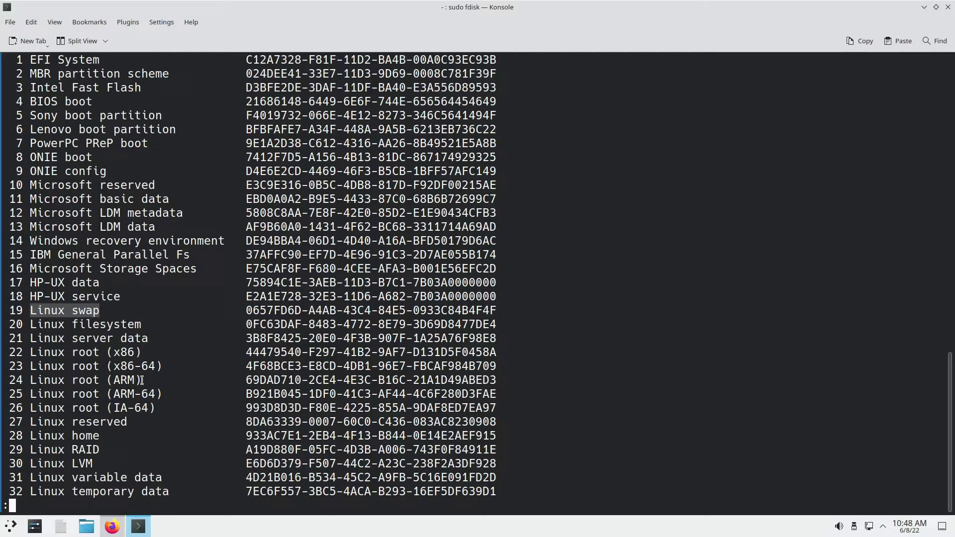
type("q")
type("19")
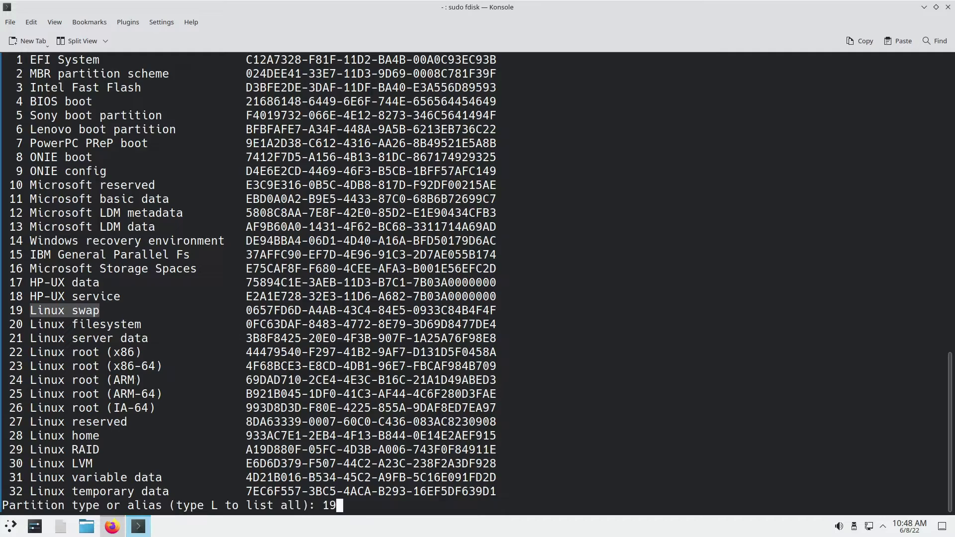
key("Return")
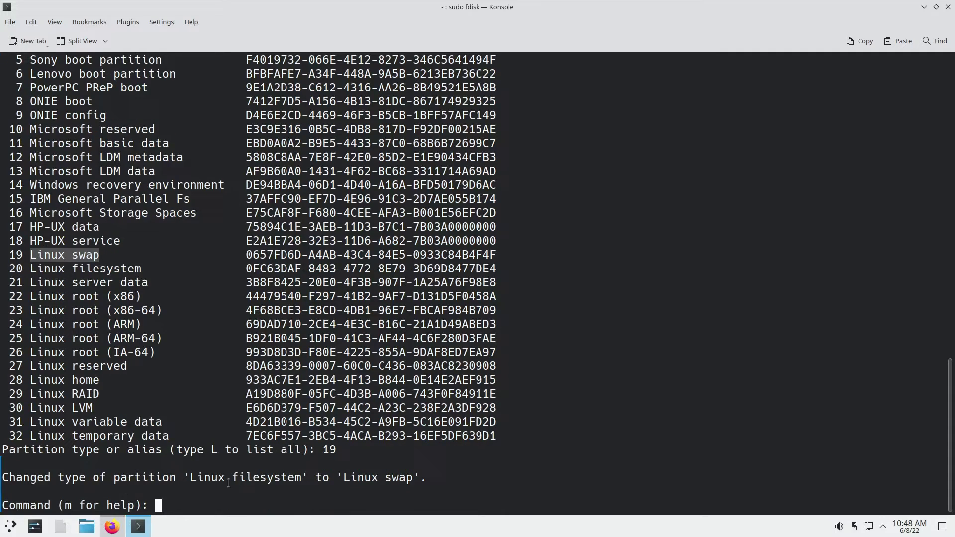
Write the new partition table to /dev/vda and exit fdisk with w.
left_click_drag(343, 478, 413, 479)
left_click(288, 503)
type("w")
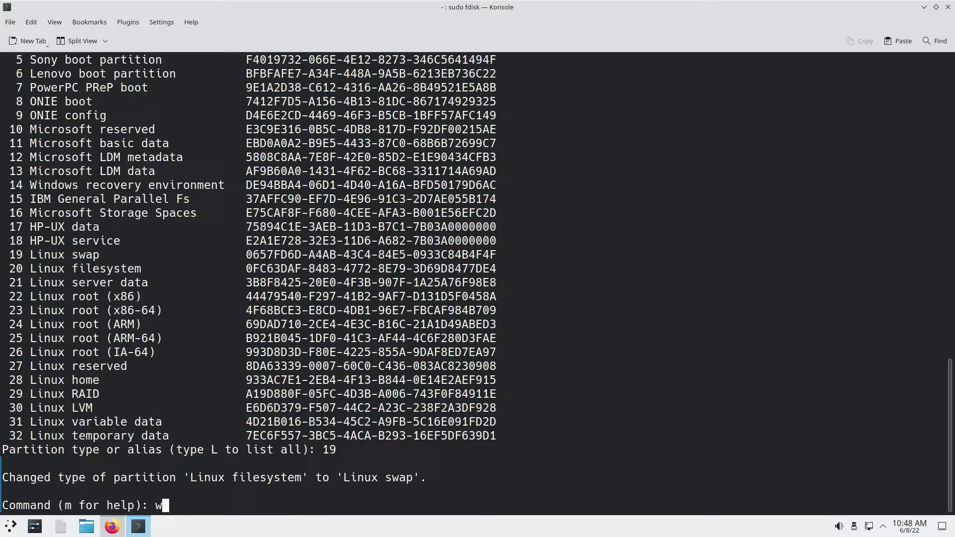
key("Return")
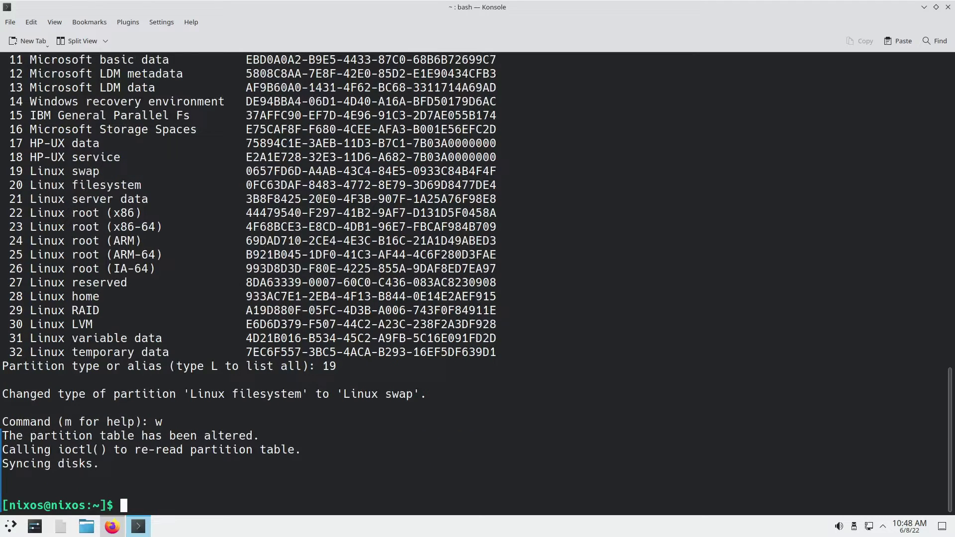
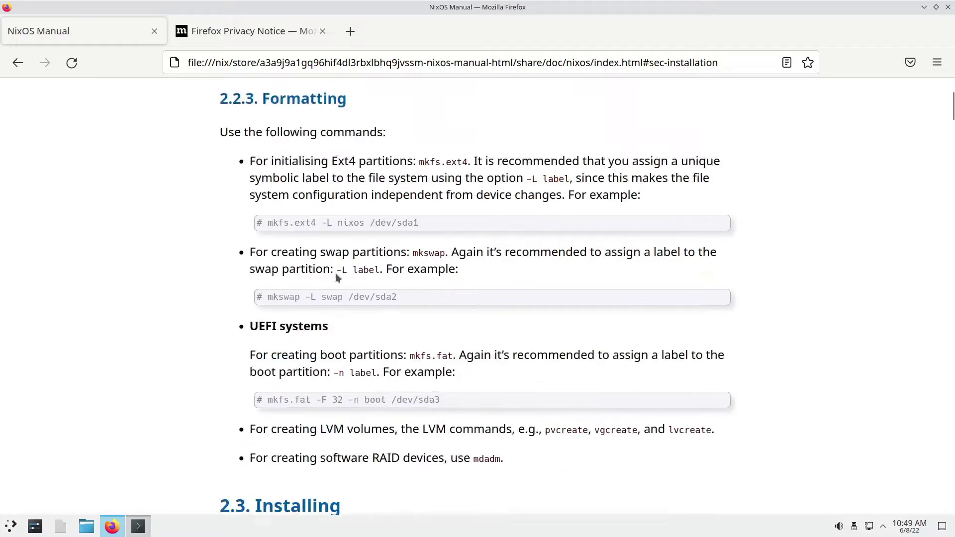
Study the device path and ext4 type in the manual's mkfs.ext4 example.
scroll(322, 372, "up", 7)
scroll(321, 372, "down", 4)
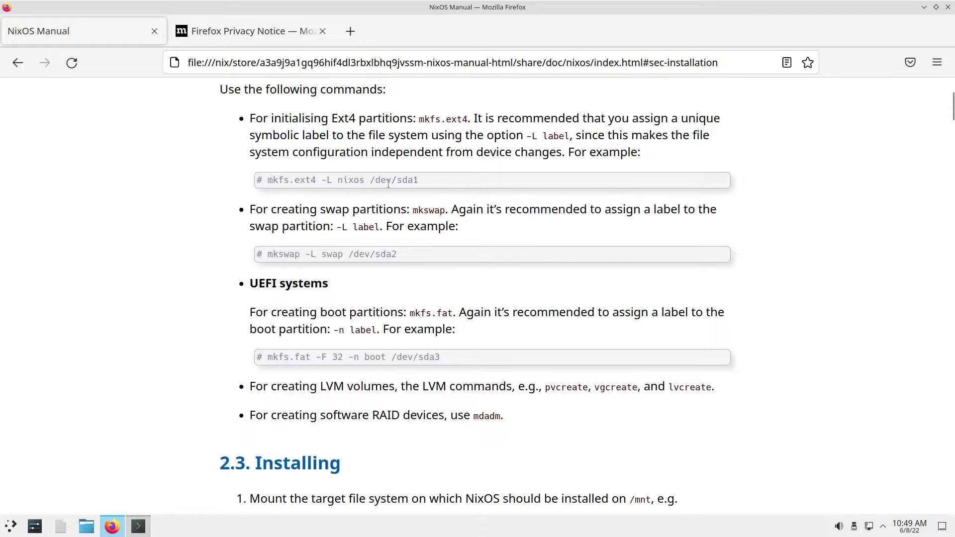
left_click_drag(423, 180, 370, 180)
left_click(459, 179)
left_click_drag(316, 180, 296, 180)
left_click(259, 282)
Study the fat -F 32 options in the FAT example, then return to Konsole.
double_click(306, 357)
left_click(343, 357)
left_click(256, 357, "shift")
left_click(305, 357, "shift")
left_click(294, 357, "shift")
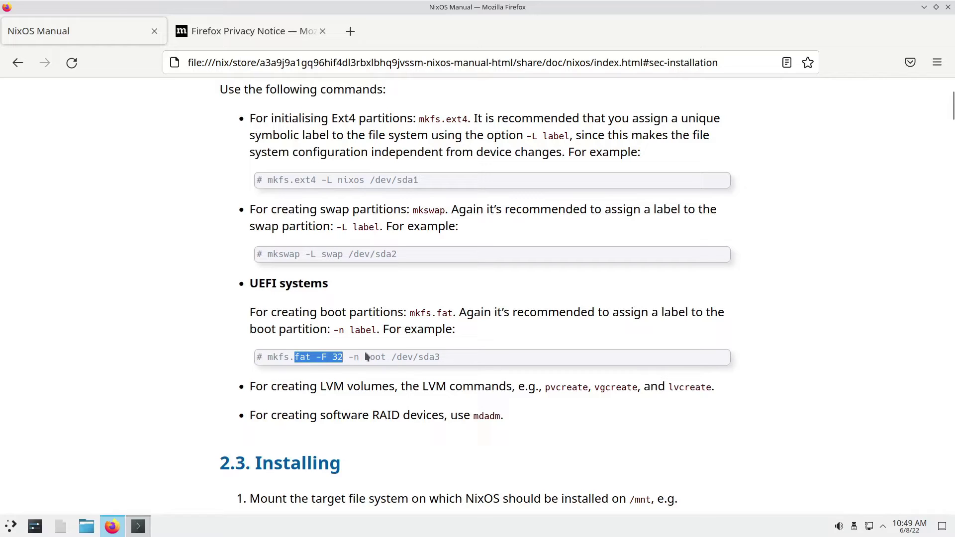
left_click(429, 313)
left_click(138, 526)
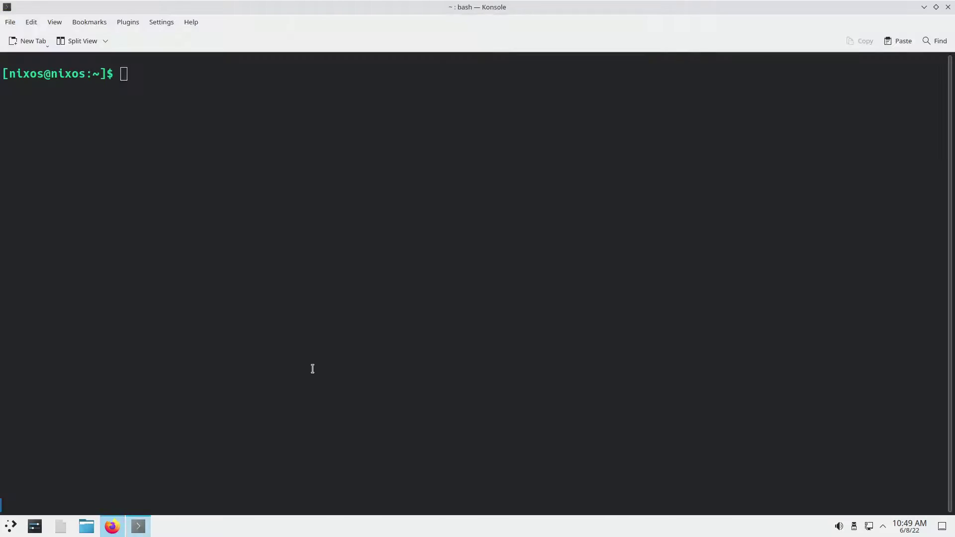
Format /dev/vda1 as FAT32 with mkfs.fat -F 32, rerunning it with sudo.
type("mkfs")
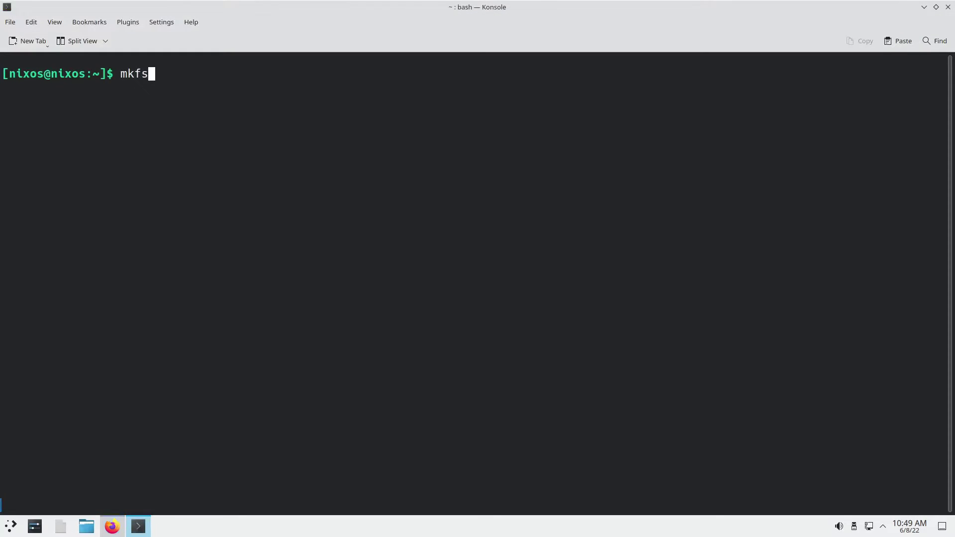
type(".fat -F 32 /dev/vda1")
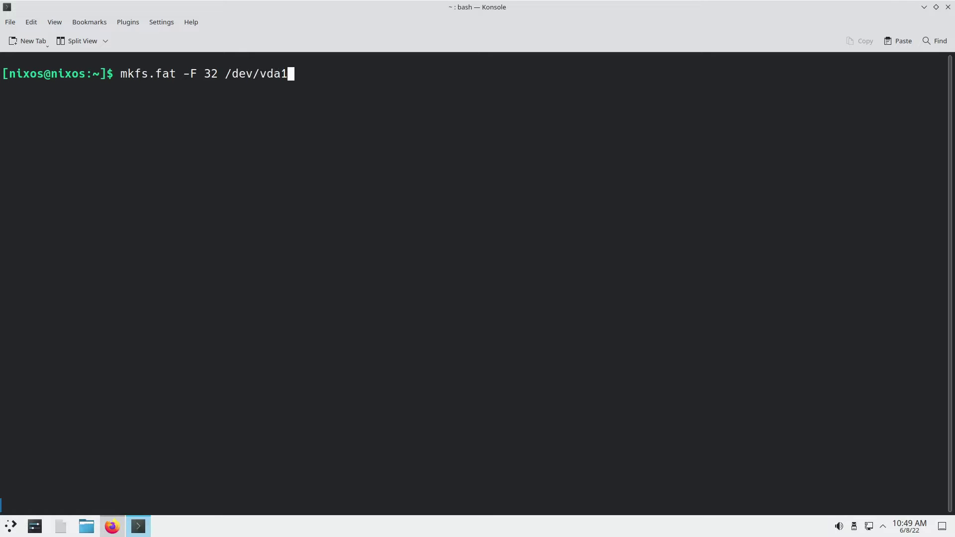
key("Return")
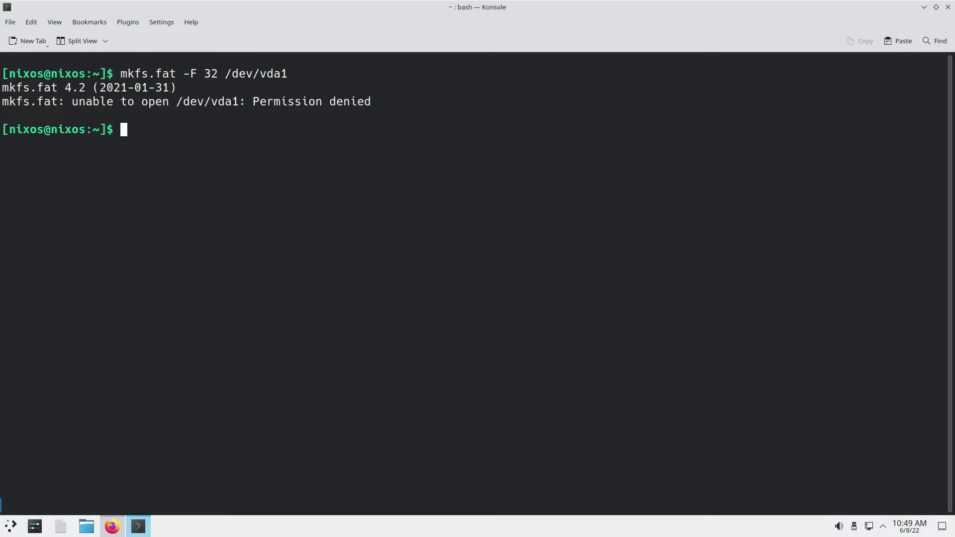
key("Up")
key("Left")
key("Left")
key("Left")
key("Left")
key("Left")
key("Left")
key("Left")
key("Left")
key("Left")
key("Left")
key("Left")
key("Left")
key("Left")
key("Left")
key("Left")
key("Left")
key("Left")
key("Left")
key("Left")
key("Left")
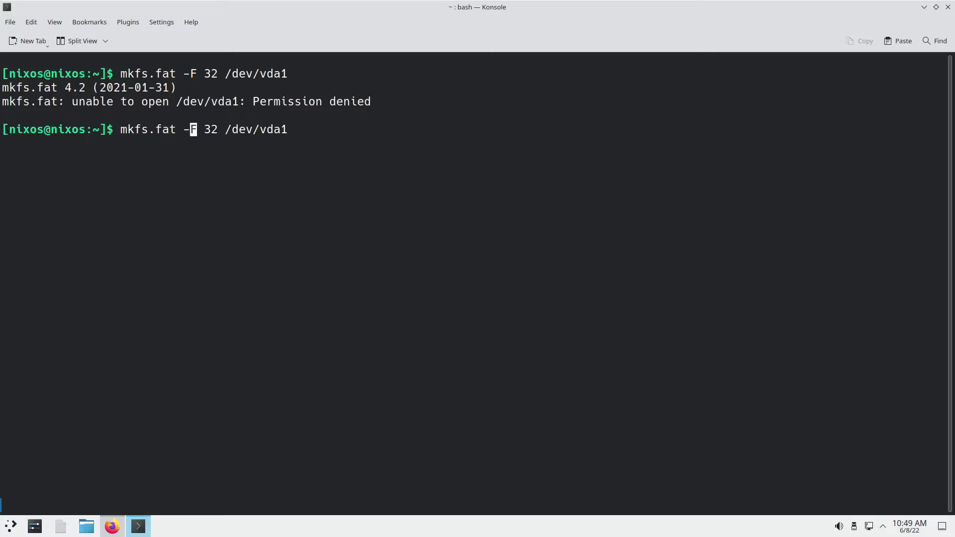
type("sudo")
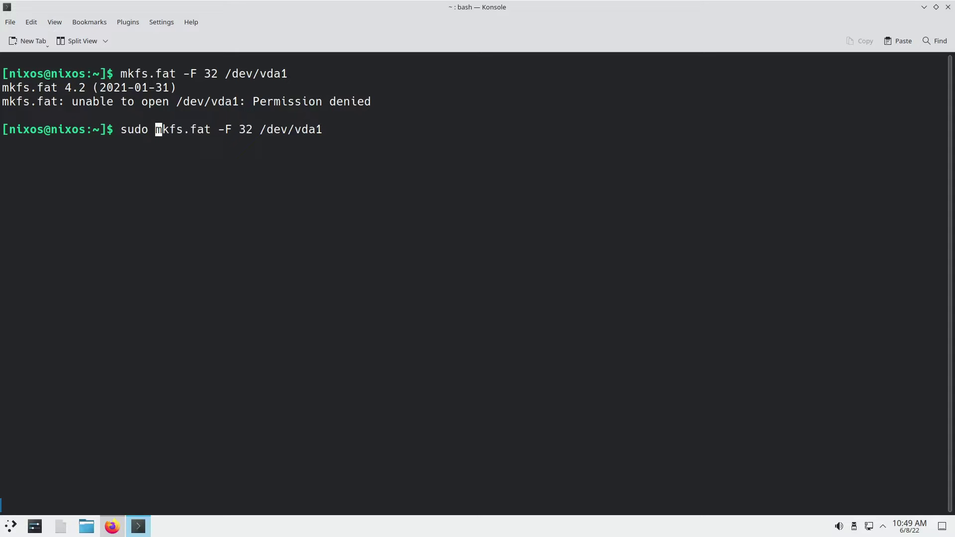
key("Return")
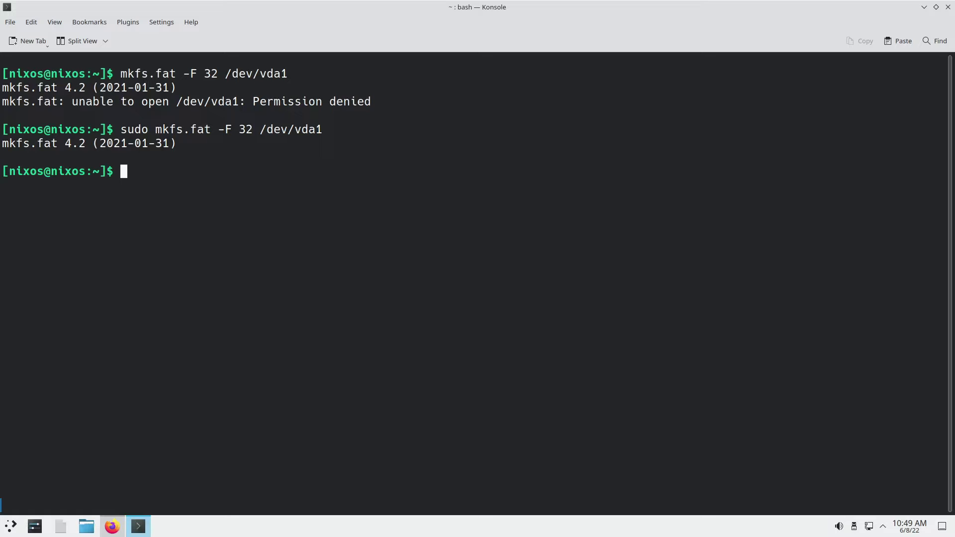
Set up swap on /dev/vda2 and create an ext4 file system on /dev/vda3.
type("sudo mkswap")
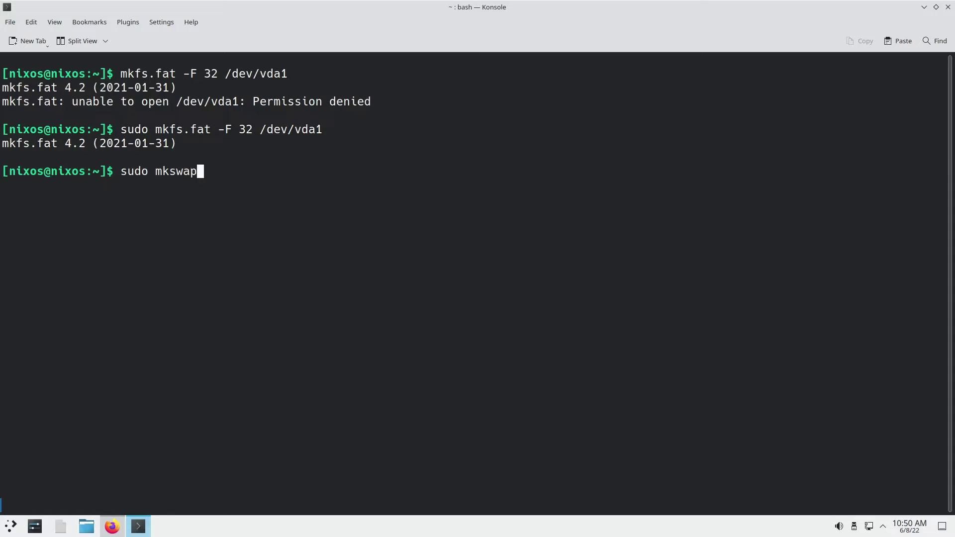
type(" /dev/vda2")
key("Return")
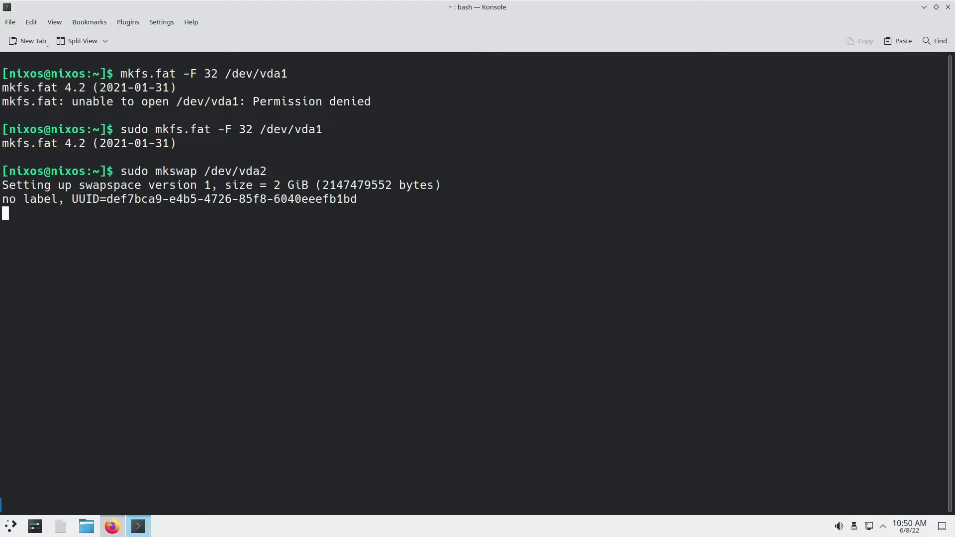
type("sudo ")
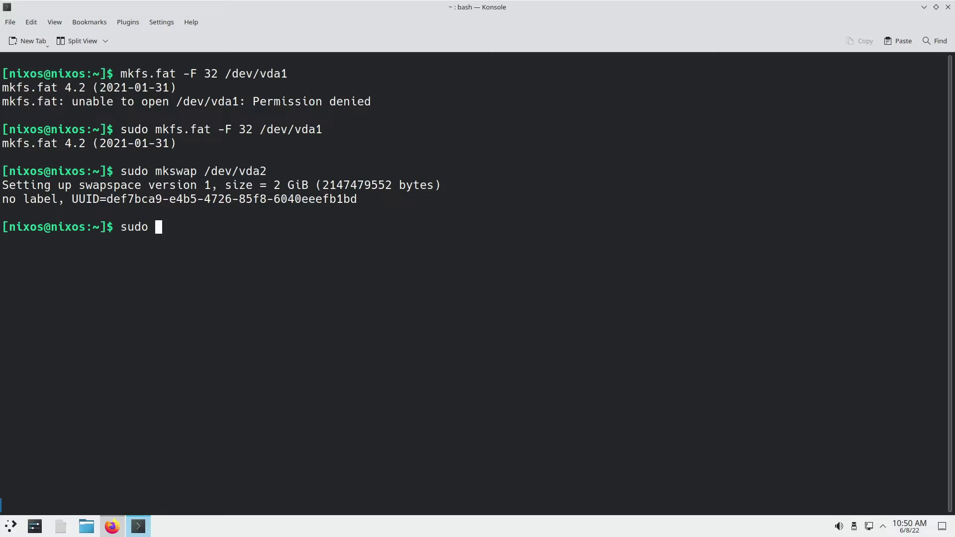
type("mkfs.ext4")
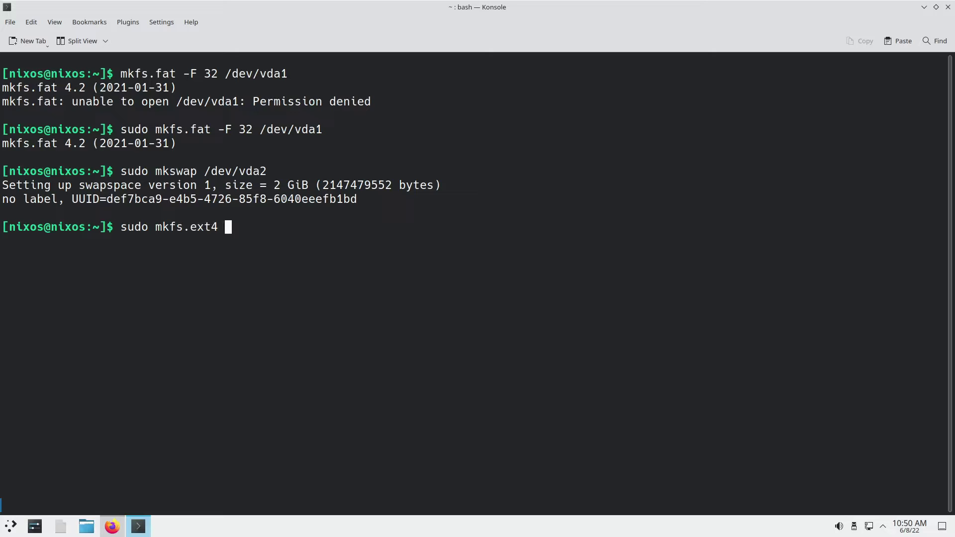
type(" /dev/vda3")
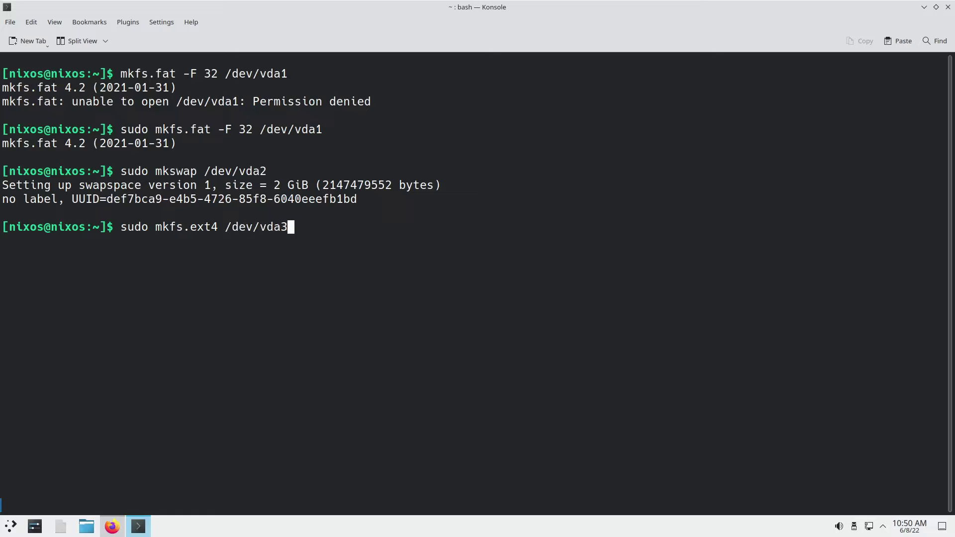
key("Return")
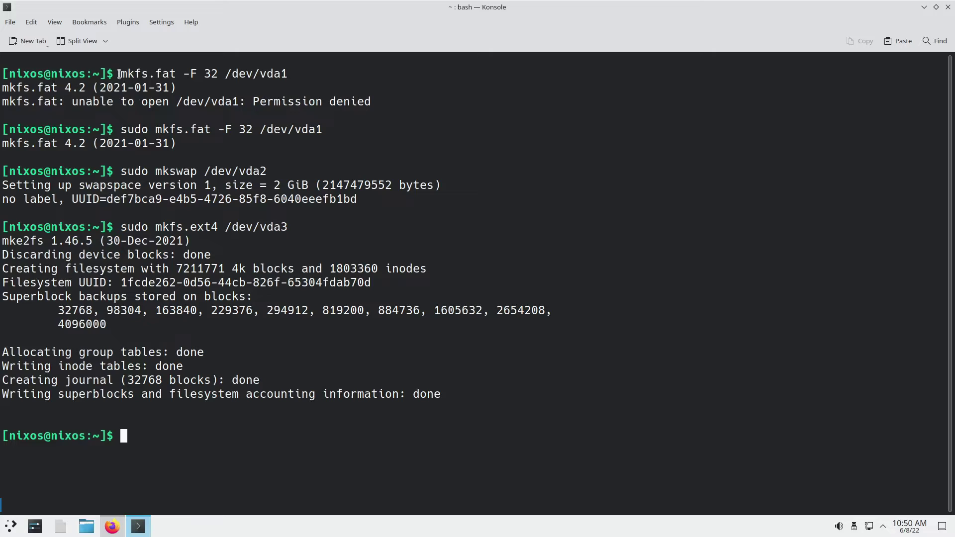
Review the mkfs.fat, mkswap and mkfs.ext4 commands in the history, then return to the manual.
left_click_drag(119, 74, 287, 72)
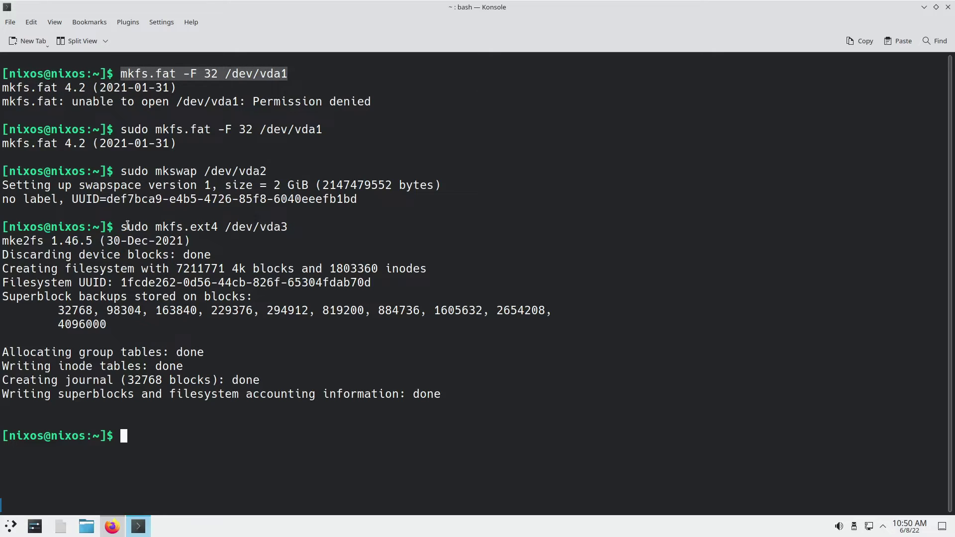
left_click_drag(148, 227, 295, 222)
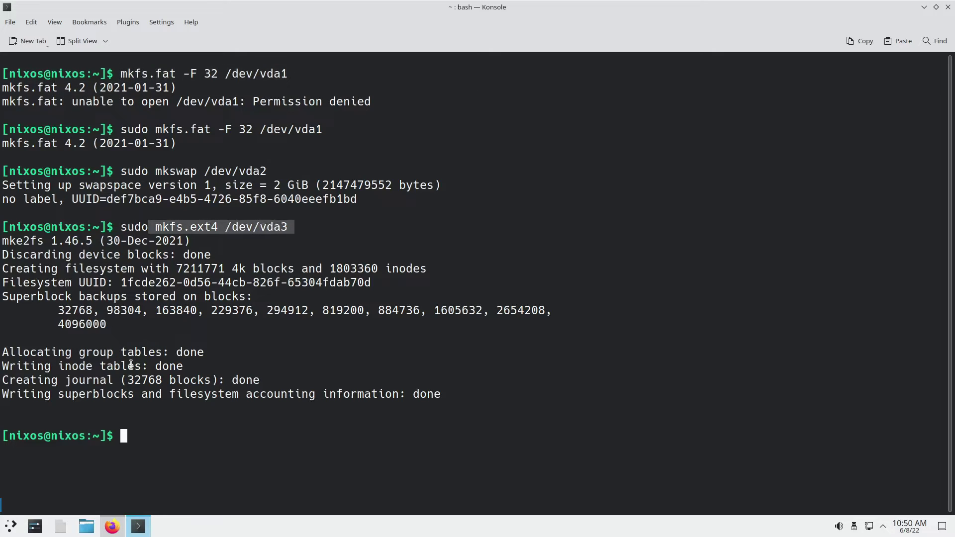
left_click(187, 170)
left_click_drag(121, 171, 271, 171)
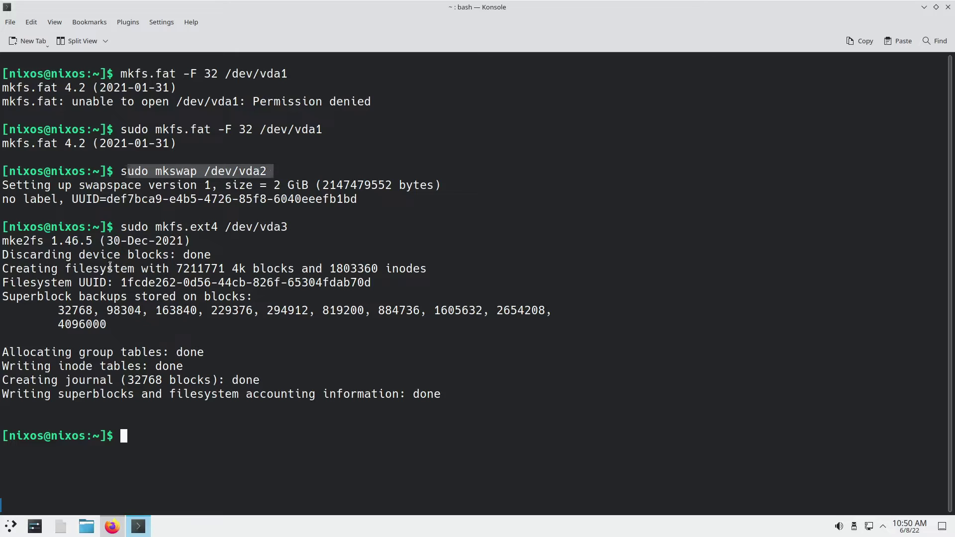
left_click(184, 229)
left_click_drag(120, 227, 291, 227)
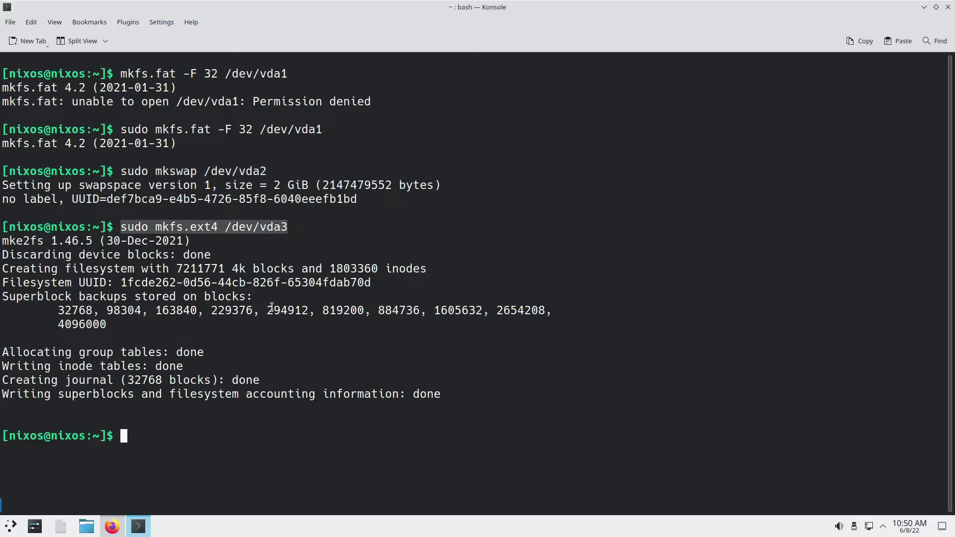
left_click(209, 439)
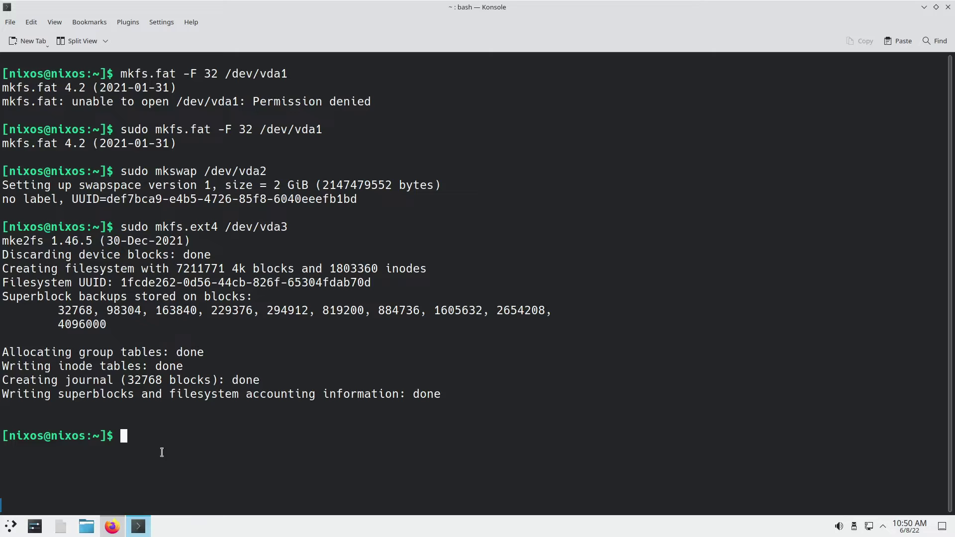
left_click(112, 526)
Examine the manual's example mounting the root partition on /mnt.
scroll(378, 379, "down", 3)
scroll(377, 379, "down", 5)
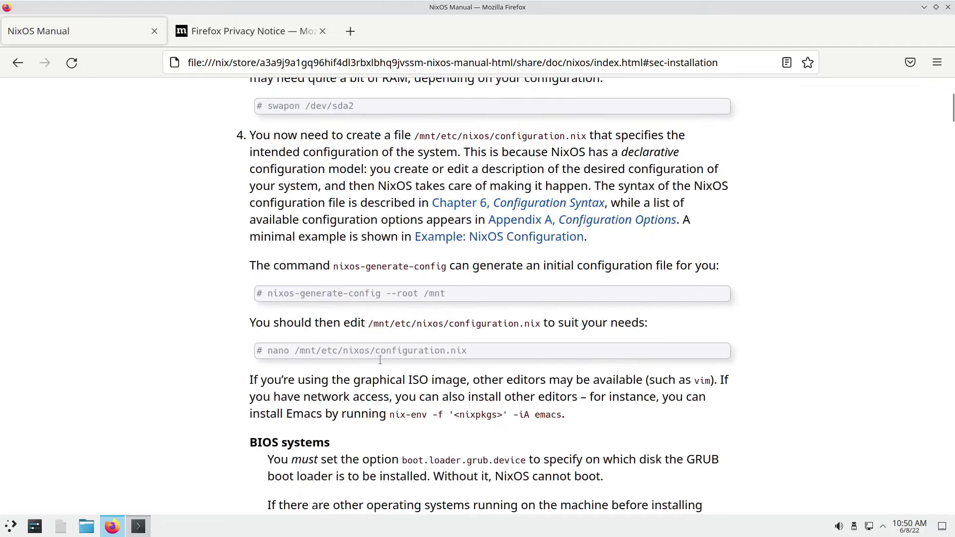
scroll(395, 332, "up", 3)
left_click_drag(456, 222, 430, 223)
left_click(308, 221)
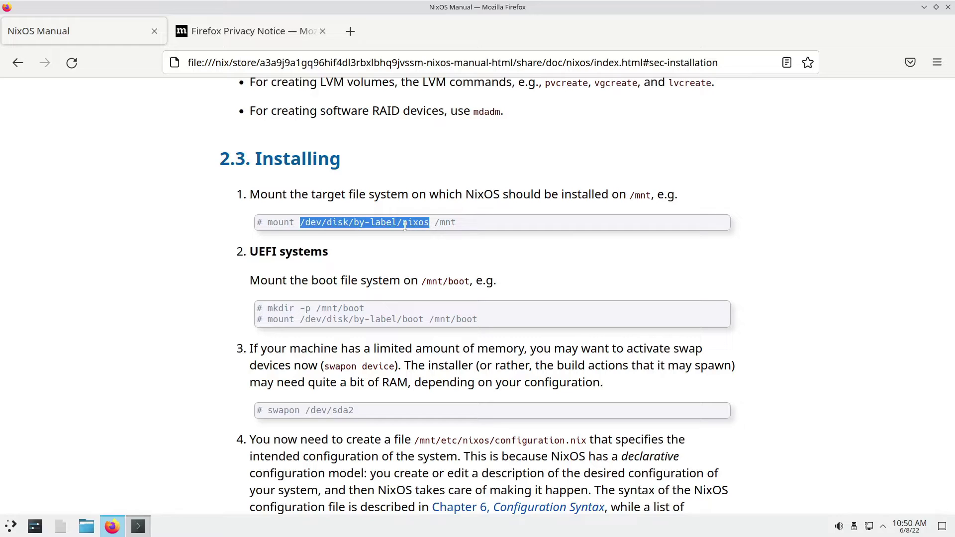
left_click(457, 222)
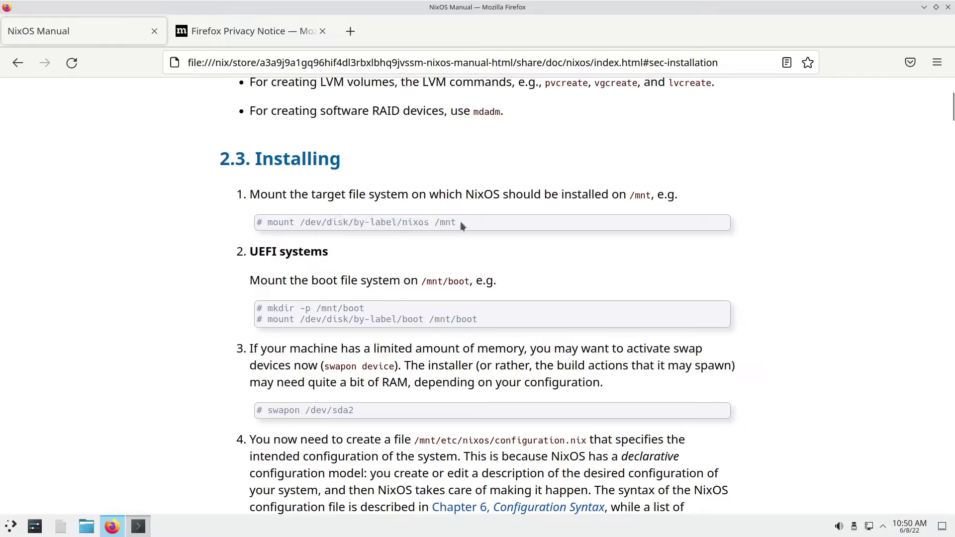
left_click_drag(456, 222, 435, 219)
Examine the mkdir /mnt/boot, boot mount and swapon examples, then return to Konsole.
left_click_drag(478, 318, 431, 319)
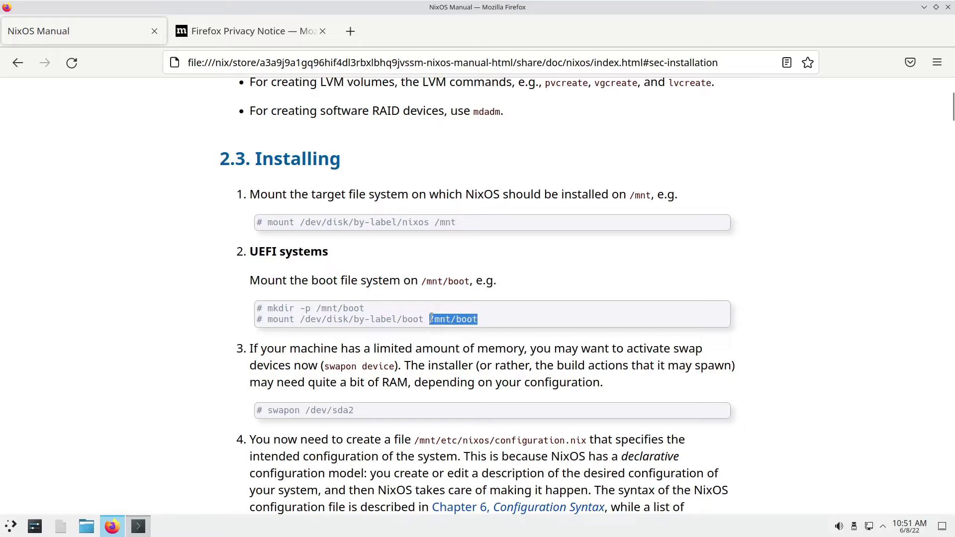
left_click_drag(366, 308, 268, 309)
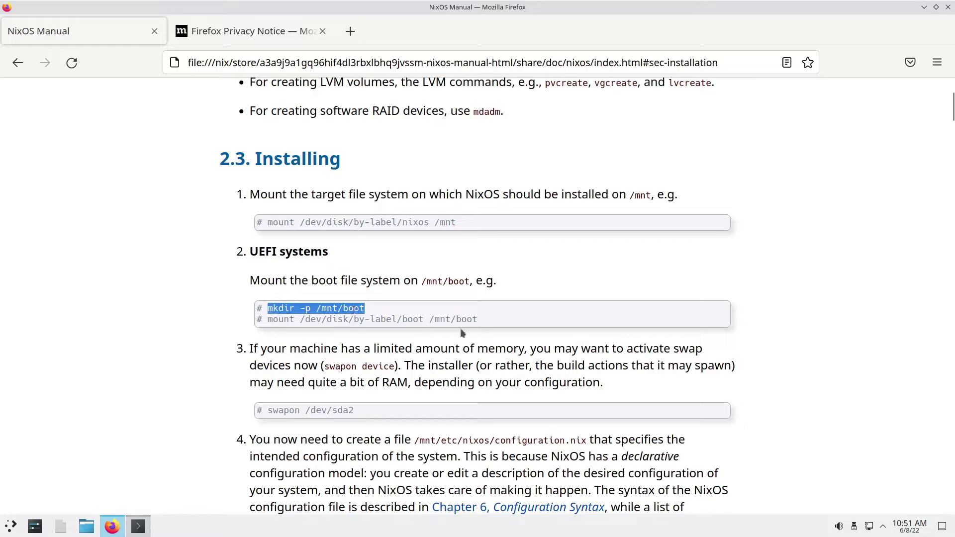
left_click_drag(479, 318, 429, 319)
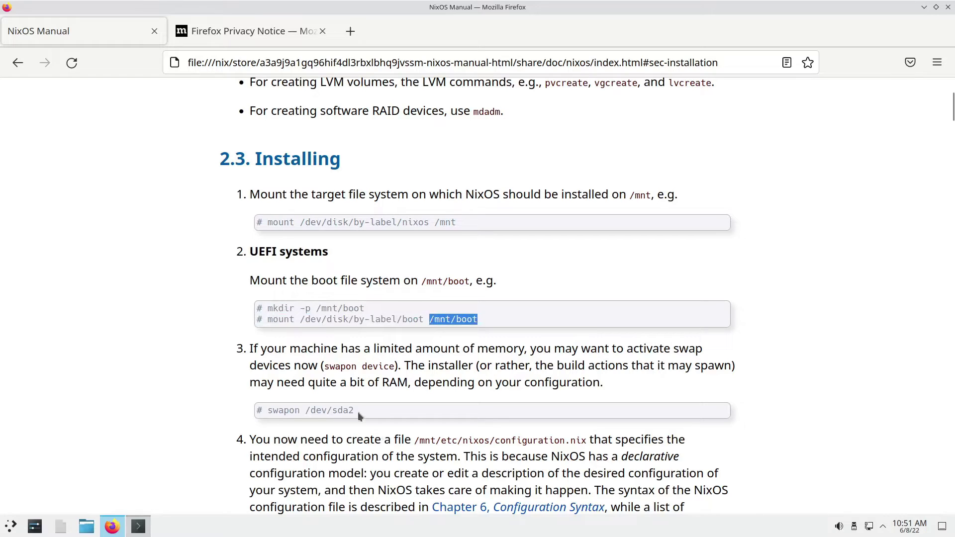
left_click_drag(359, 412, 268, 409)
left_click(405, 404)
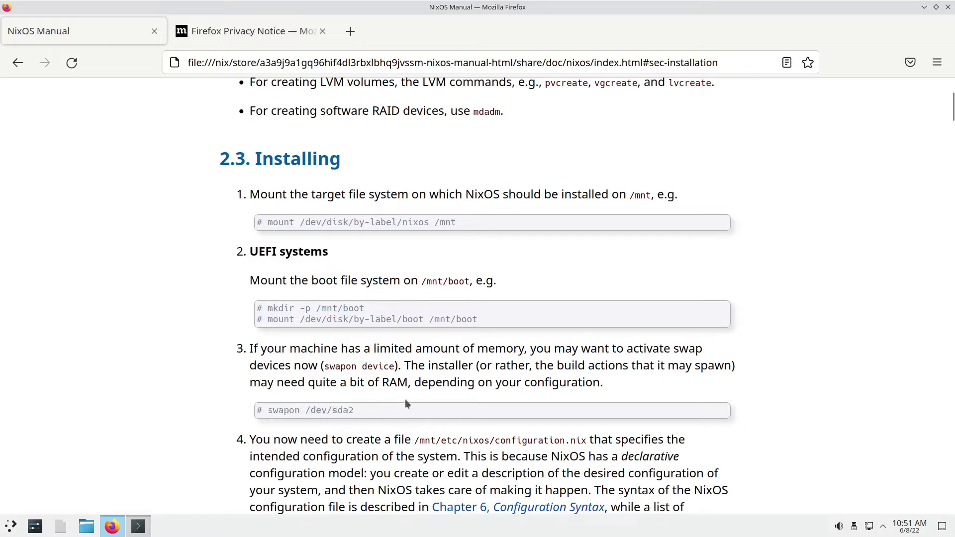
left_click(139, 526)
Mount /dev/vda3 at /mnt with sudo mount.
type("su")
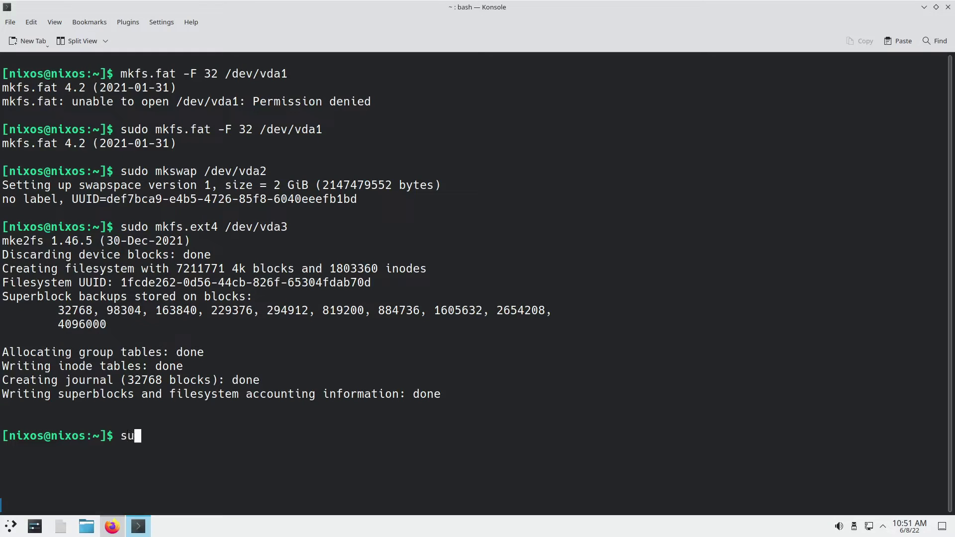
type("do mount /dev/d")
key("BackSpace")
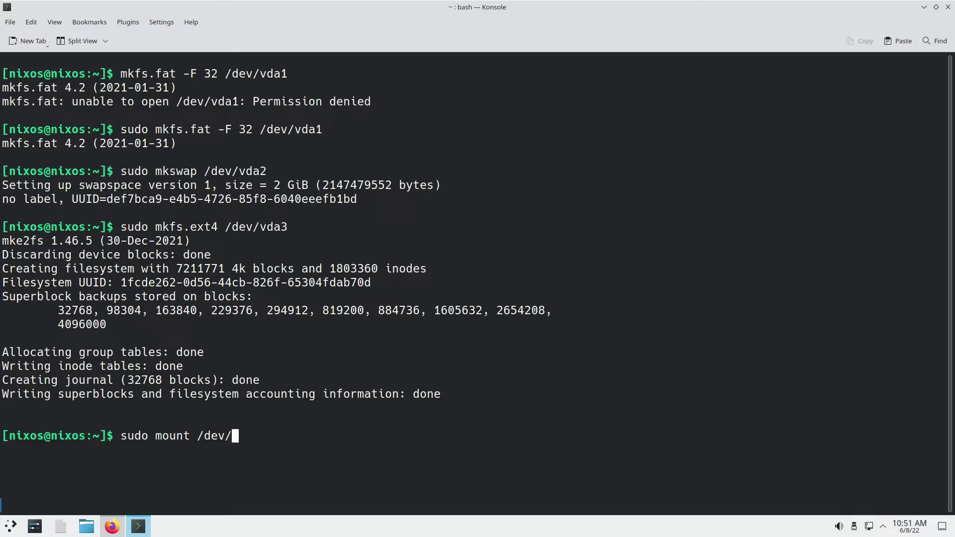
type("vda3 /mnt")
key("Return")
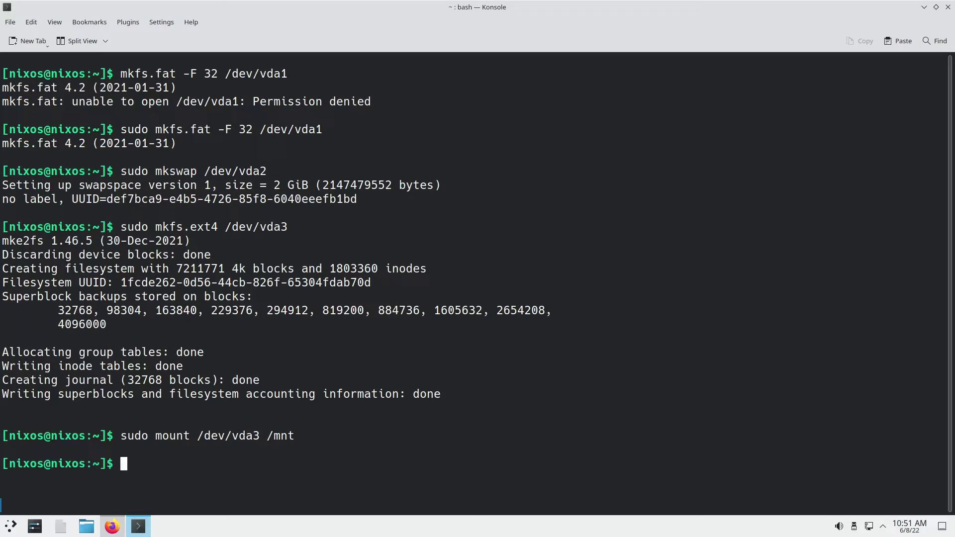
Create /mnt/boot and mount /dev/vda1 on it.
type("sudo mkdir ")
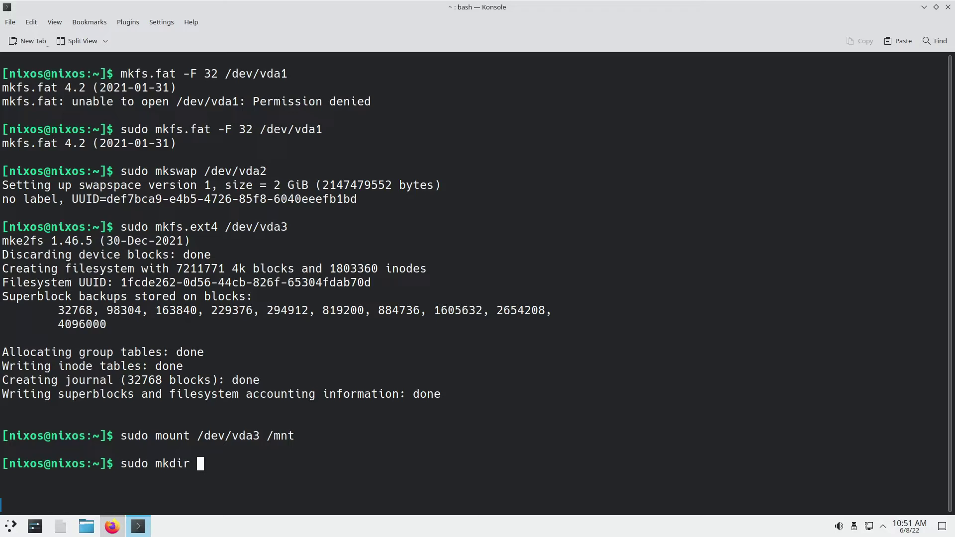
type("/mnt/boot")
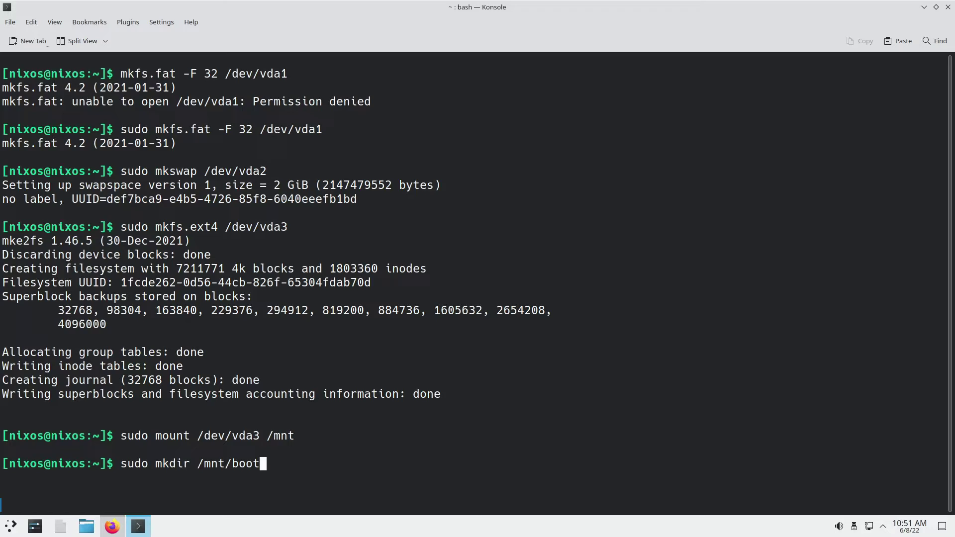
key("Return")
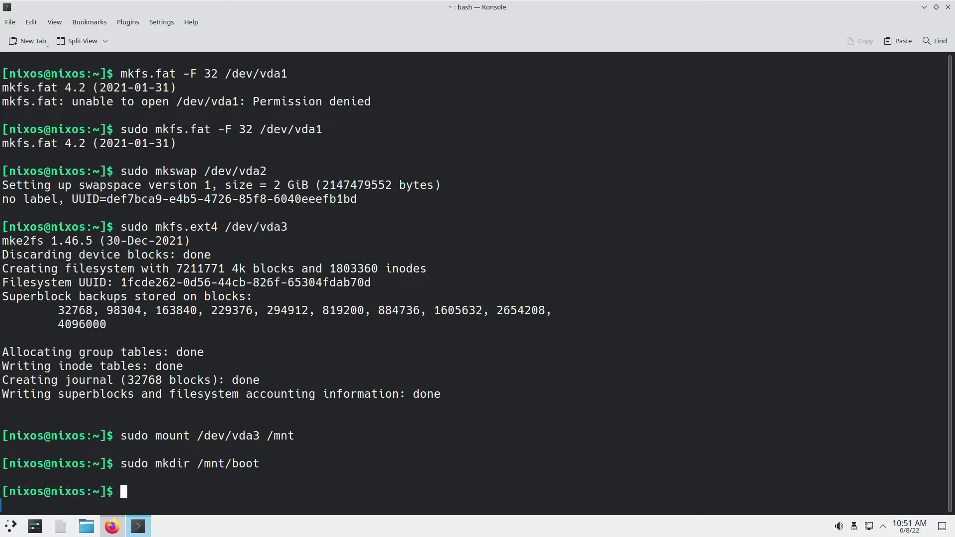
type("sudo mount /dev")
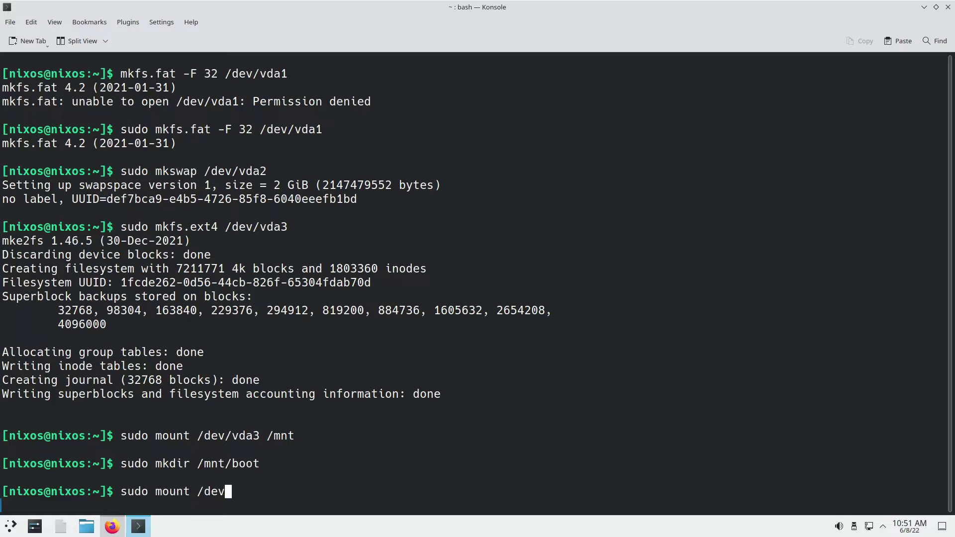
type("/vda1 /mnt/boot")
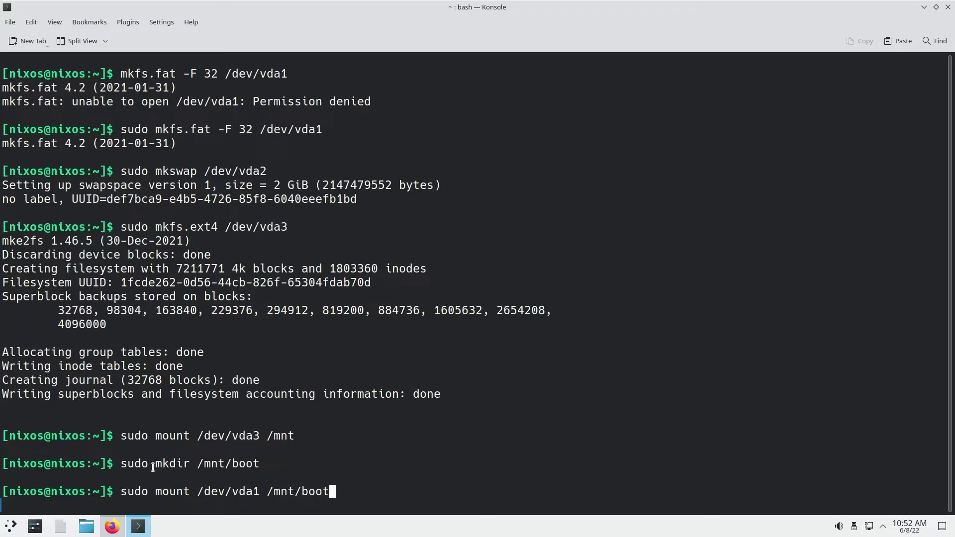
left_click_drag(231, 464, 260, 463)
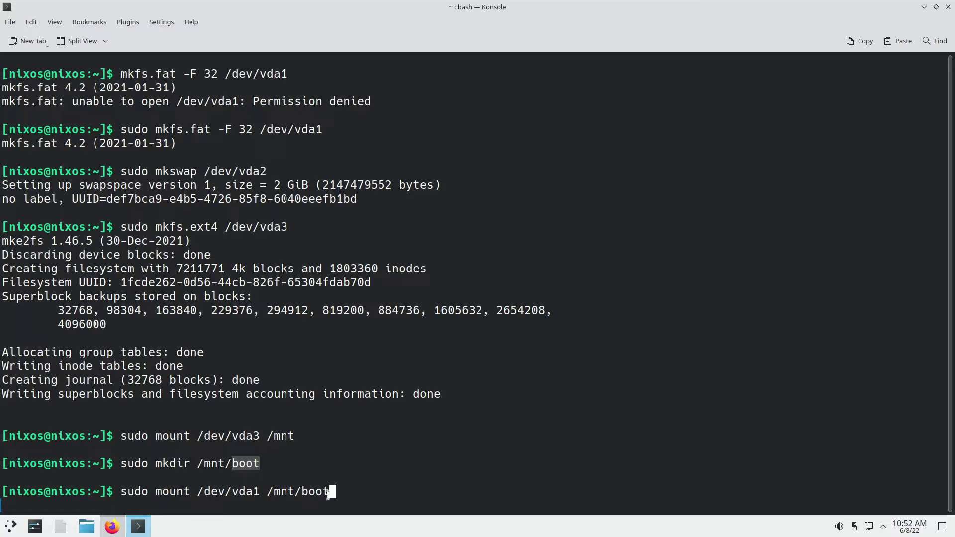
left_click(344, 493)
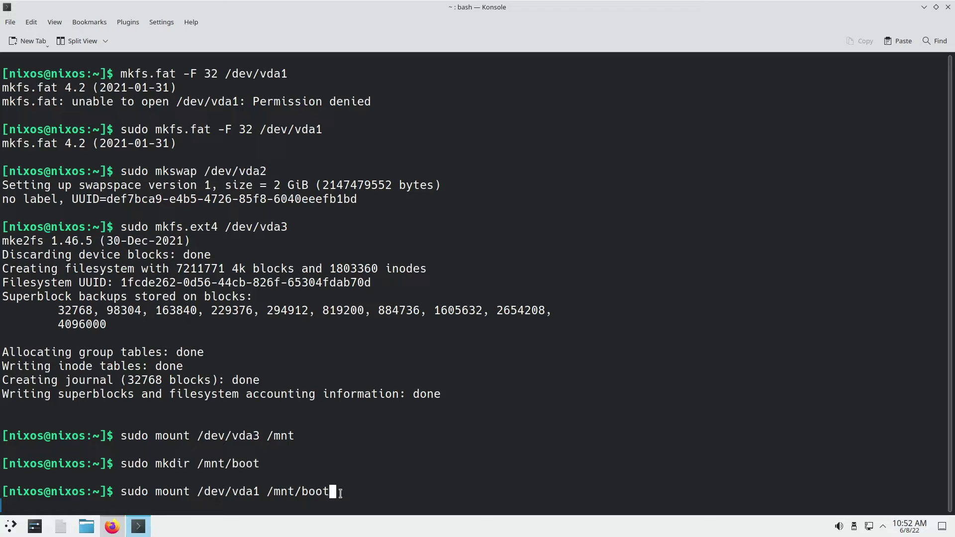
key("Return")
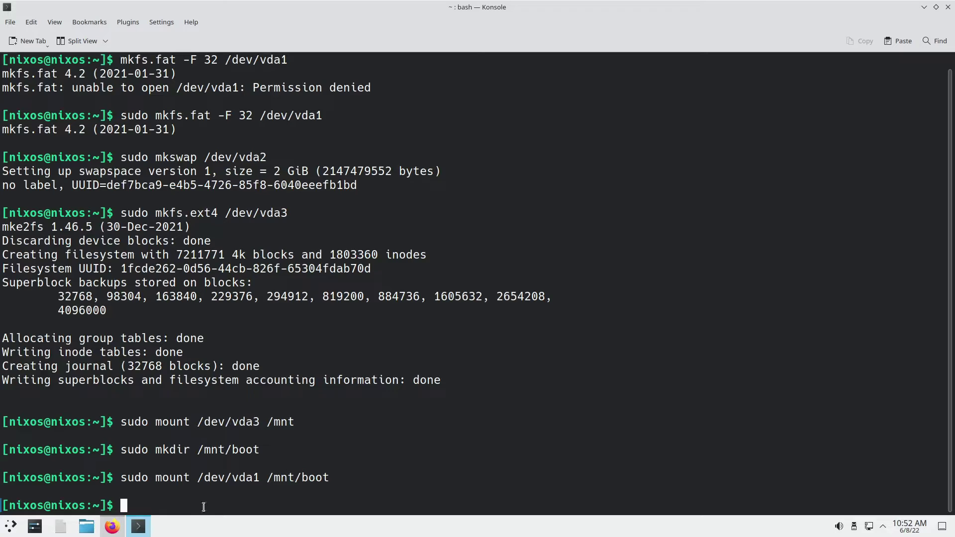
Enable swap on /dev/vda2 with sudo swapon, then go back to the manual.
type("sudo swapon /dev/vda2")
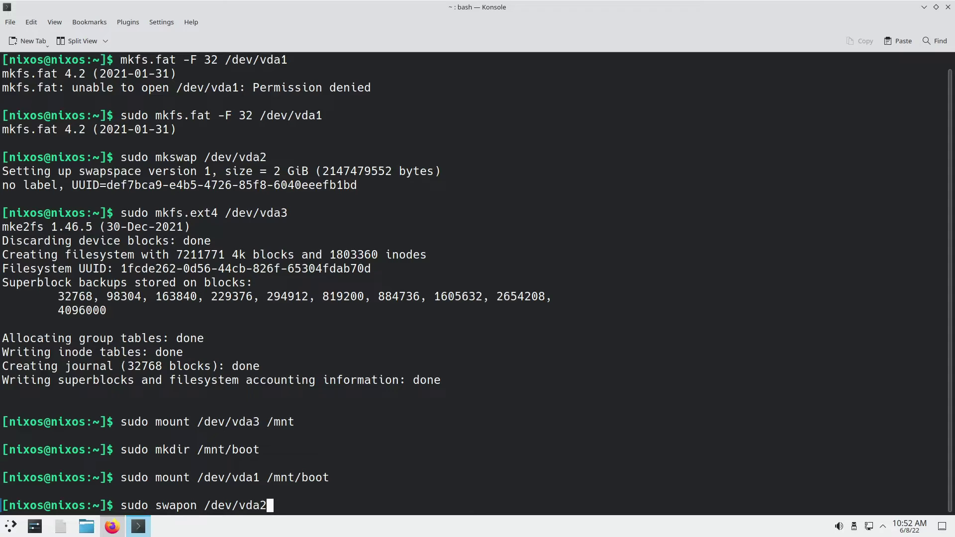
key("Return")
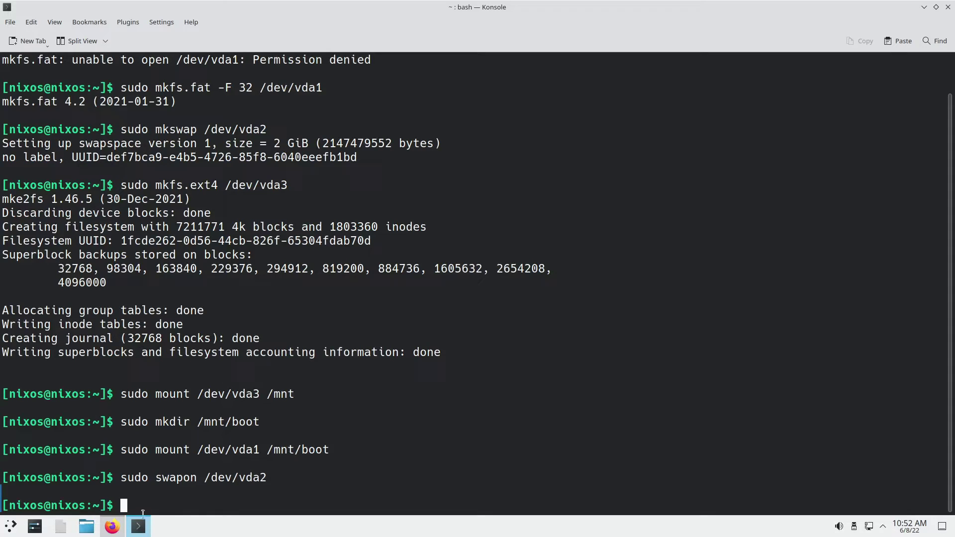
left_click(112, 526)
Select the nixos-generate-config --root /mnt command in the manual and return to Konsole.
scroll(341, 372, "down", 10)
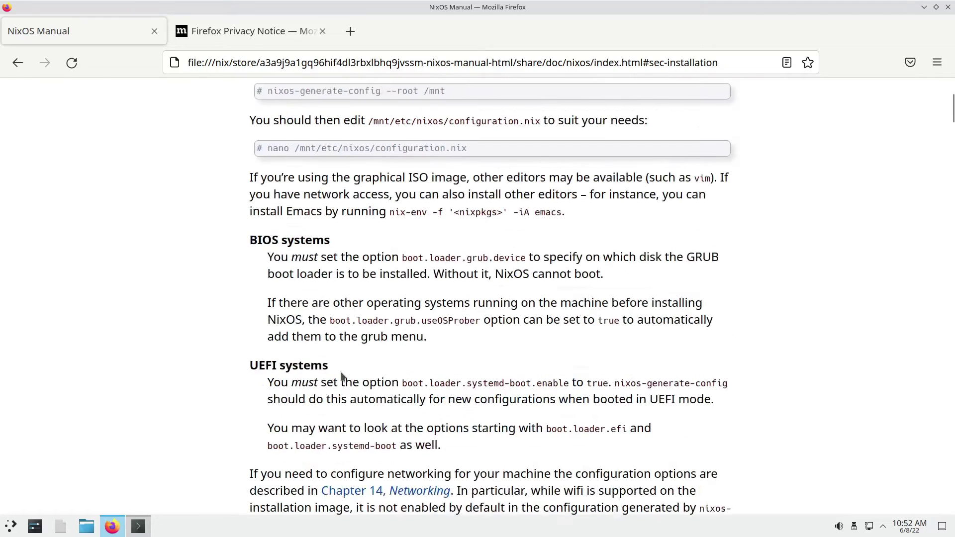
scroll(387, 311, "up", 2)
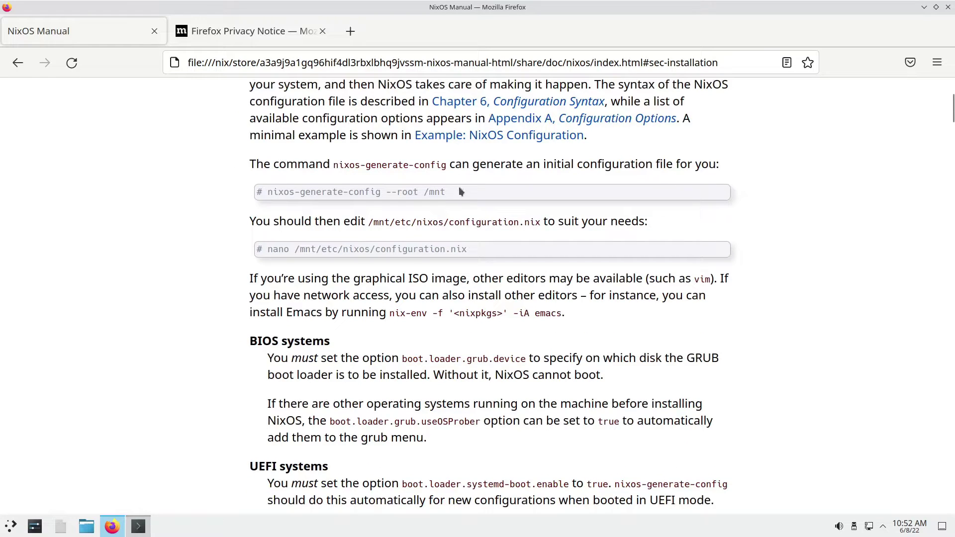
left_click_drag(446, 192, 268, 192)
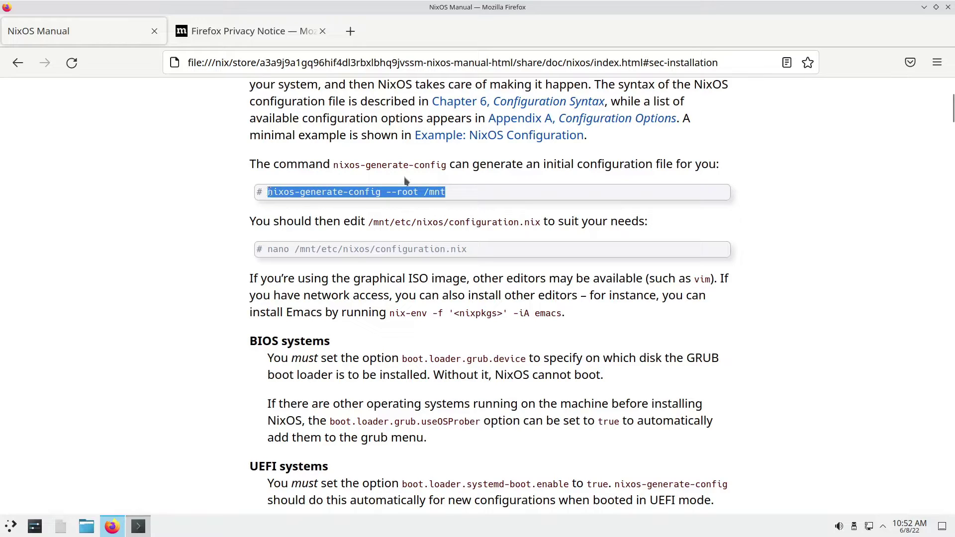
left_click_drag(452, 190, 270, 190)
left_click(138, 527)
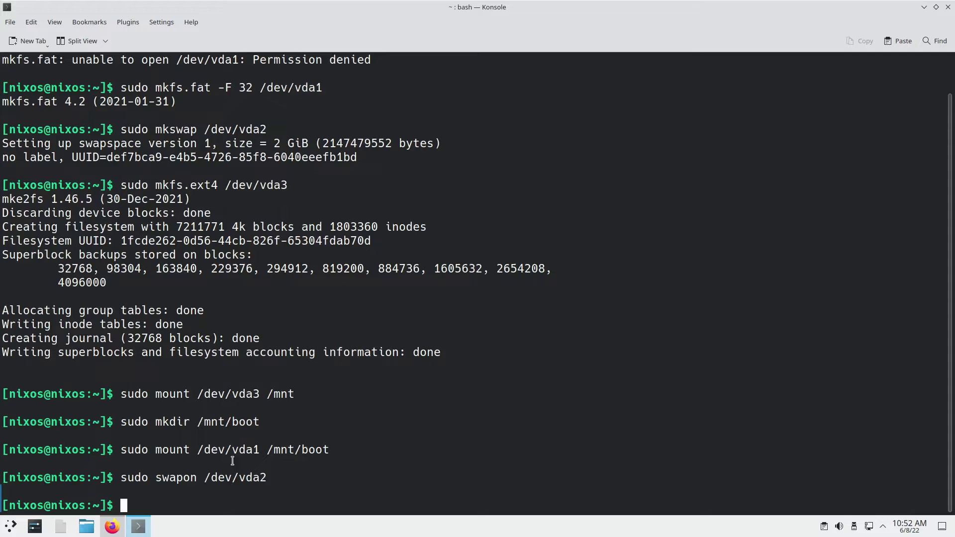
Run sudo nixos-generate-config --root /mnt using the pasted command.
type("sudo")
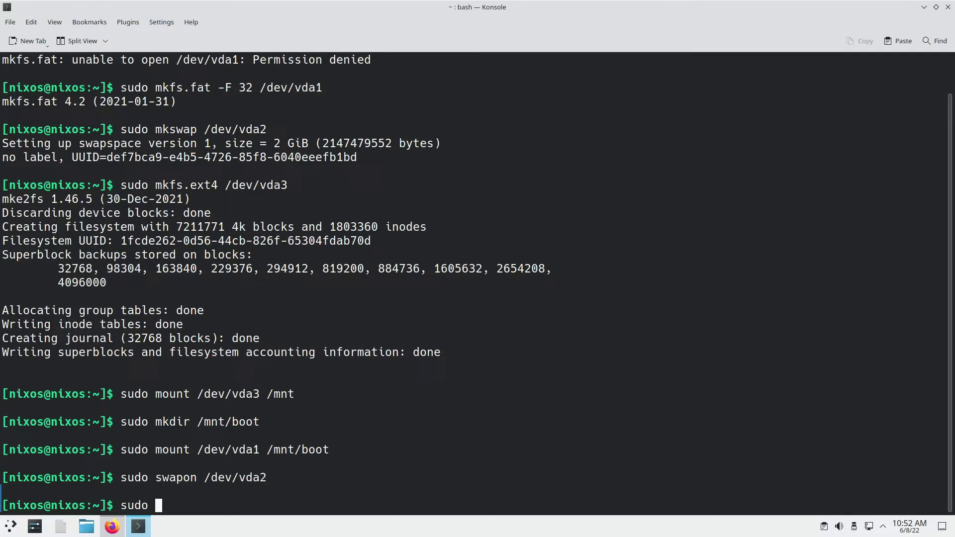
key("ctrl+shift+v")
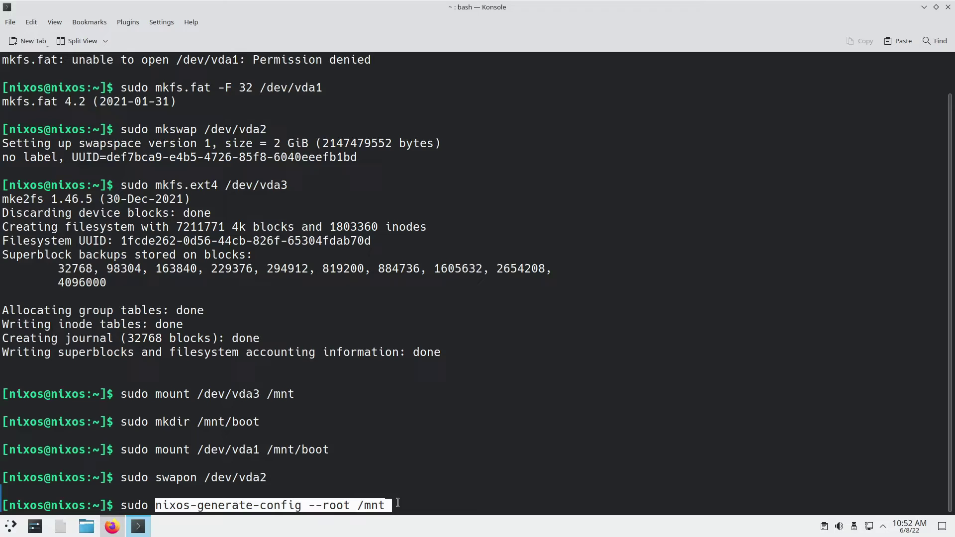
key("Return")
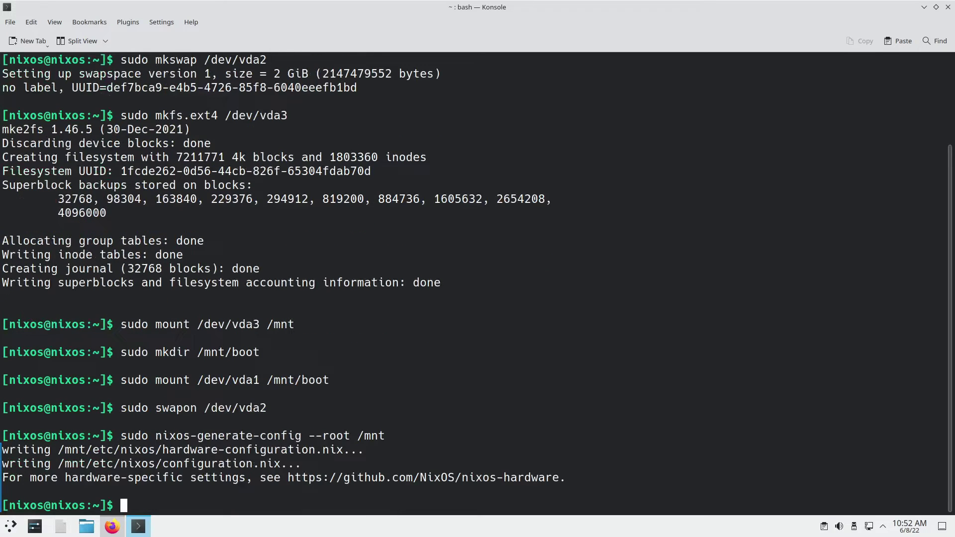
Clear the terminal screen with the clear command.
type("clear")
left_click_drag(120, 435, 384, 436)
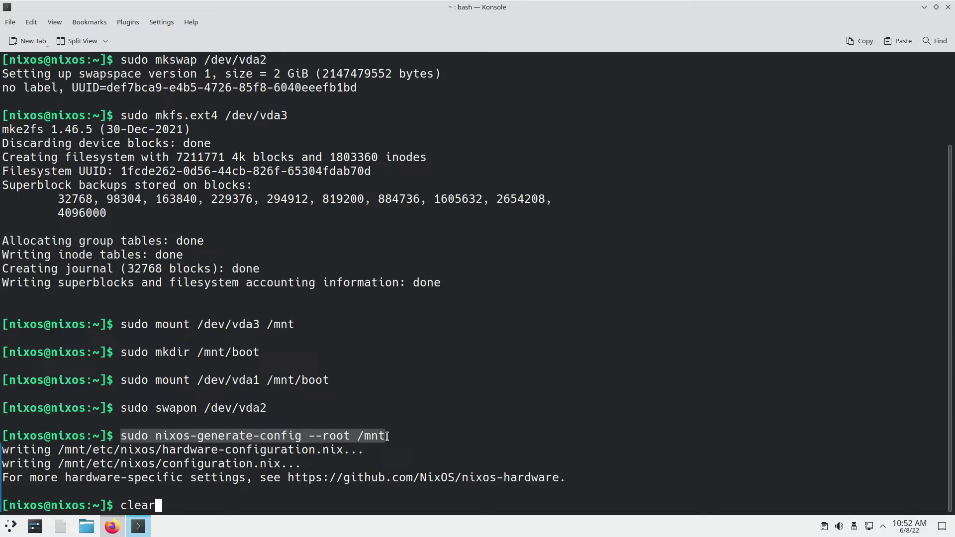
left_click(387, 436)
key("Return")
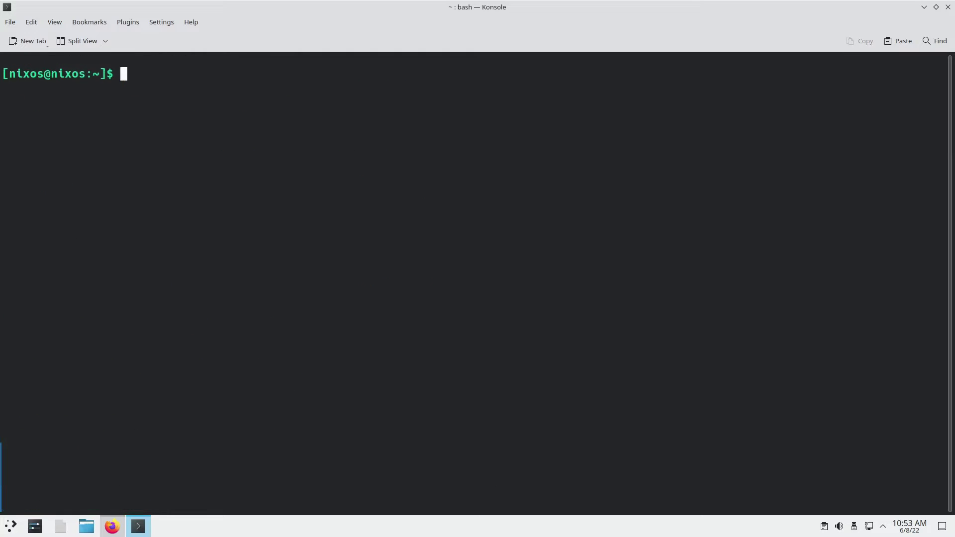
Try selecting the /mnt/etc/nixos/configuration.nix path in the manual's nano example.
left_click(111, 527)
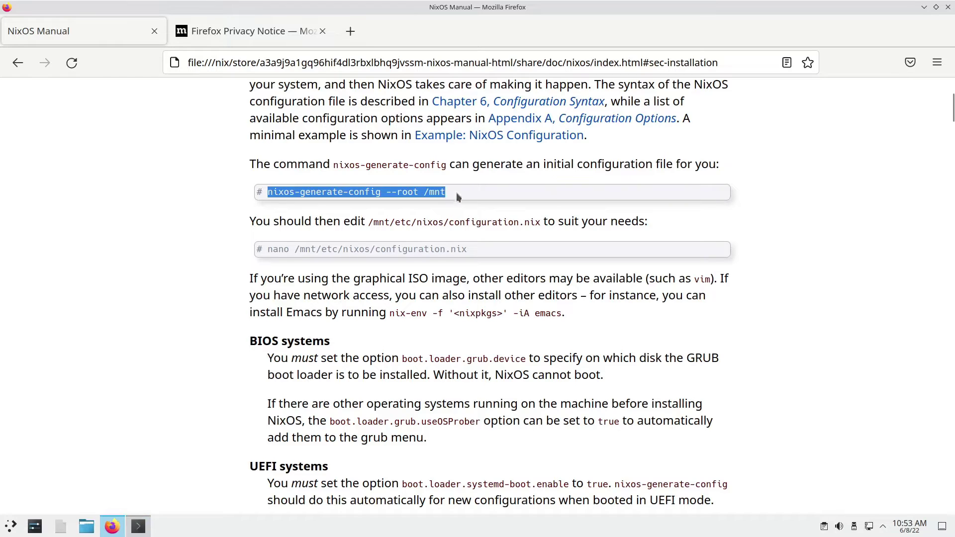
left_click_drag(471, 250, 300, 250)
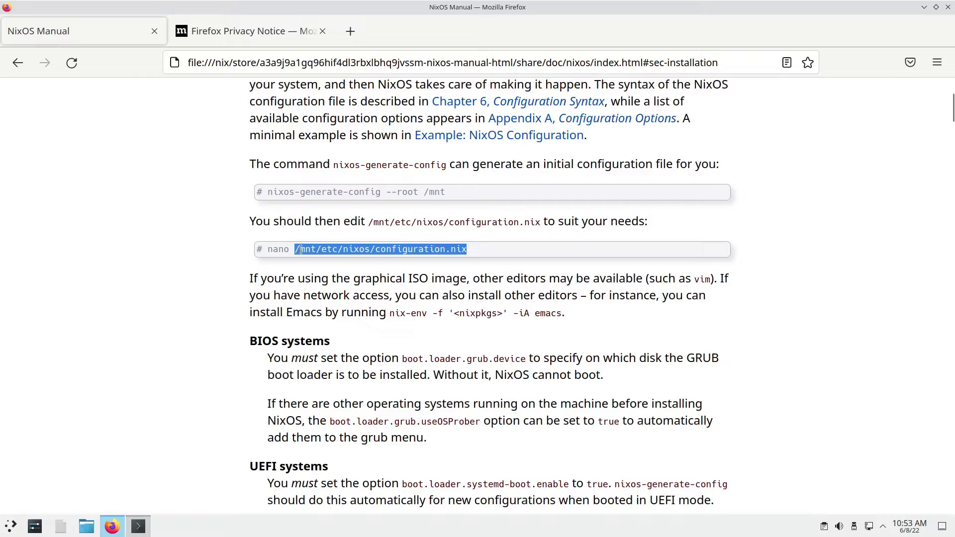
left_click(475, 251)
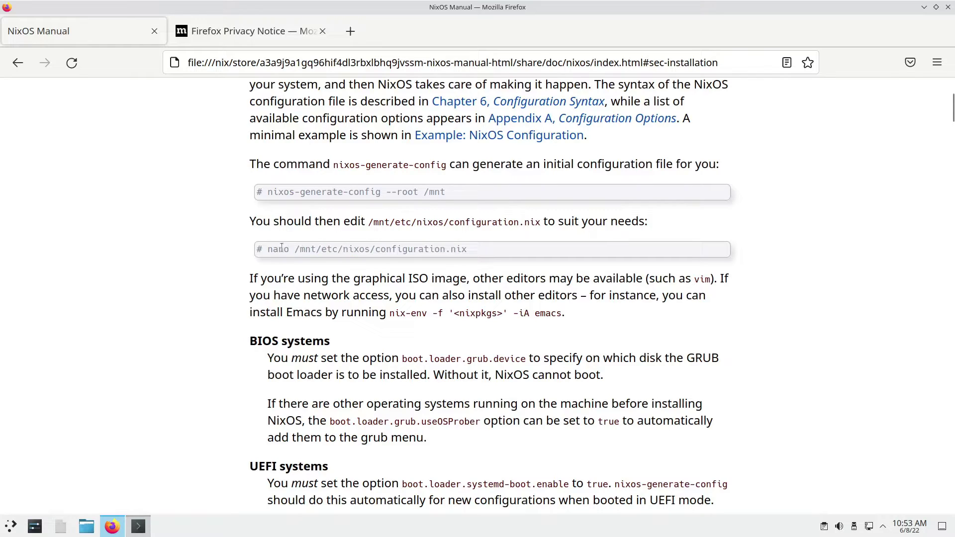
double_click(281, 248)
left_click(471, 252)
left_click_drag(462, 249, 296, 250)
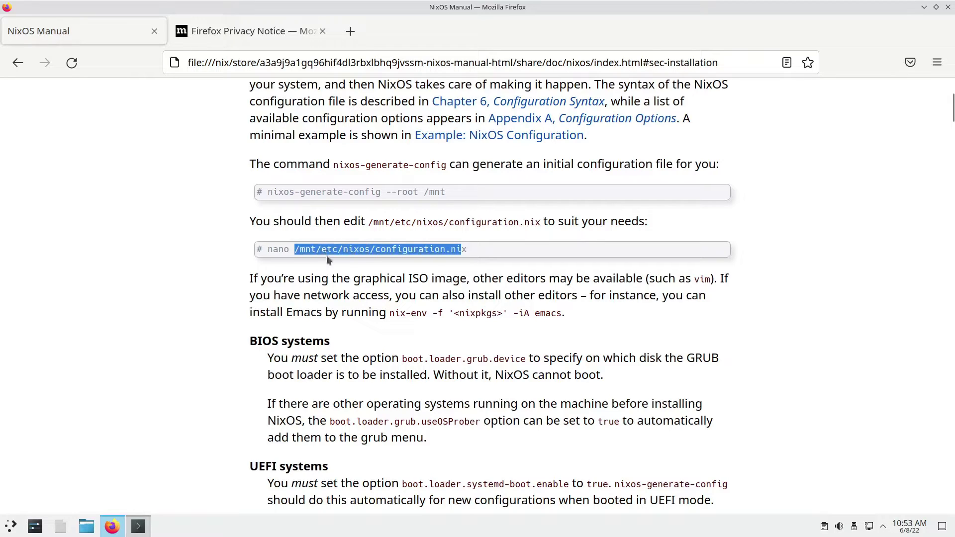
left_click(478, 253)
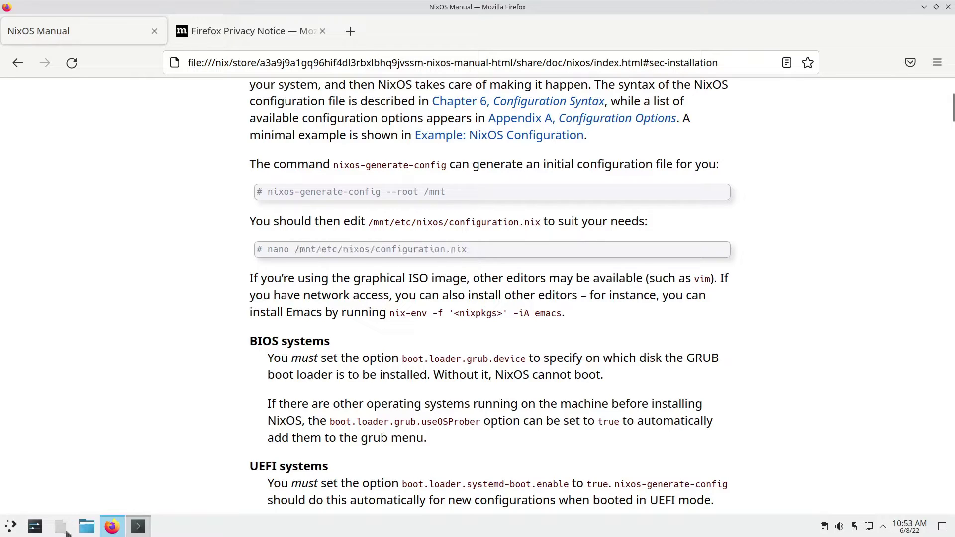
Type sudo vim at the prompt and paste the copied /mnt/etc/nixos/configuration.nix path after it.
left_click(139, 527)
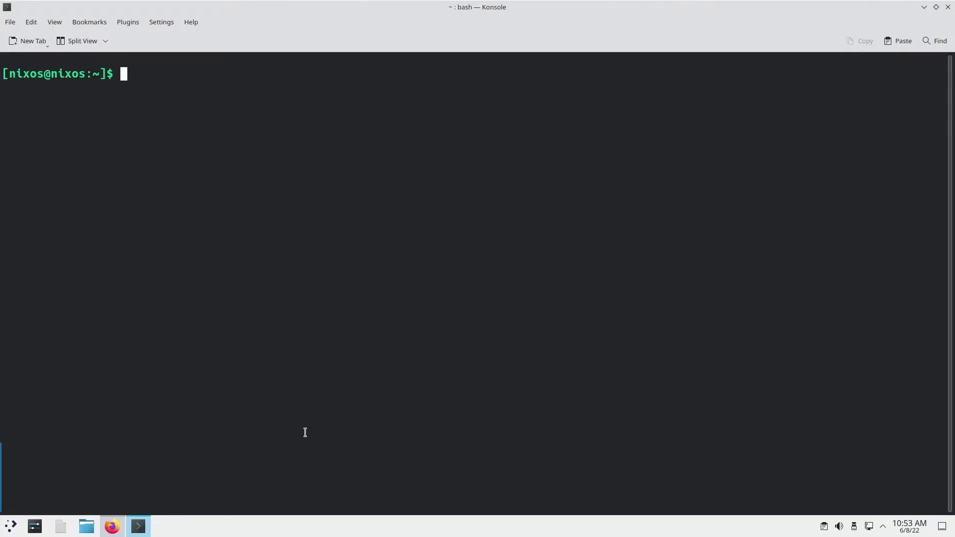
type("sudo vim")
left_click(139, 526)
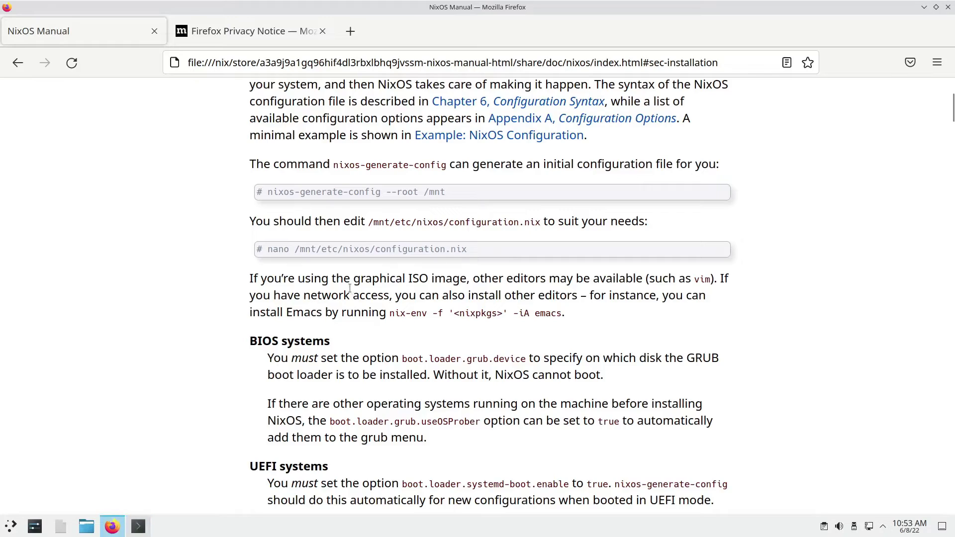
left_click_drag(296, 248, 481, 254)
key("ctrl+c")
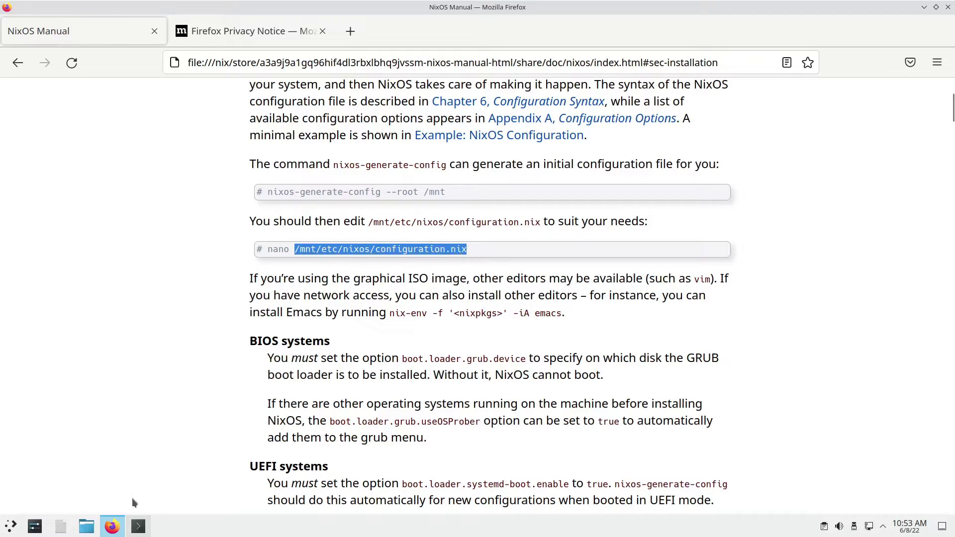
left_click(139, 527)
key("ctrl+shift+v")
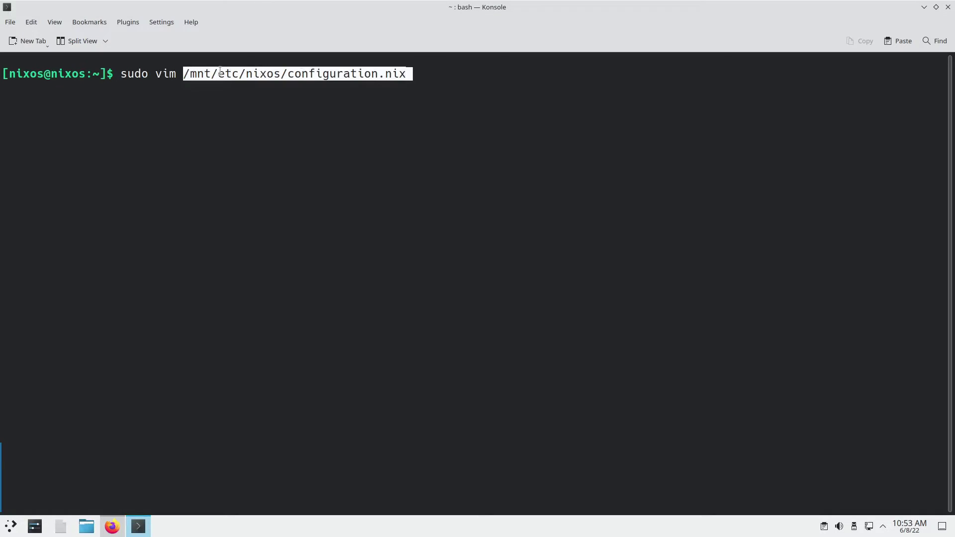
Highlight parts of the /mnt/etc/nixos/configuration.nix path in the pending sudo vim command.
left_click_drag(220, 71, 409, 73)
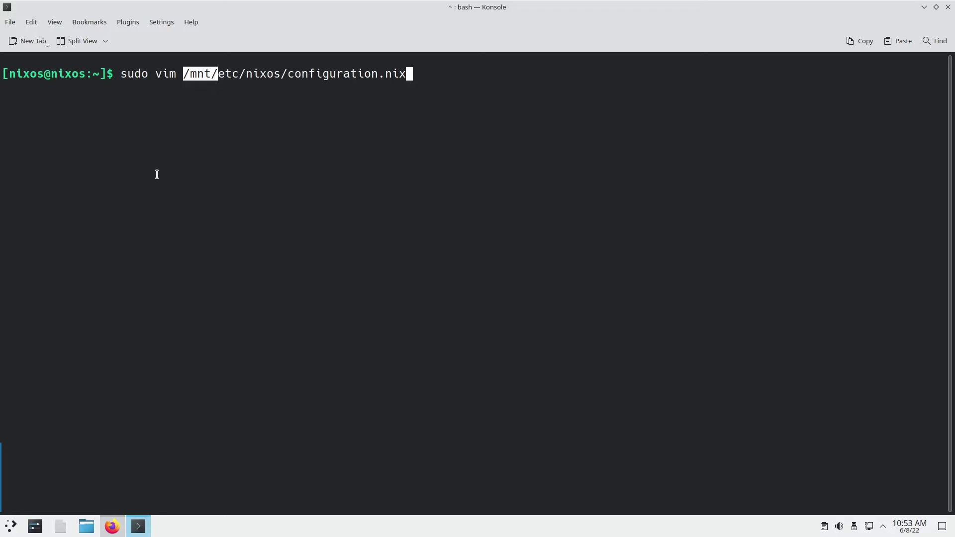
left_click_drag(412, 74, 209, 73)
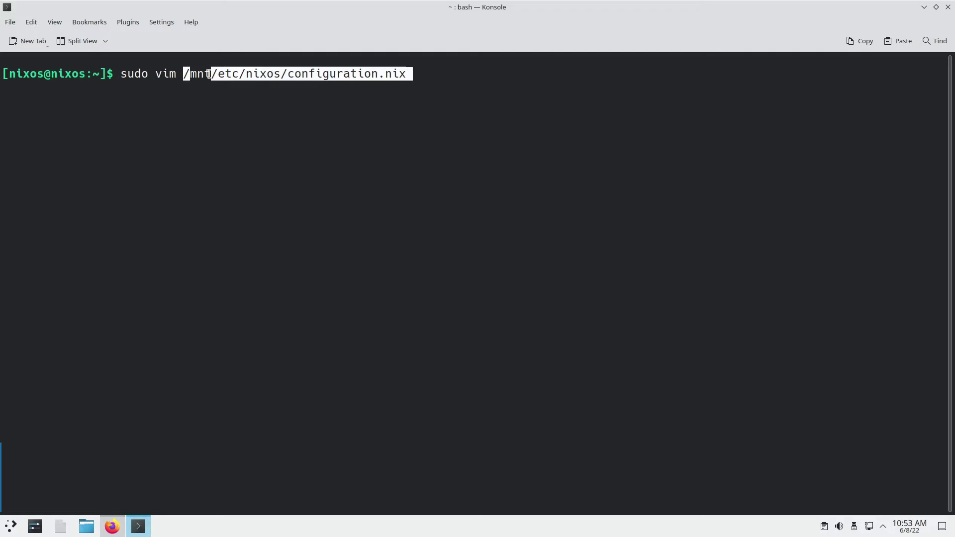
left_click_drag(213, 74, 410, 73)
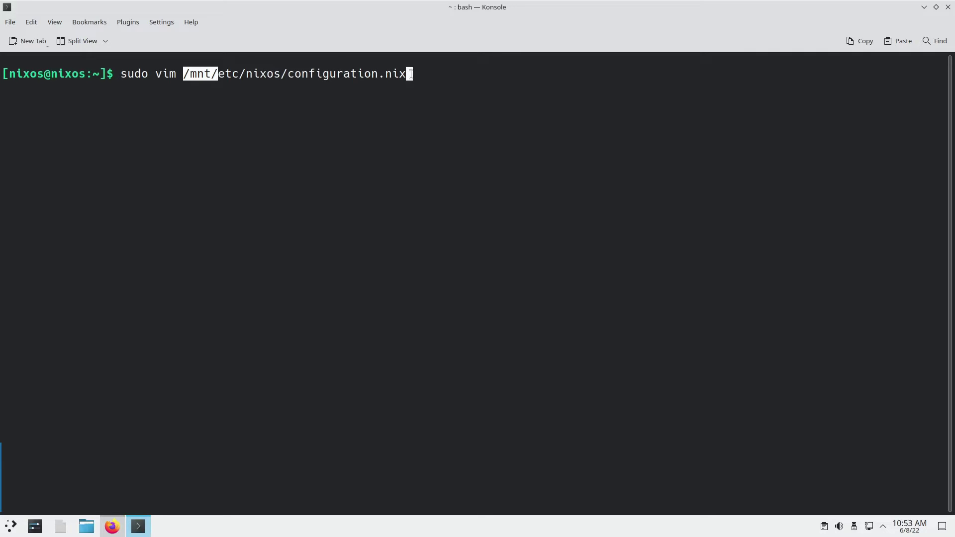
double_click(410, 73)
Open /mnt/etc/nixos/configuration.nix in vim and scroll through the generated 113-line file.
key("Return")
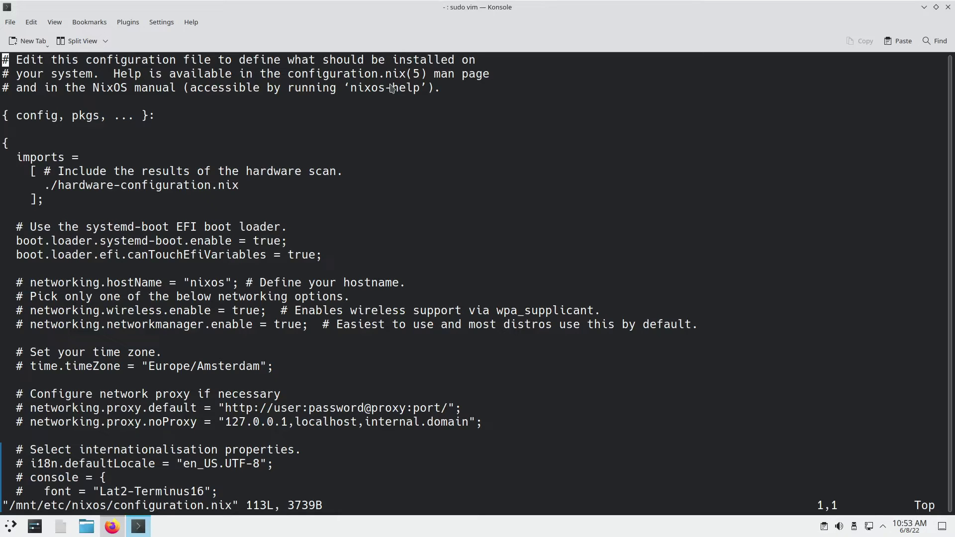
scroll(198, 296, "down", 10)
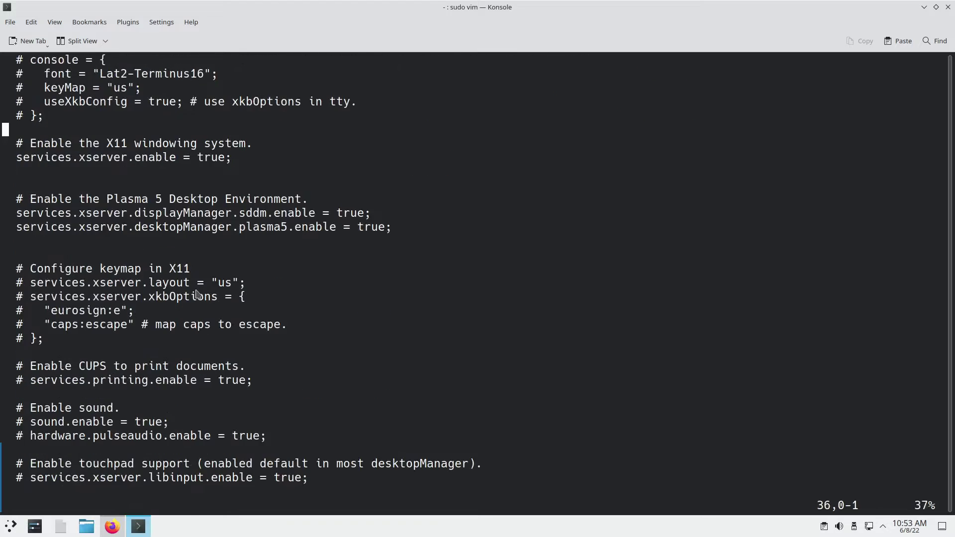
scroll(197, 294, "down", 11)
scroll(196, 294, "up", 7)
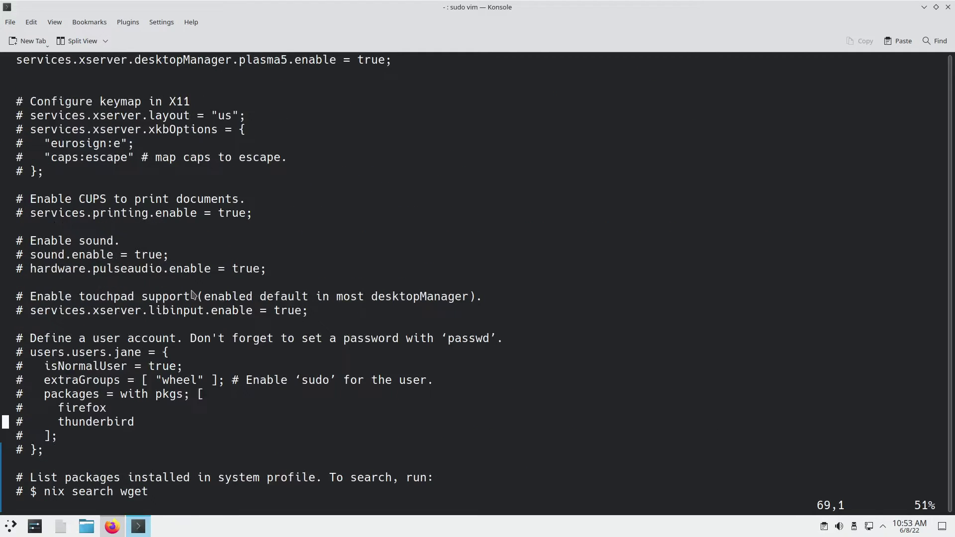
scroll(192, 295, "up", 9)
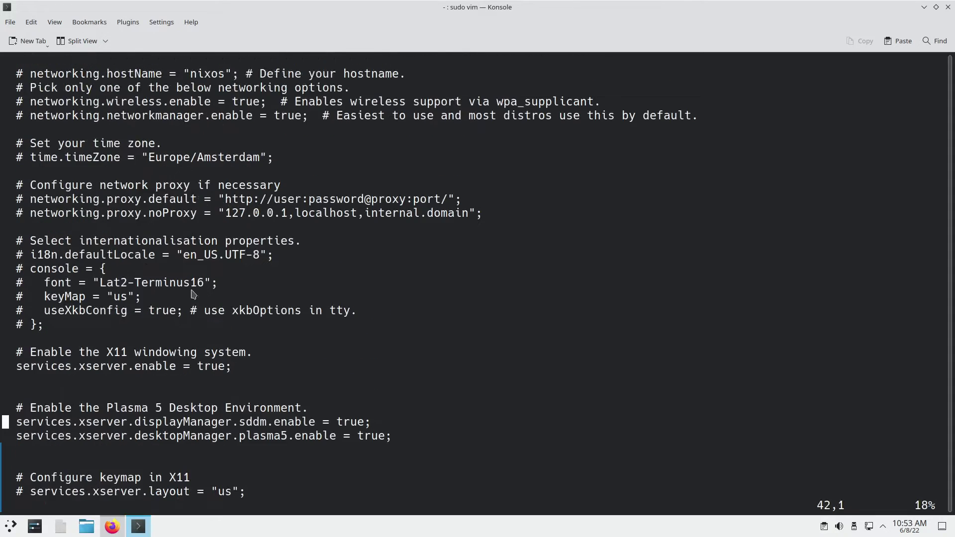
scroll(193, 295, "up", 5)
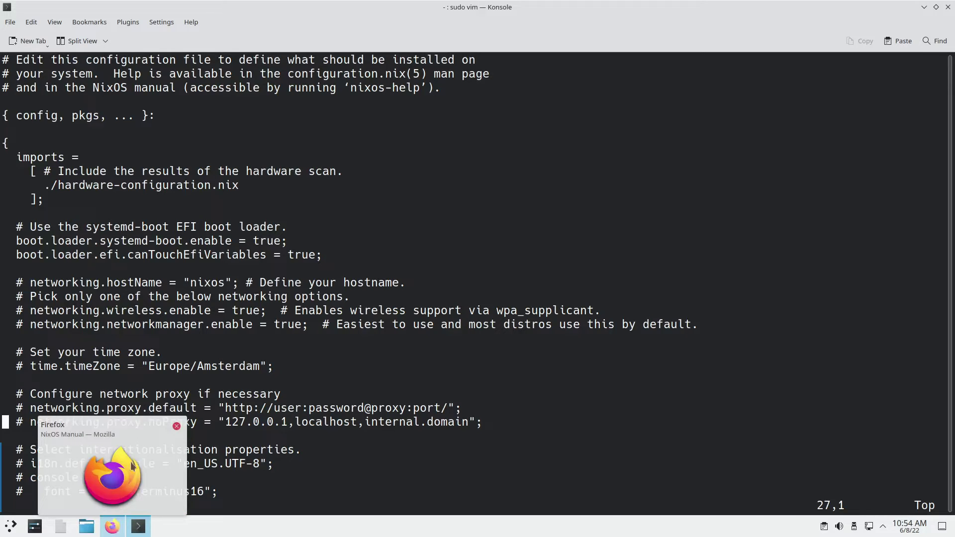
In Firefox, search Google for the user's GitLab profile.
left_click(113, 529)
left_click(275, 35)
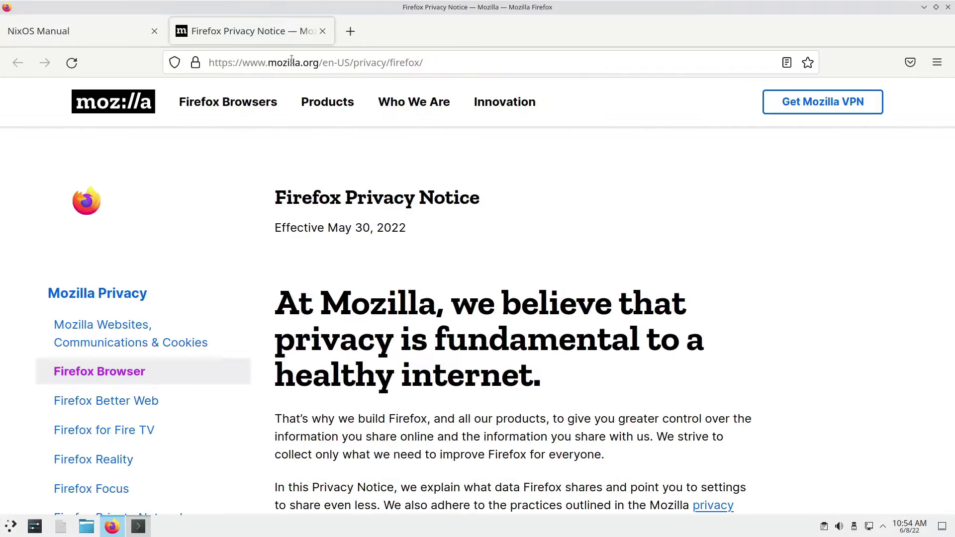
left_click(281, 63)
type("git")
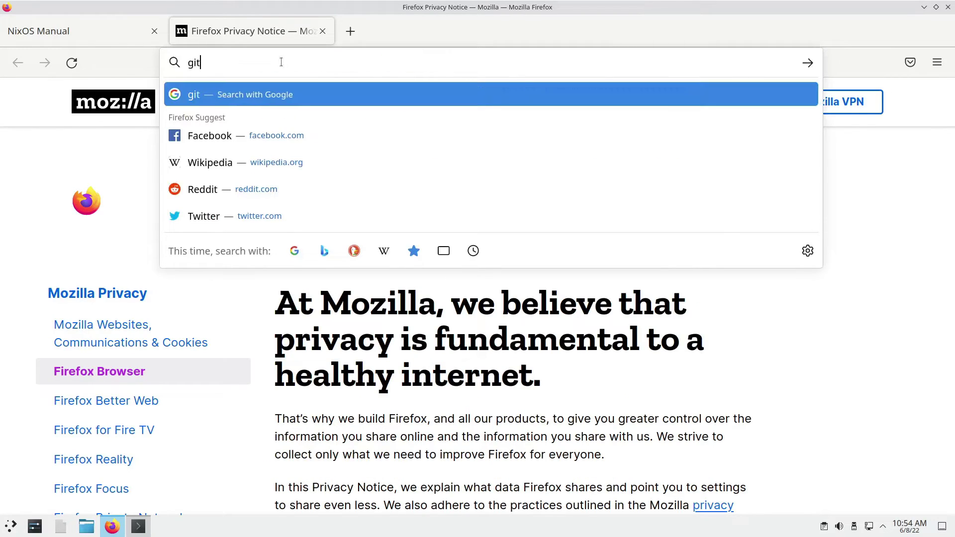
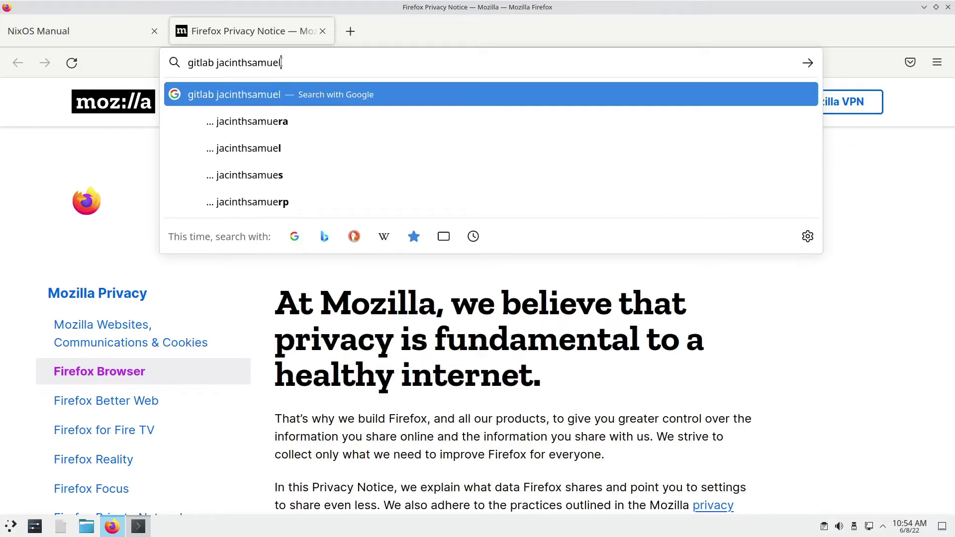
key("Return")
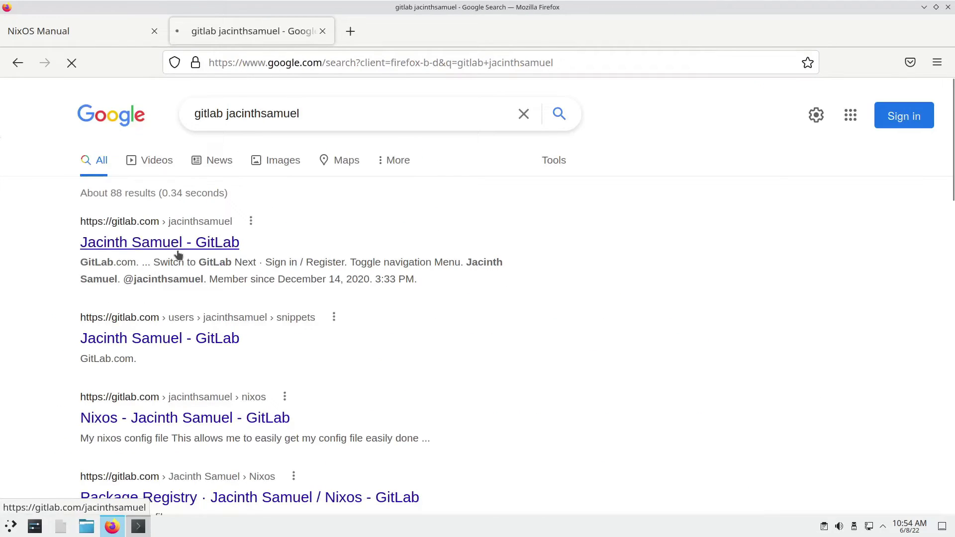
Open the GitLab profile result and show its Personal projects list.
left_click(179, 252)
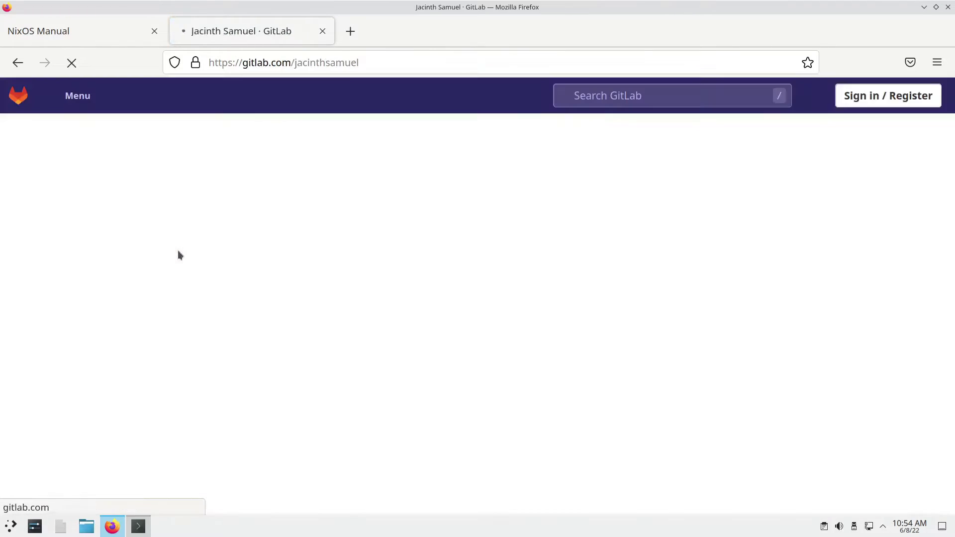
left_click(487, 328)
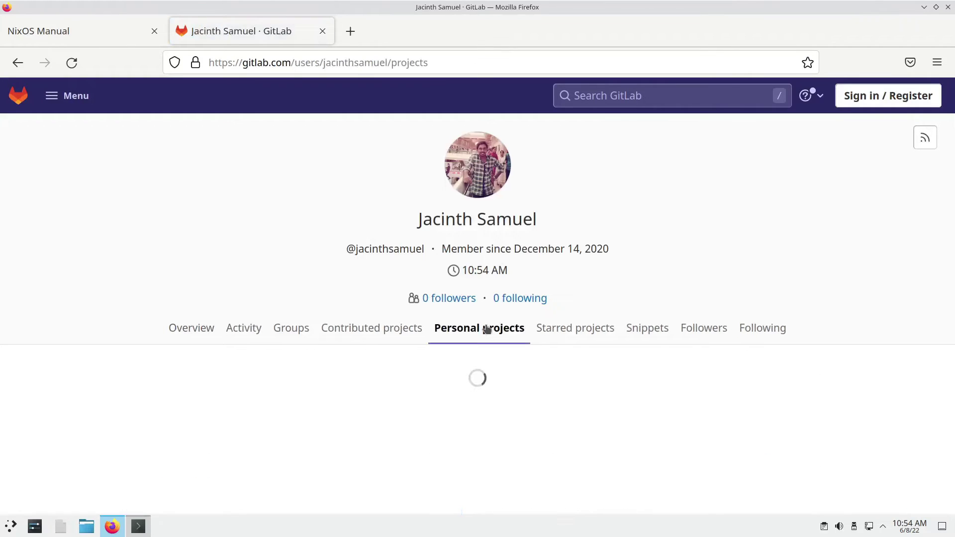
scroll(438, 307, "down", 2)
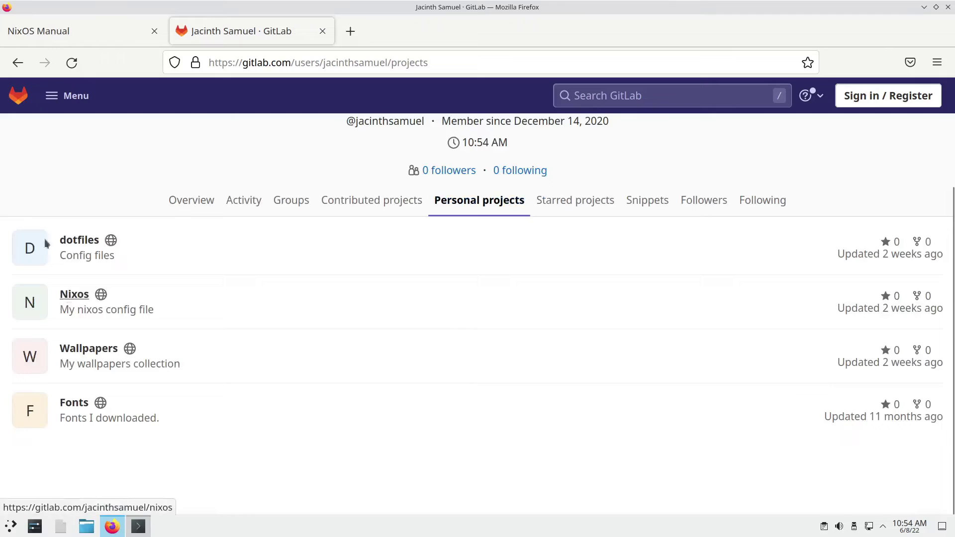
Open the Nixos project's configuration.nix in GitLab and scroll through its contents.
left_click(69, 294)
scroll(381, 310, "down", 10)
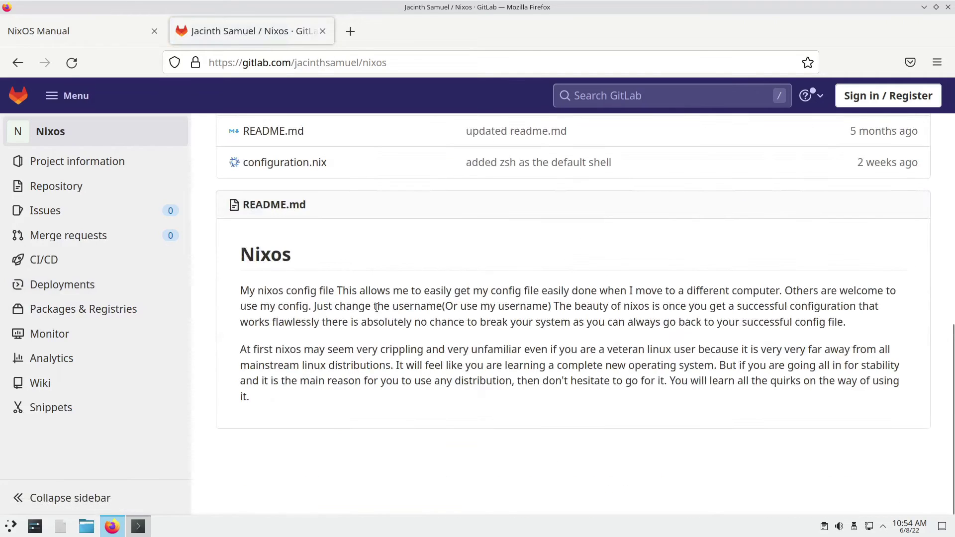
scroll(377, 306, "up", 8)
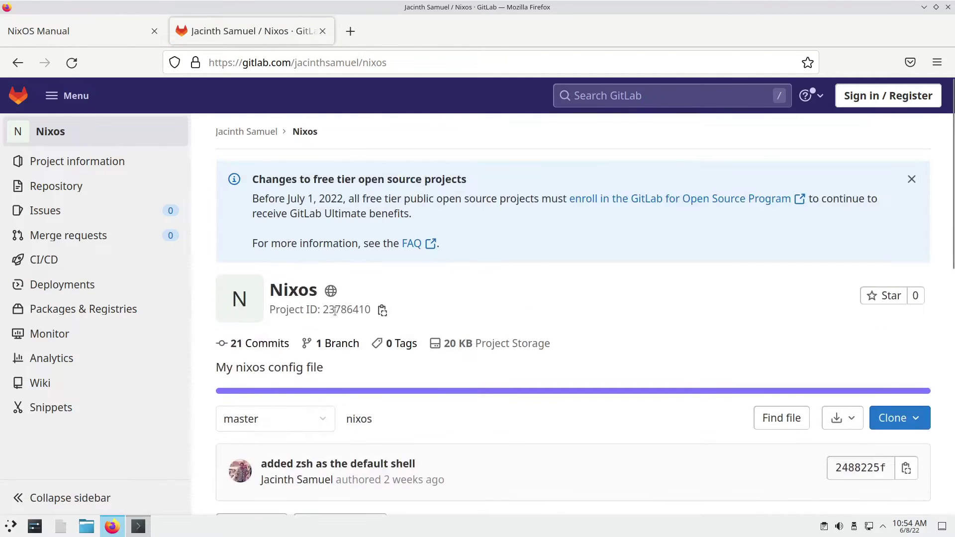
scroll(305, 365, "down", 7)
left_click(277, 255)
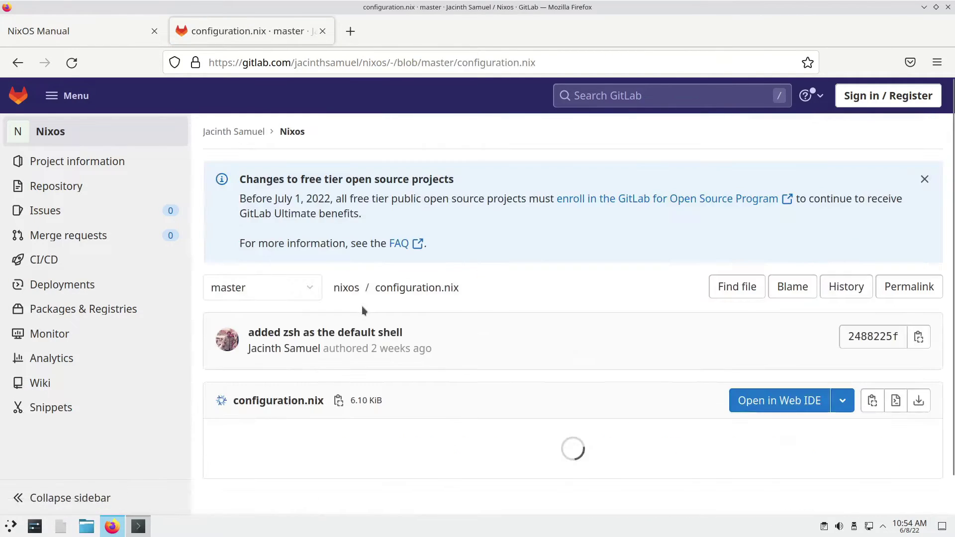
scroll(362, 308, "down", 10)
scroll(362, 312, "down", 20)
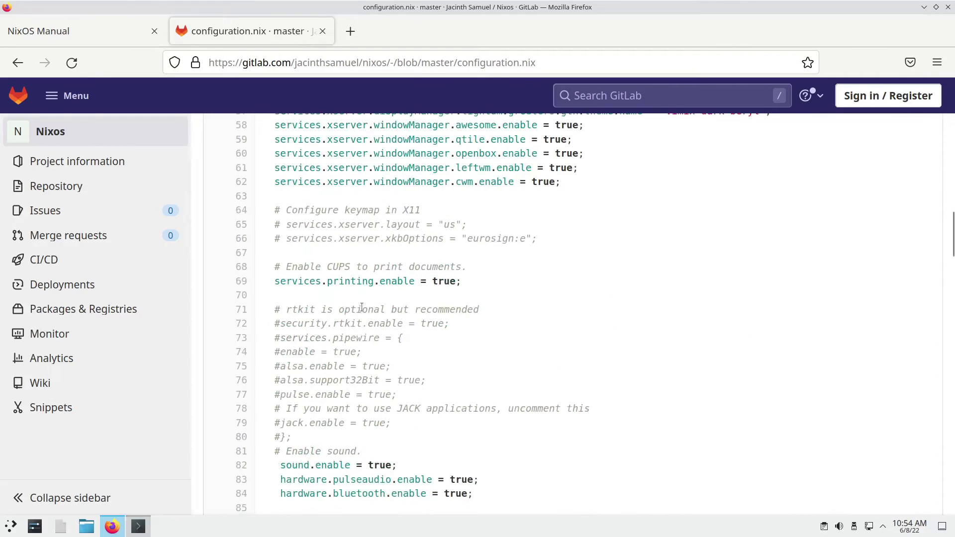
scroll(361, 312, "down", 10)
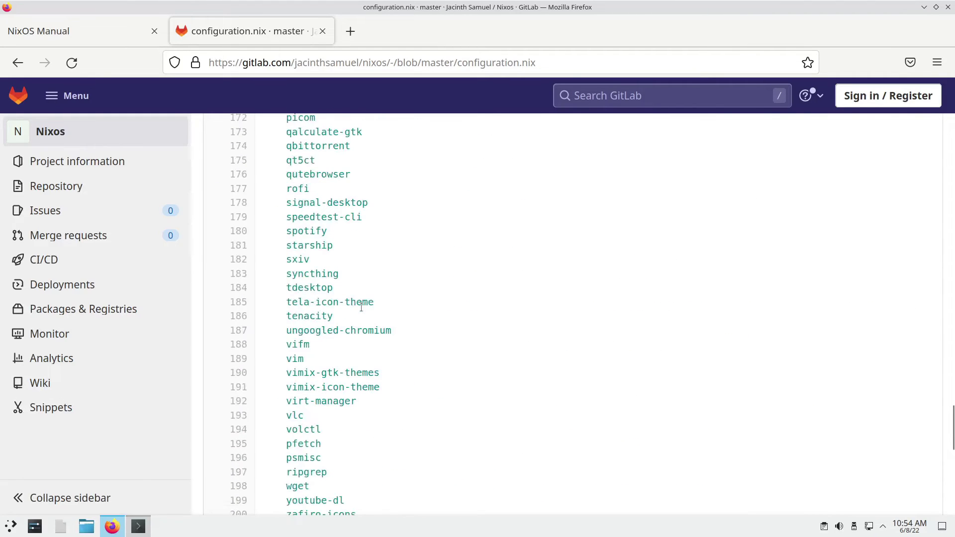
scroll(361, 311, "down", 10)
scroll(361, 311, "up", 20)
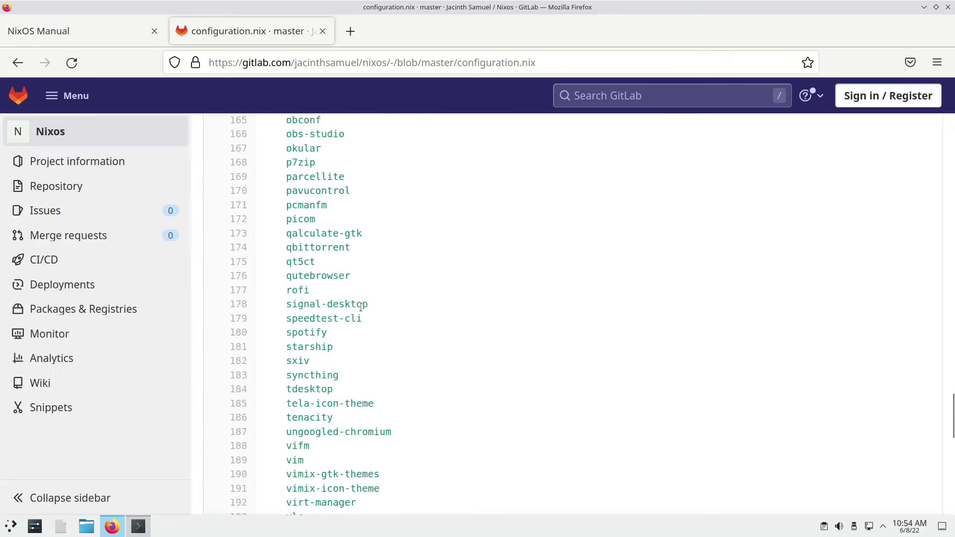
scroll(362, 312, "up", 20)
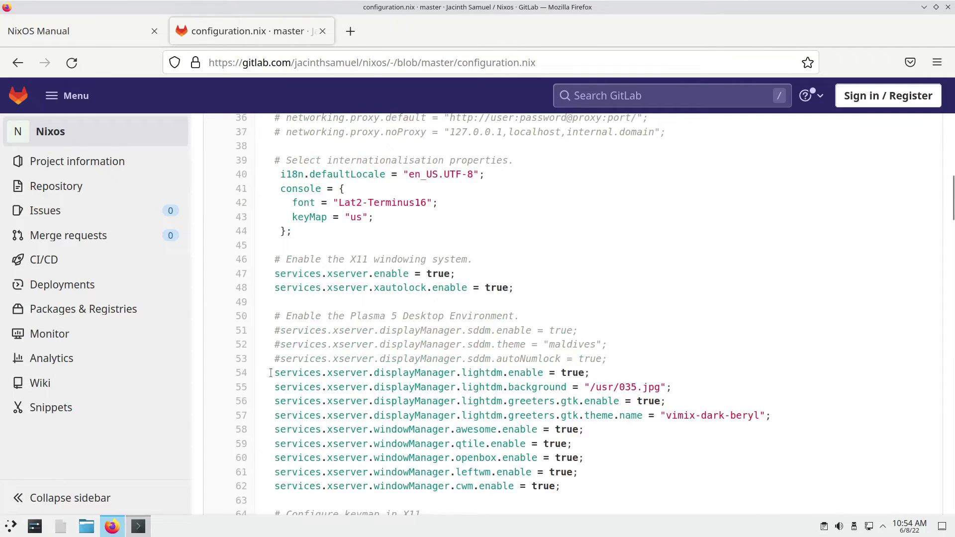
Highlight the lightdm display manager, window manager and sound settings sections in the file.
left_click_drag(270, 373, 379, 373)
left_click_drag(454, 406, 559, 487)
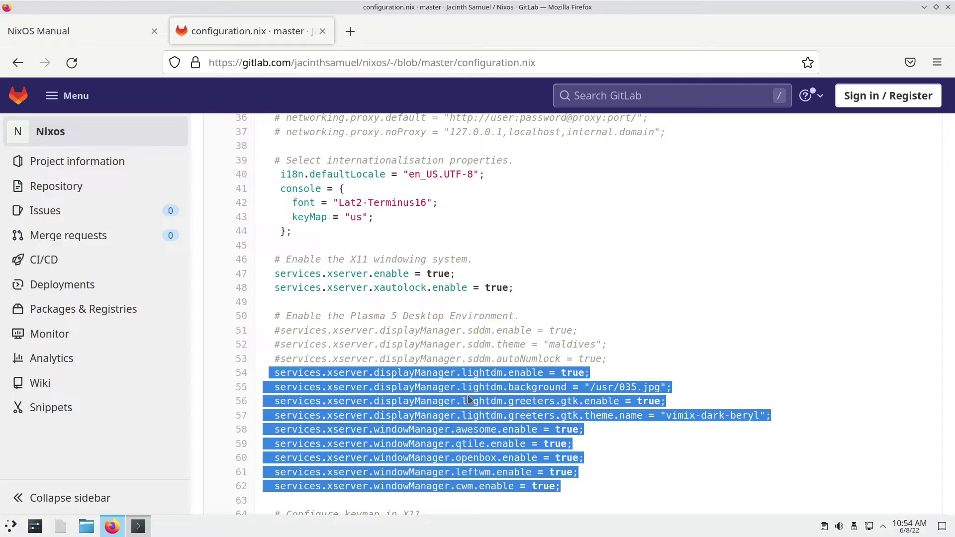
scroll(468, 397, "up", 15)
scroll(348, 388, "down", 10)
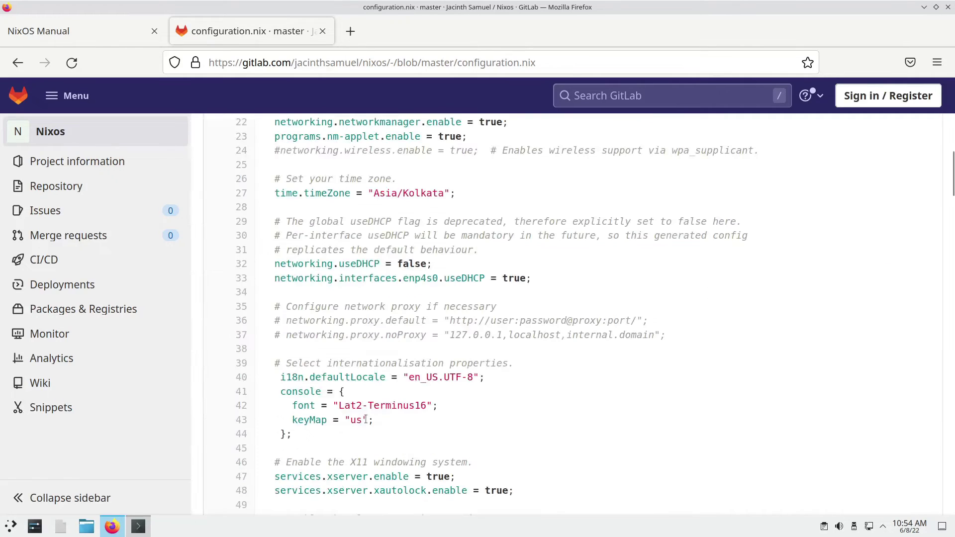
scroll(366, 419, "down", 15)
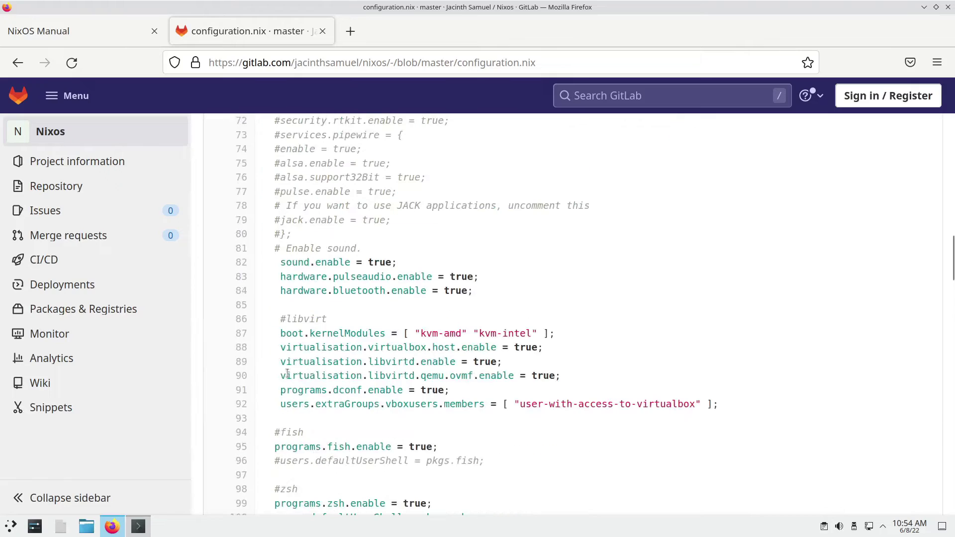
scroll(282, 187, "up", 5)
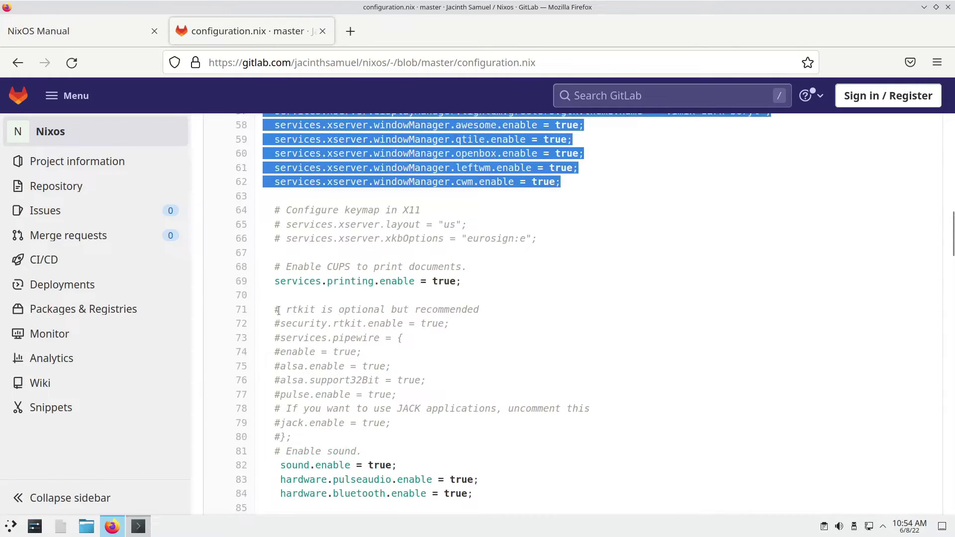
left_click_drag(274, 309, 372, 437)
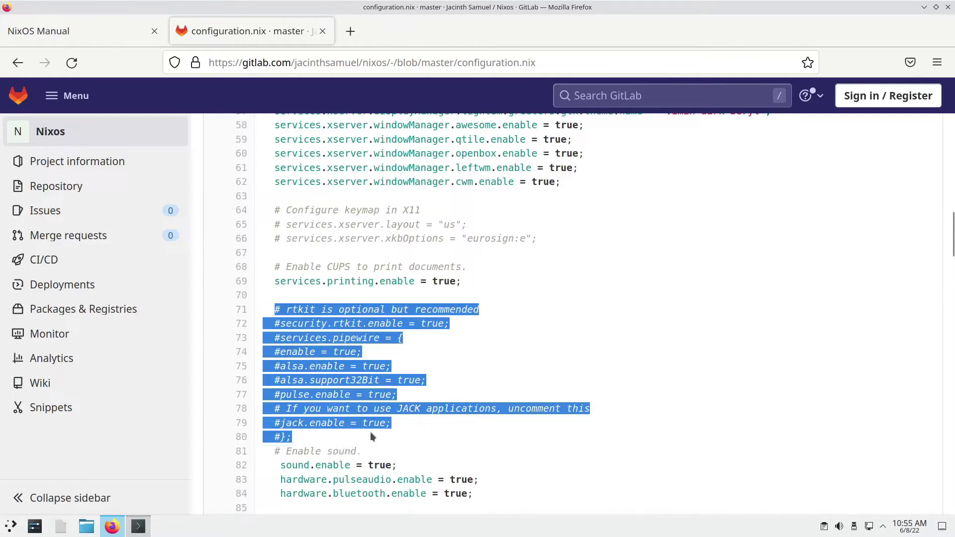
scroll(314, 397, "down", 3)
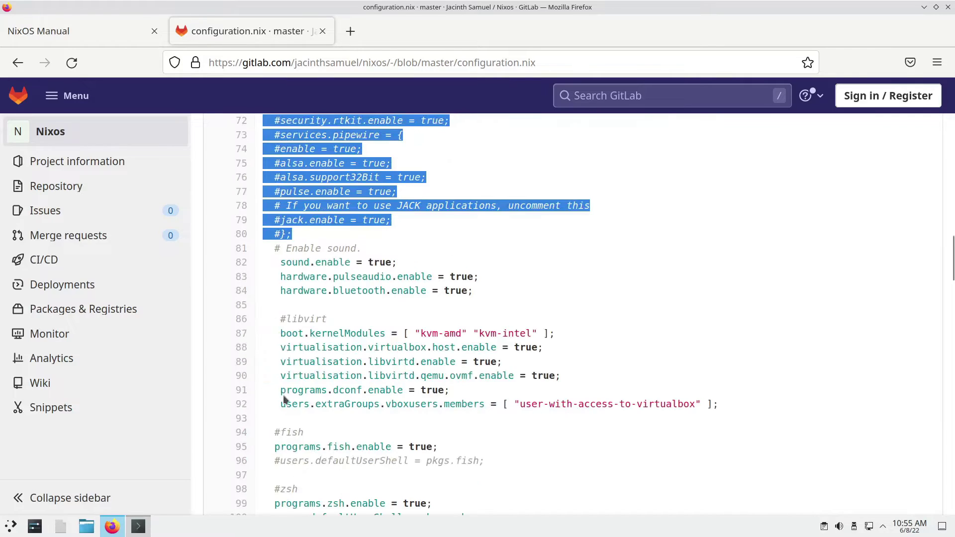
left_click_drag(276, 269, 468, 292)
scroll(467, 293, "up", 3)
left_click_drag(296, 436, 273, 311)
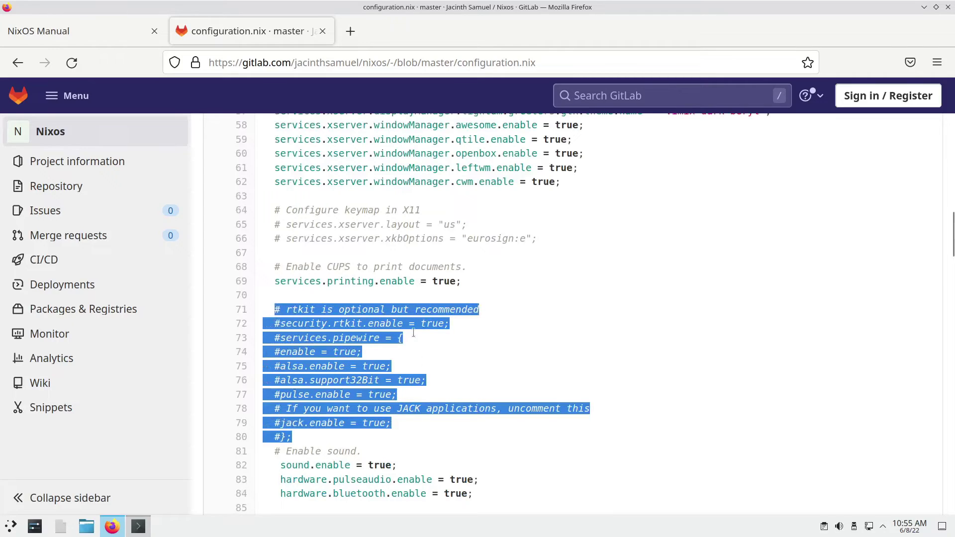
Select the whole file down to its closing brace, then return to vim at line one.
left_click(420, 393)
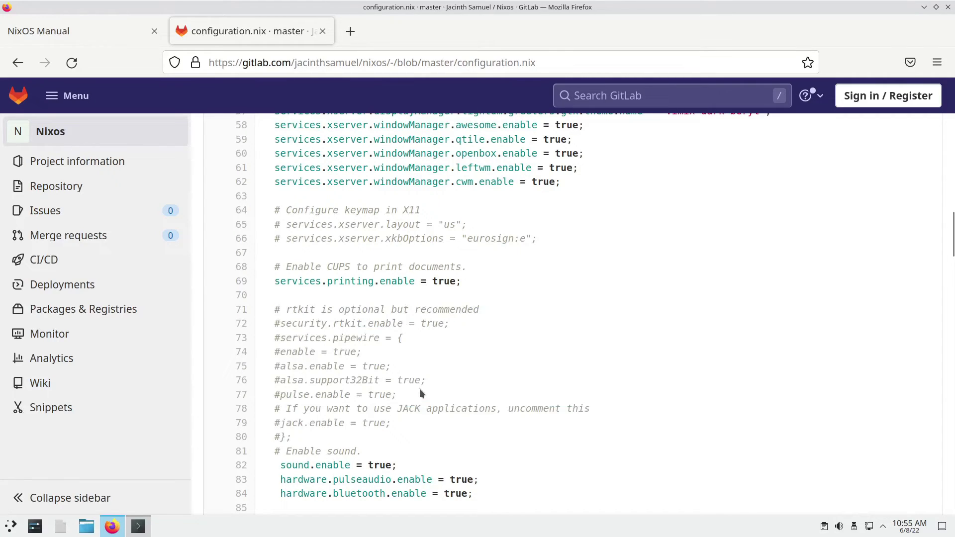
scroll(421, 393, "up", 20)
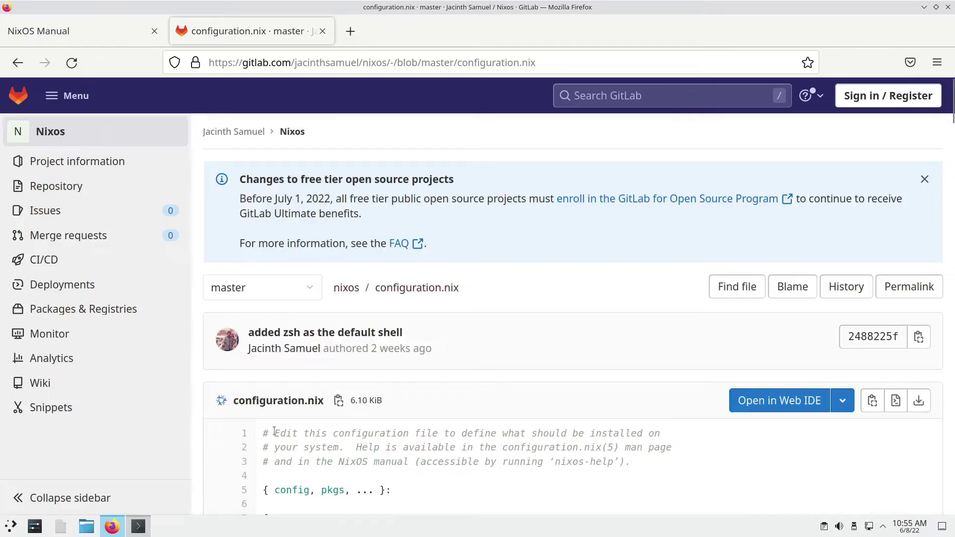
left_click_drag(263, 429, 488, 465)
scroll(308, 433, "down", 20)
left_click(510, 446)
scroll(511, 446, "down", 10)
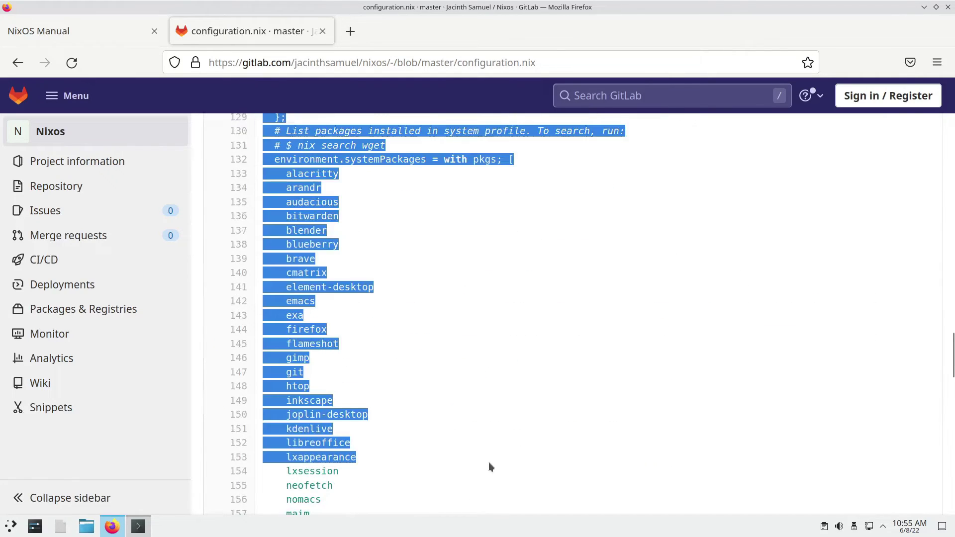
left_click(488, 462)
scroll(488, 462, "down", 12)
left_click(498, 416, "shift")
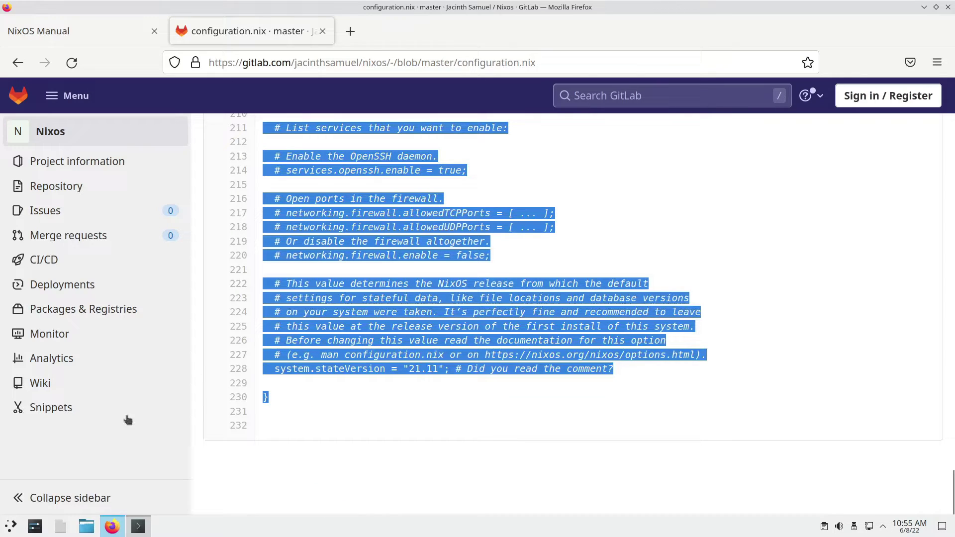
left_click(138, 526)
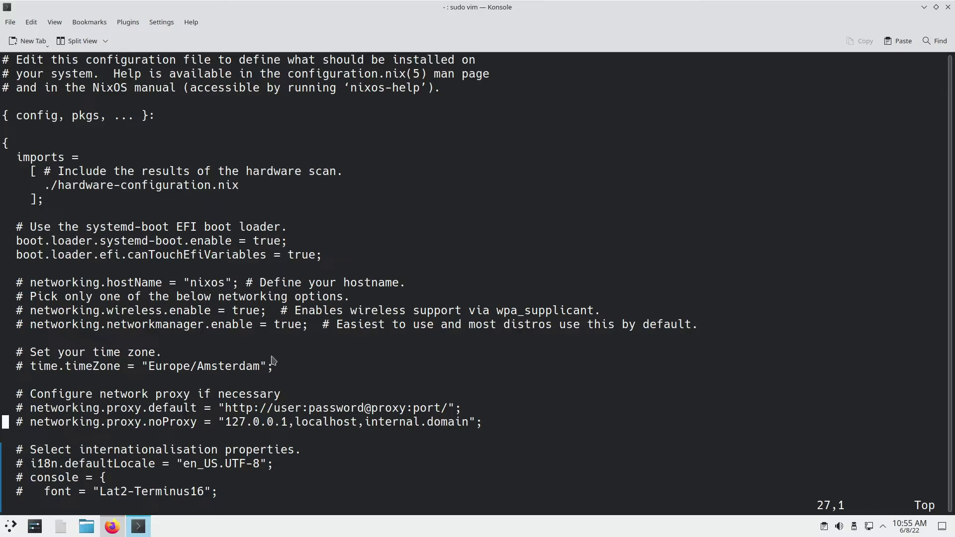
key("g")
key("g")
Delete every line of the default file and paste in the GitLab configuration.
key("v")
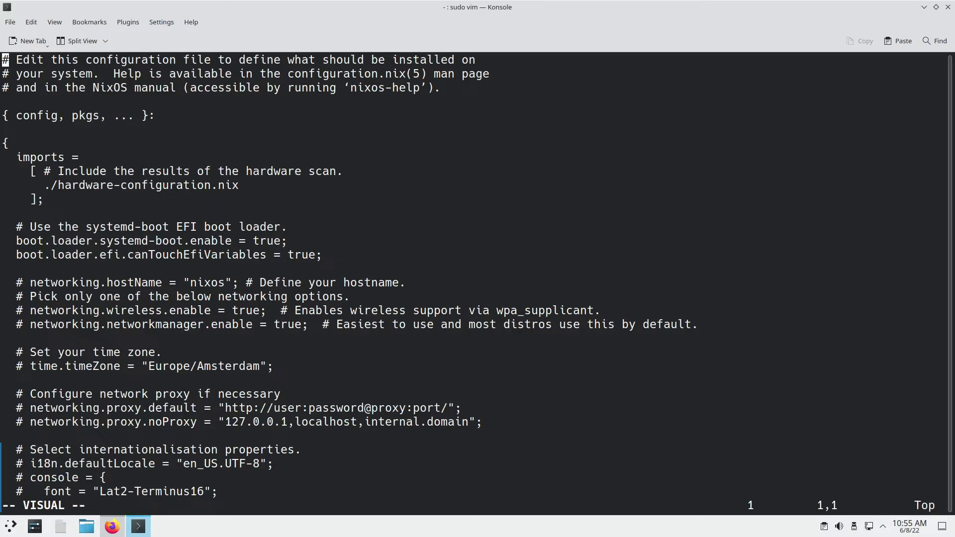
key("shift+g")
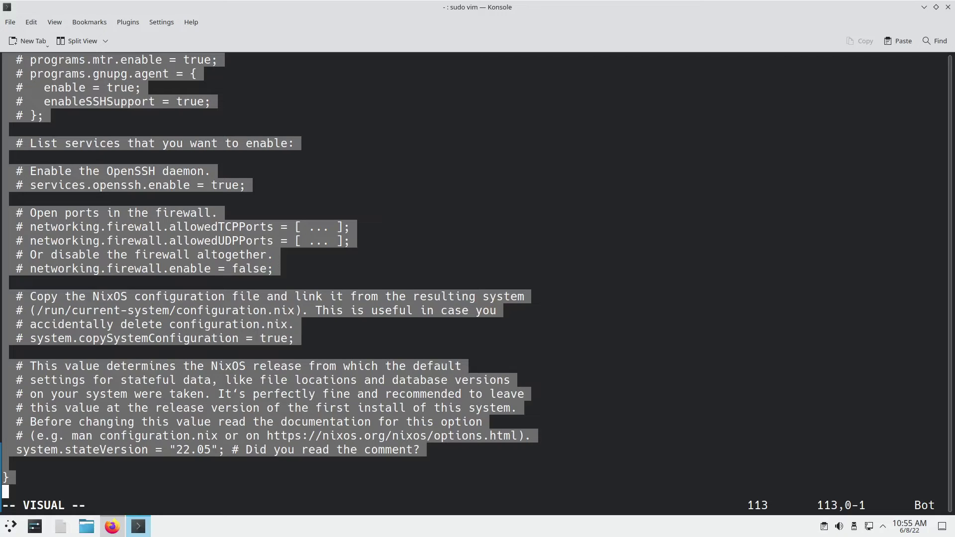
key("d")
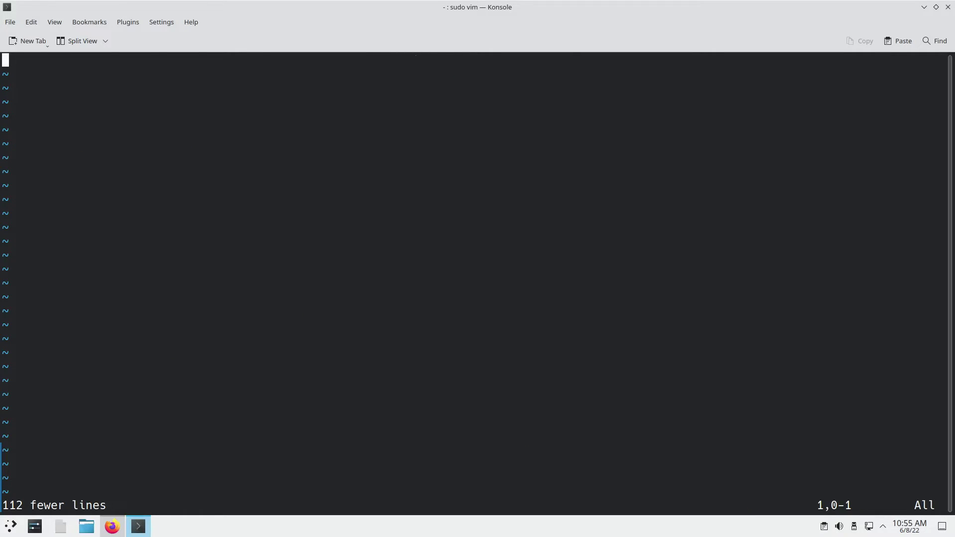
key("i")
key("ctrl+shift+v")
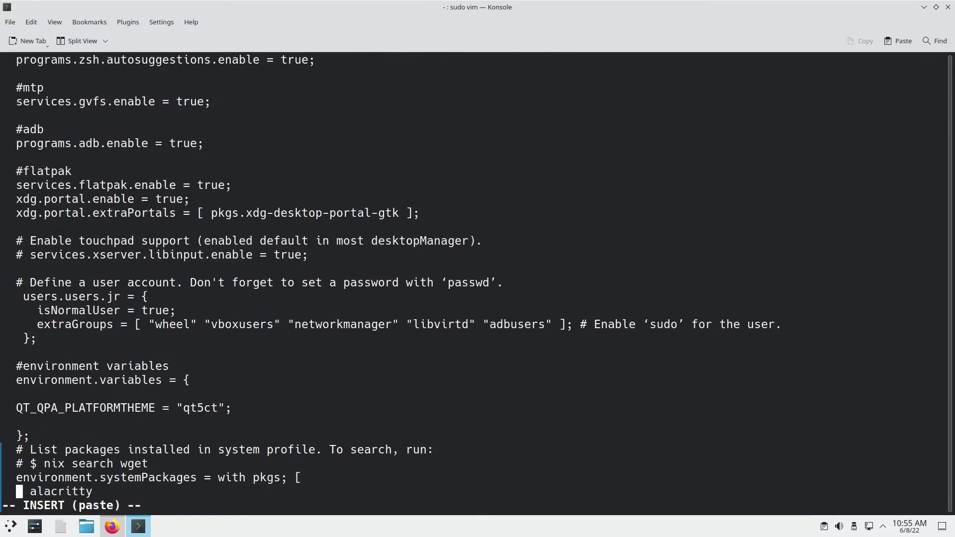
key("Escape")
Delete the ./hosts.nix import, leaving only ./hardware-configuration.nix in imports.
scroll(271, 359, "up", 18)
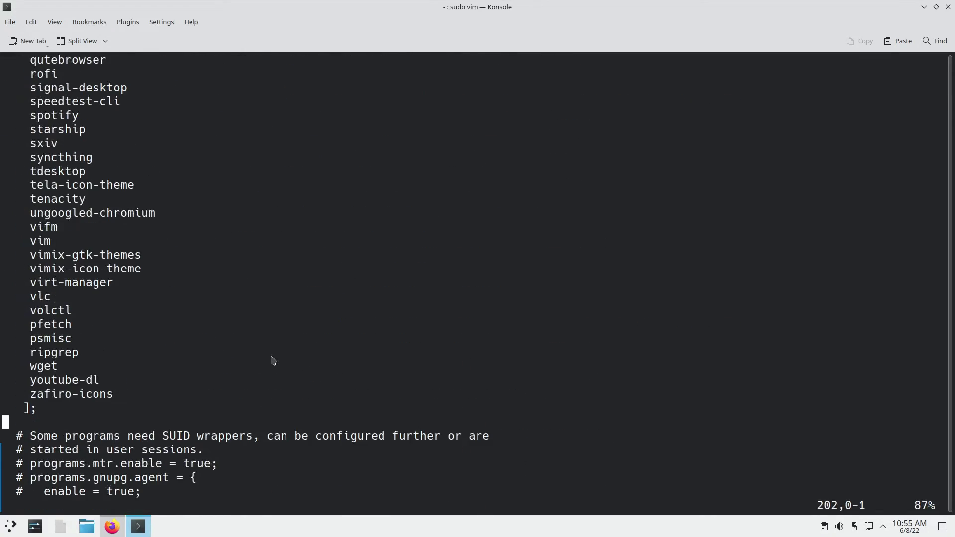
scroll(272, 360, "up", 20)
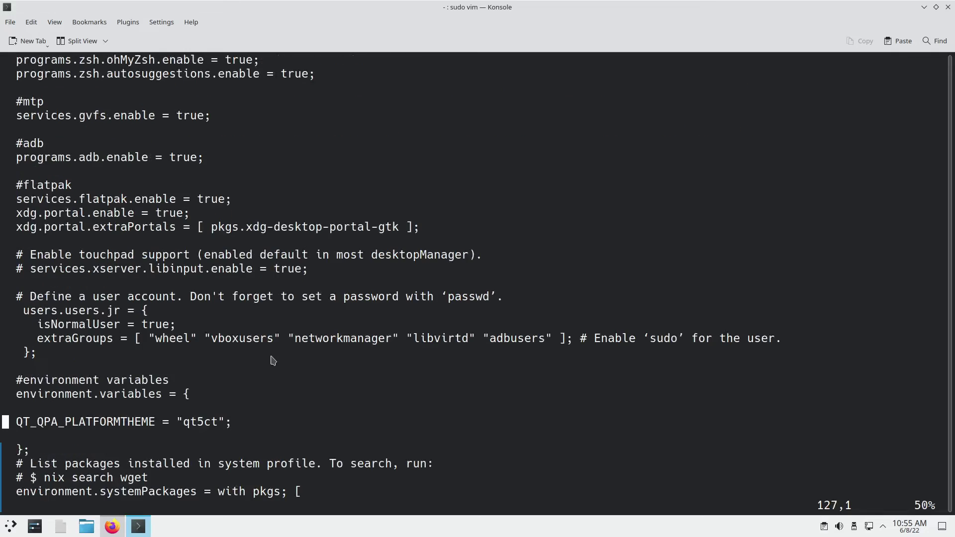
scroll(272, 360, "up", 12)
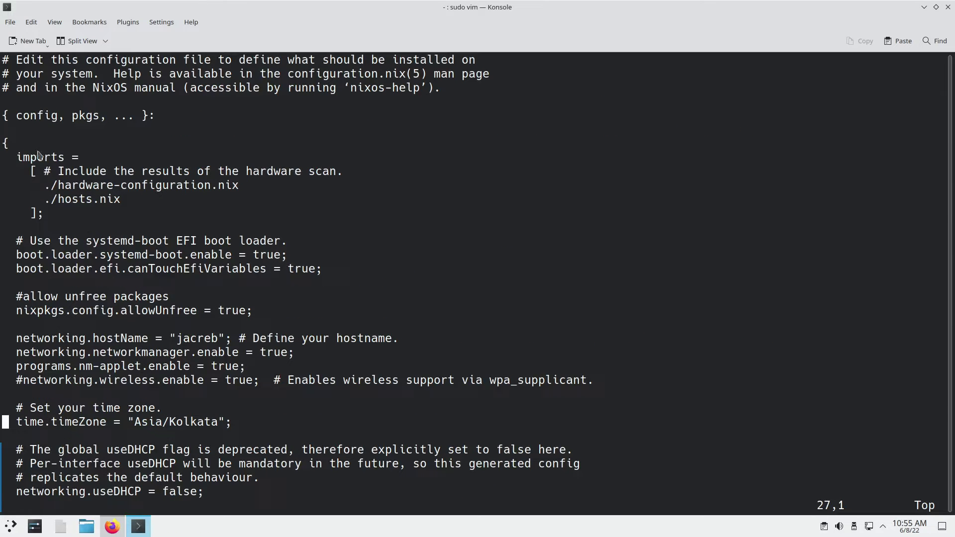
left_click_drag(60, 188, 246, 187)
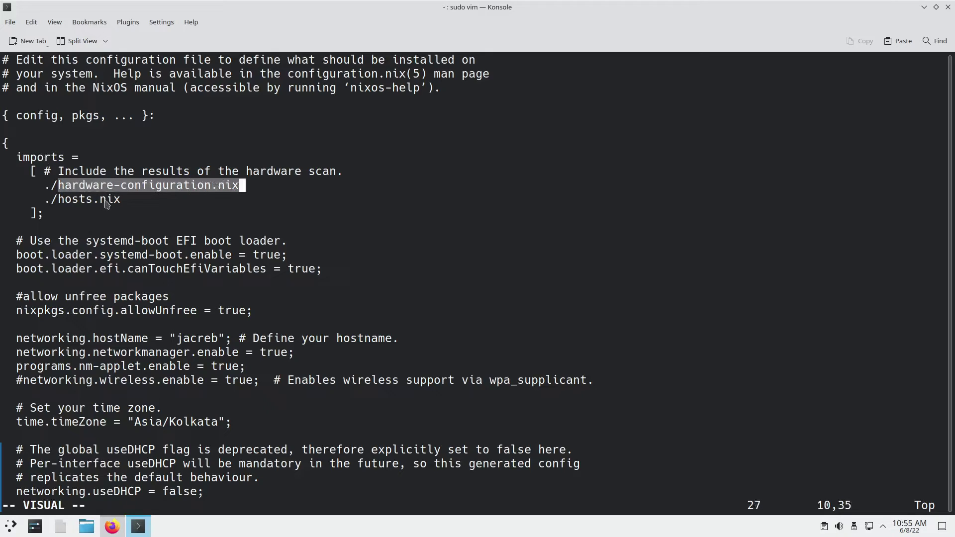
left_click_drag(40, 204, 124, 202)
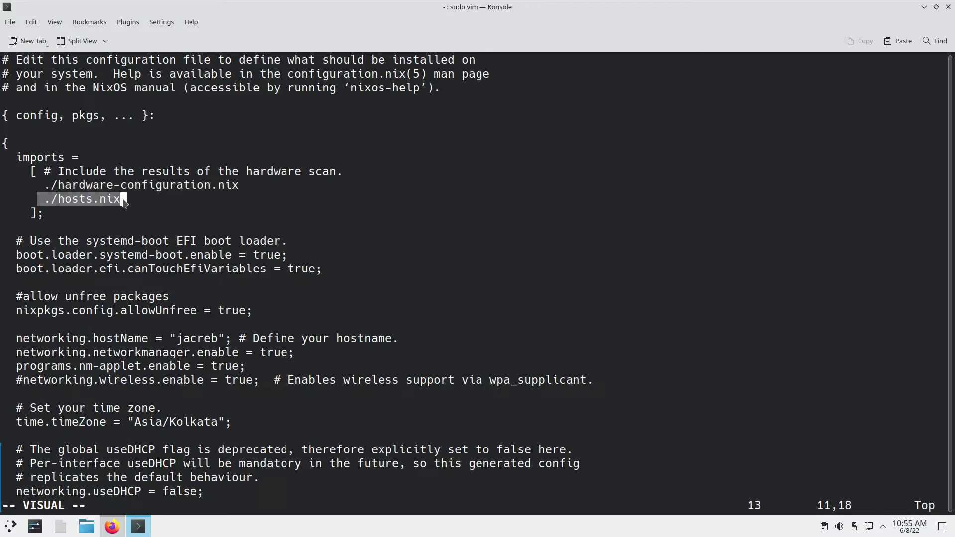
left_click(83, 204)
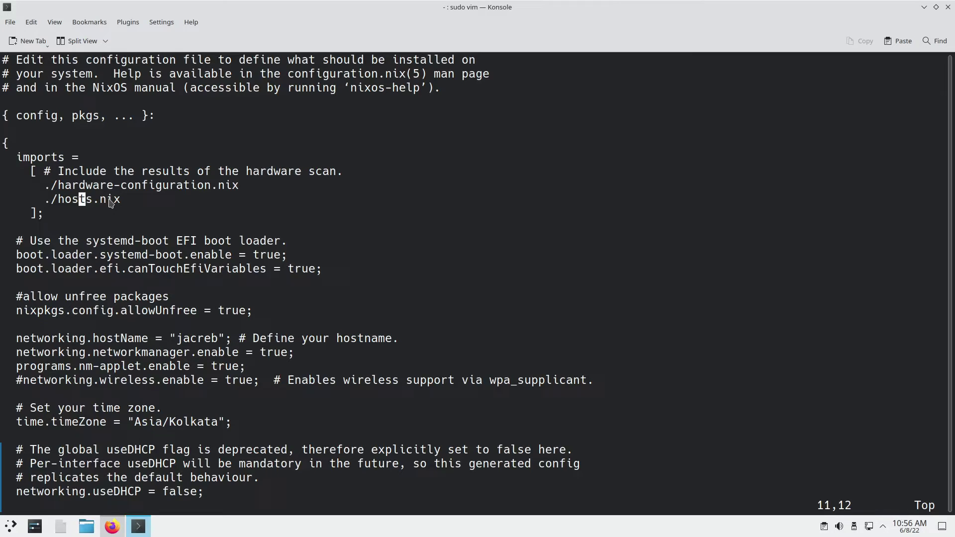
key("d")
key("d")
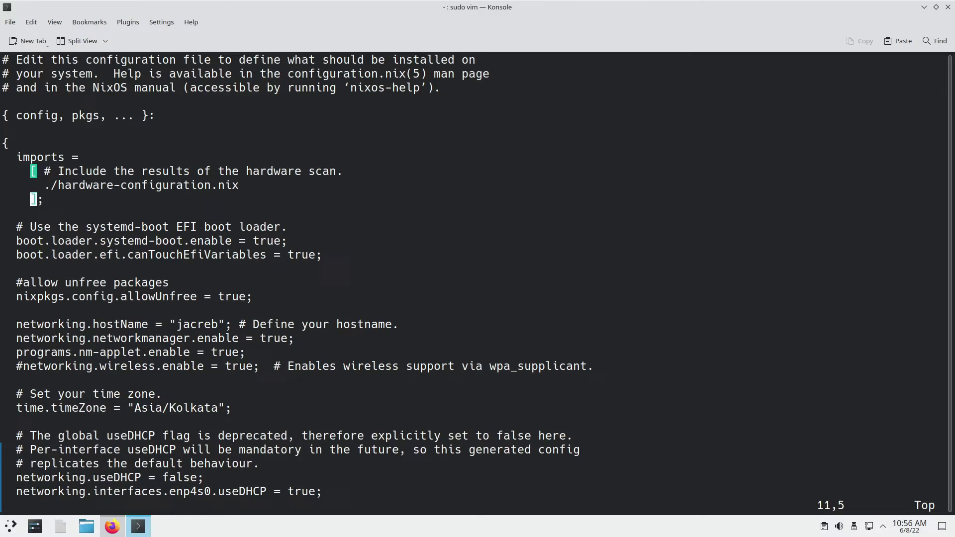
Look over the systemd-boot loader settings and move down to the allowUnfree line.
key("j")
key("j")
key("j")
left_click_drag(9, 239, 325, 257)
left_click(160, 269)
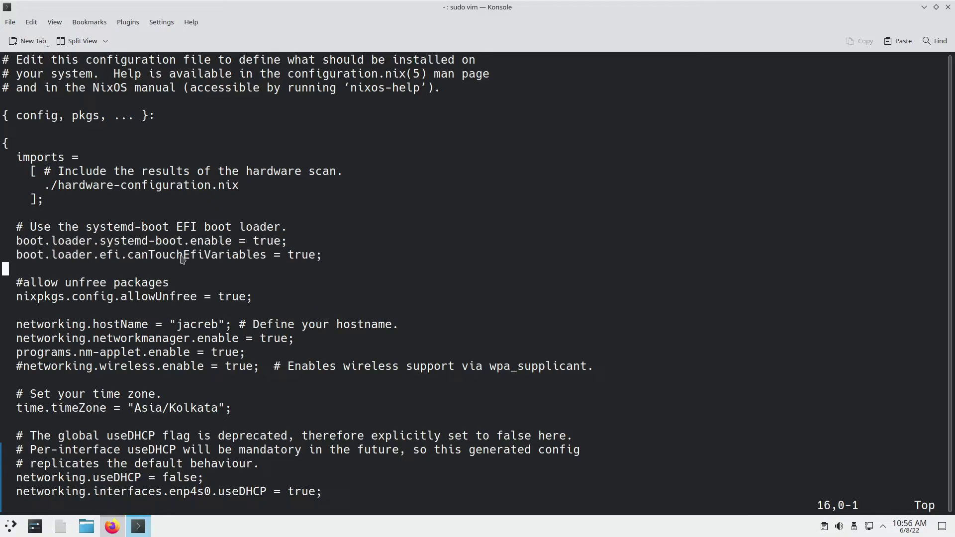
left_click(158, 282)
left_click(158, 297)
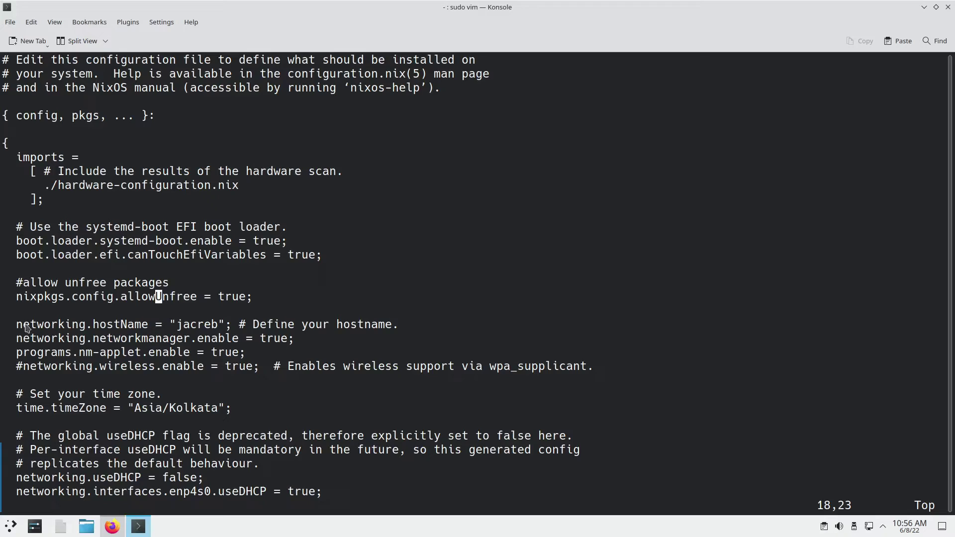
left_click_drag(12, 298, 250, 304)
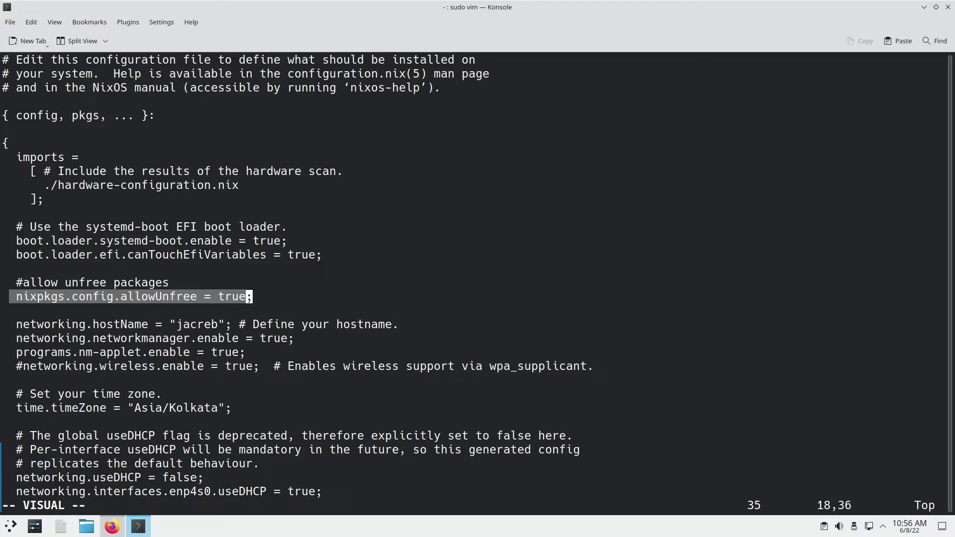
left_click(228, 298)
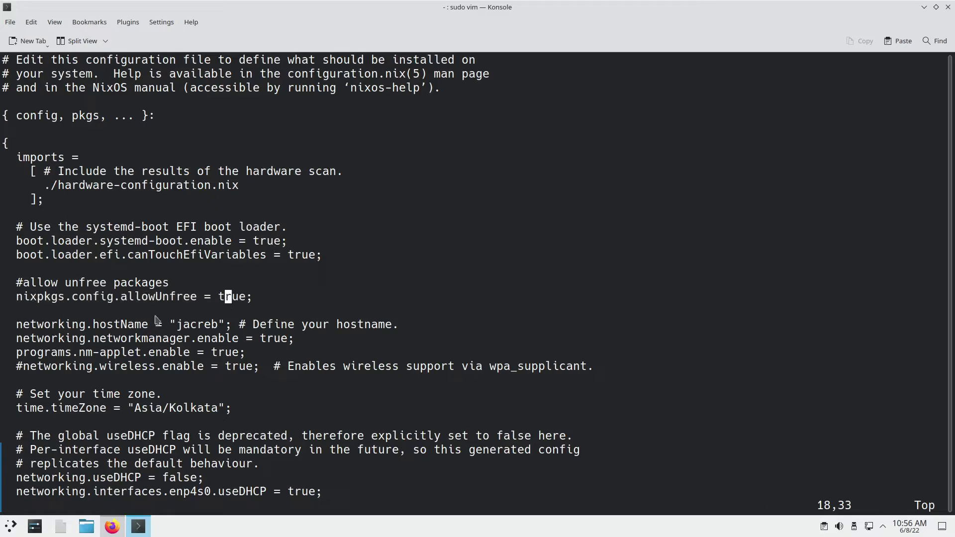
left_click_drag(10, 297, 250, 301)
left_click_drag(6, 328, 222, 325)
left_click_drag(24, 340, 284, 341)
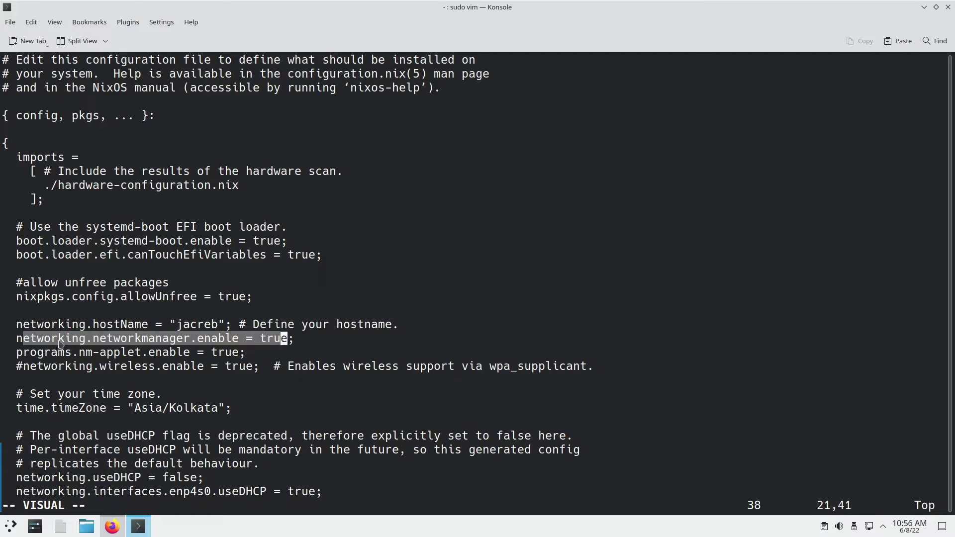
left_click_drag(18, 356, 238, 356)
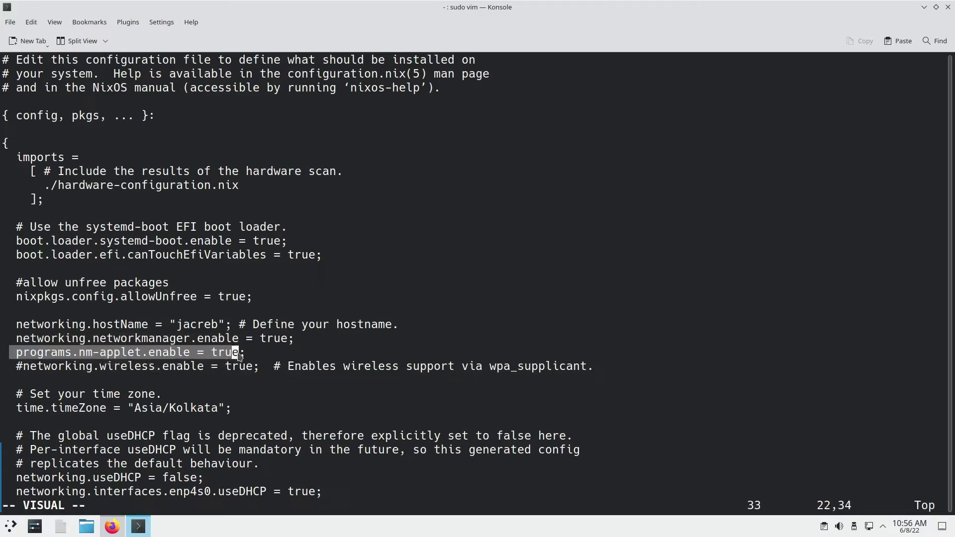
double_click(119, 354)
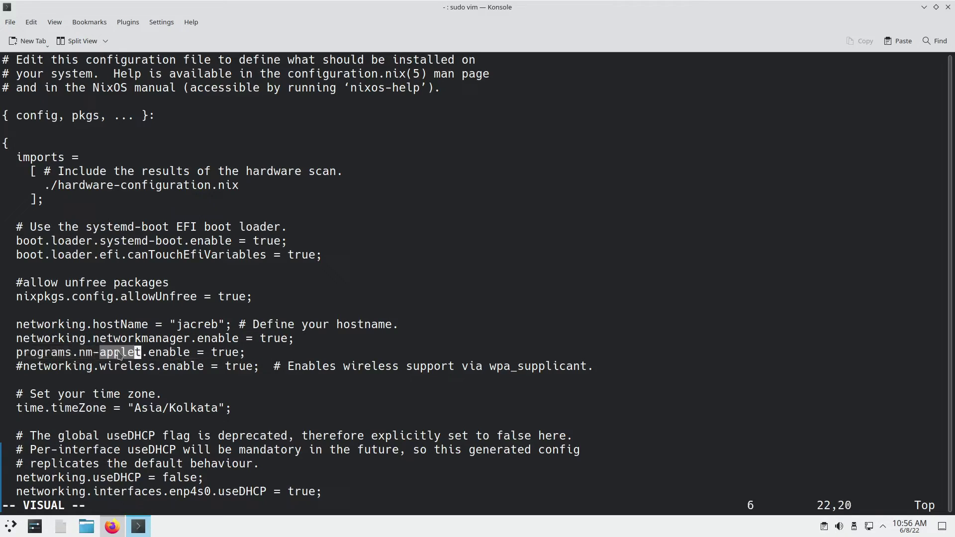
scroll(132, 423, "down", 2)
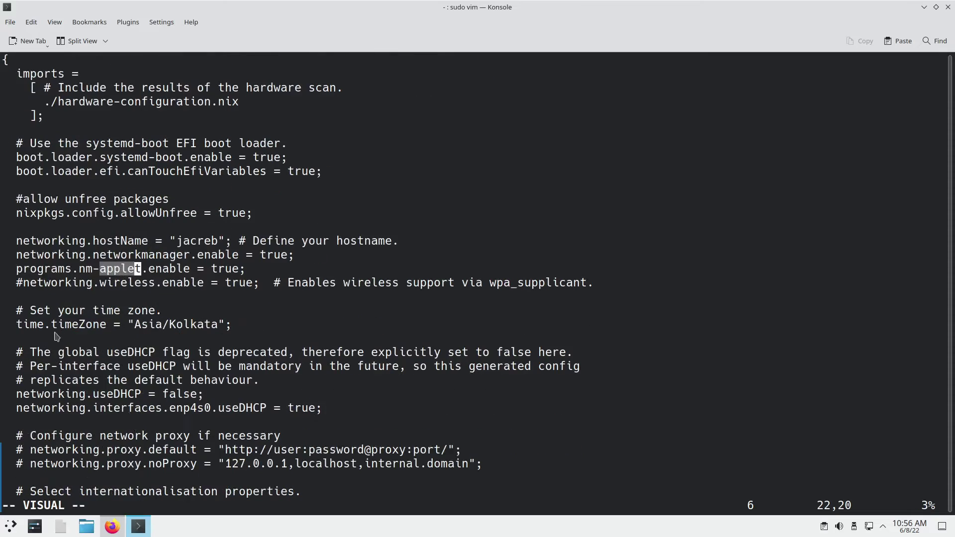
left_click(53, 328)
scroll(84, 381, "down", 2)
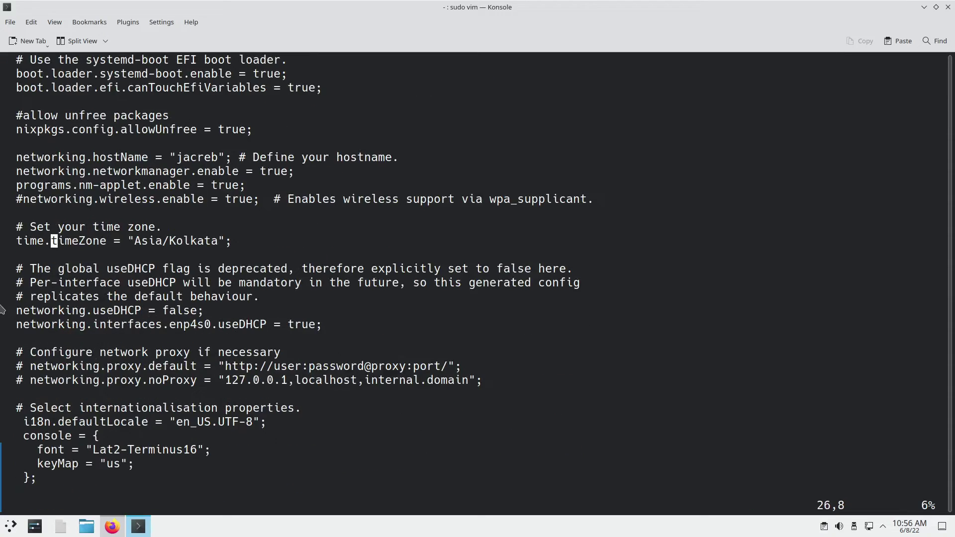
left_click(12, 311)
left_click_drag(57, 314, 320, 324)
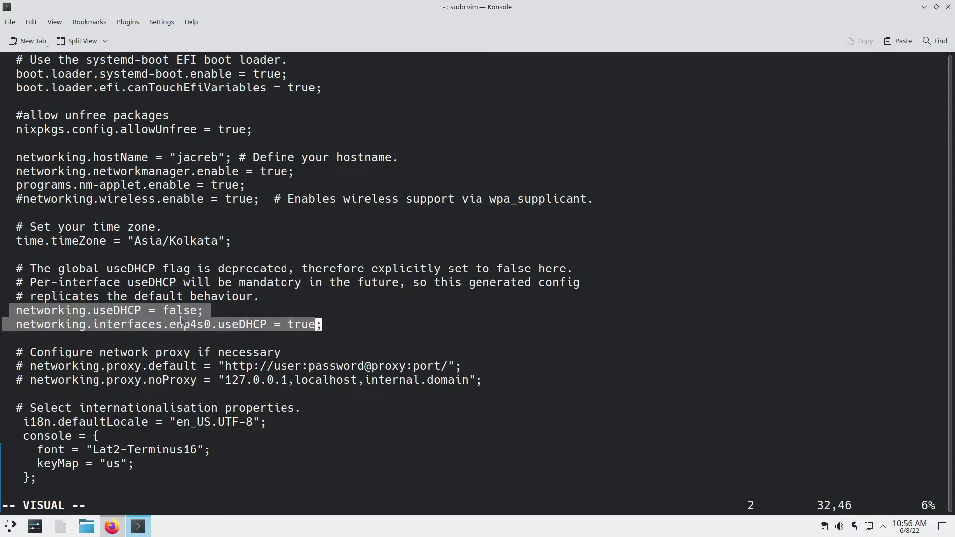
scroll(181, 321, "up", 1)
left_click_drag(26, 213, 229, 227)
scroll(173, 338, "down", 2)
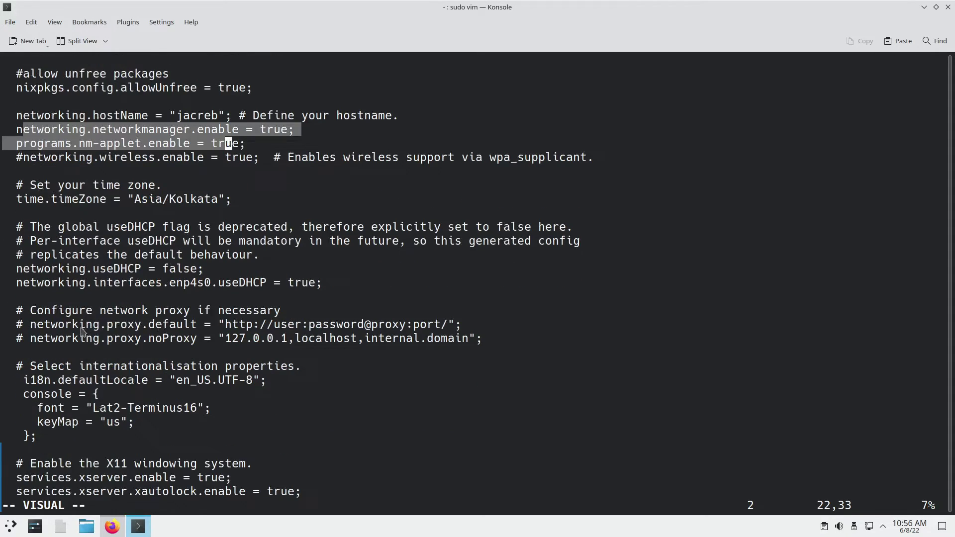
scroll(83, 332, "down", 2)
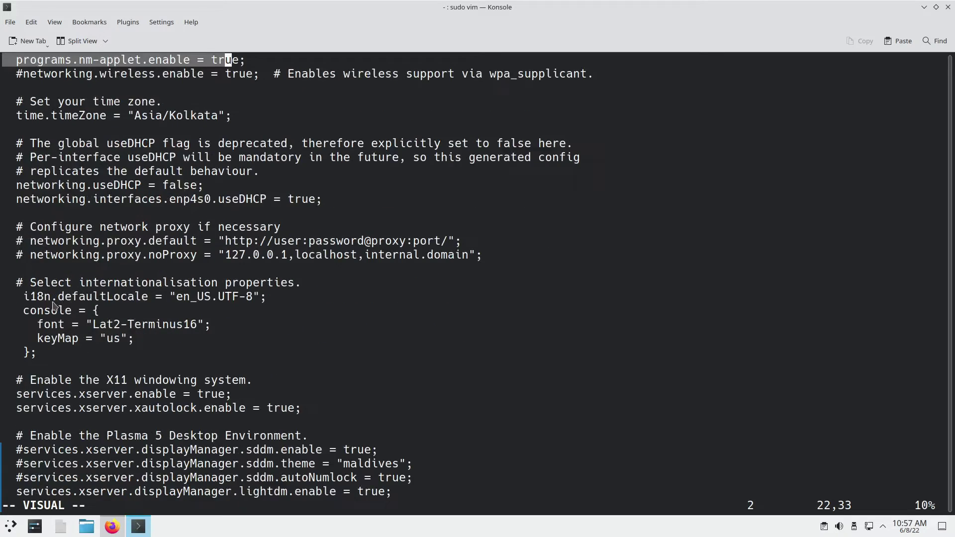
left_click_drag(27, 297, 167, 354)
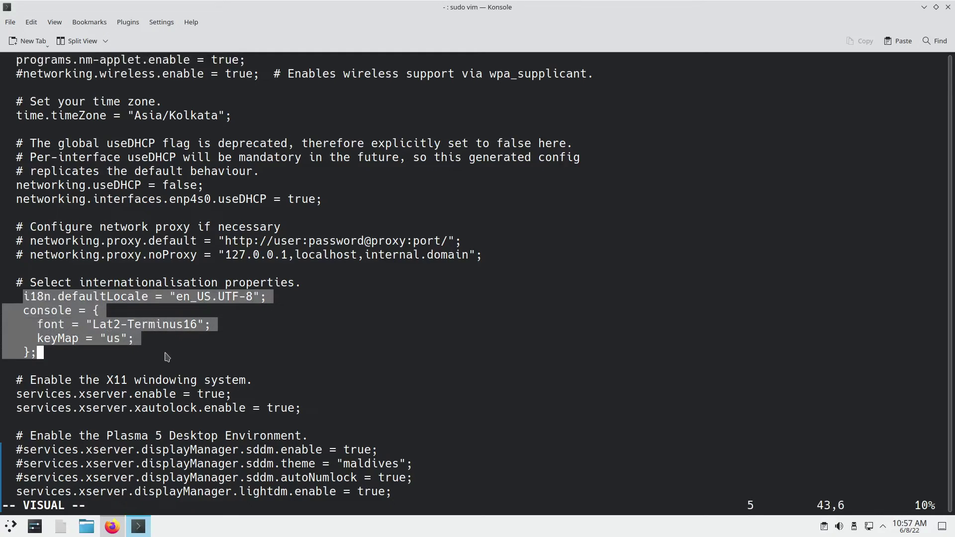
scroll(166, 356, "down", 2)
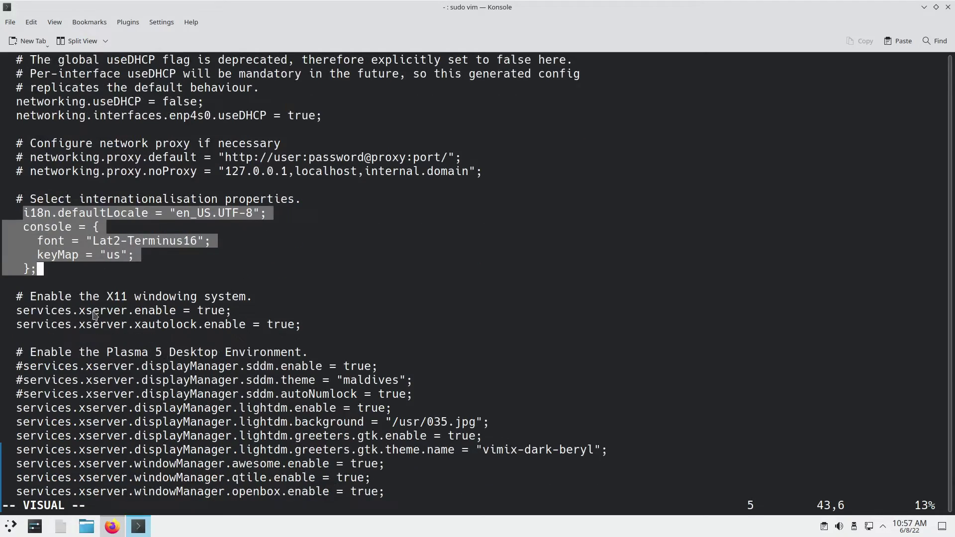
scroll(96, 316, "down", 2)
left_click(155, 172)
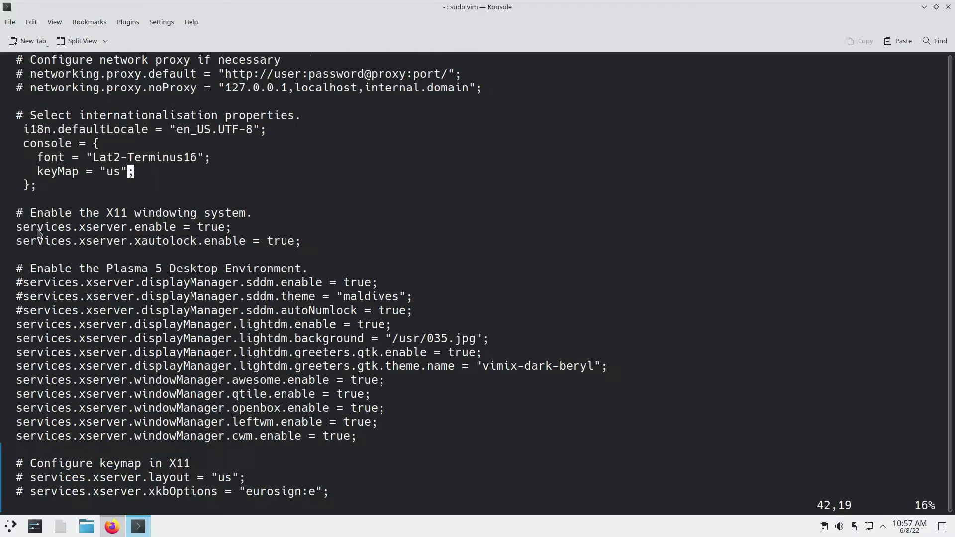
left_click_drag(20, 231, 227, 229)
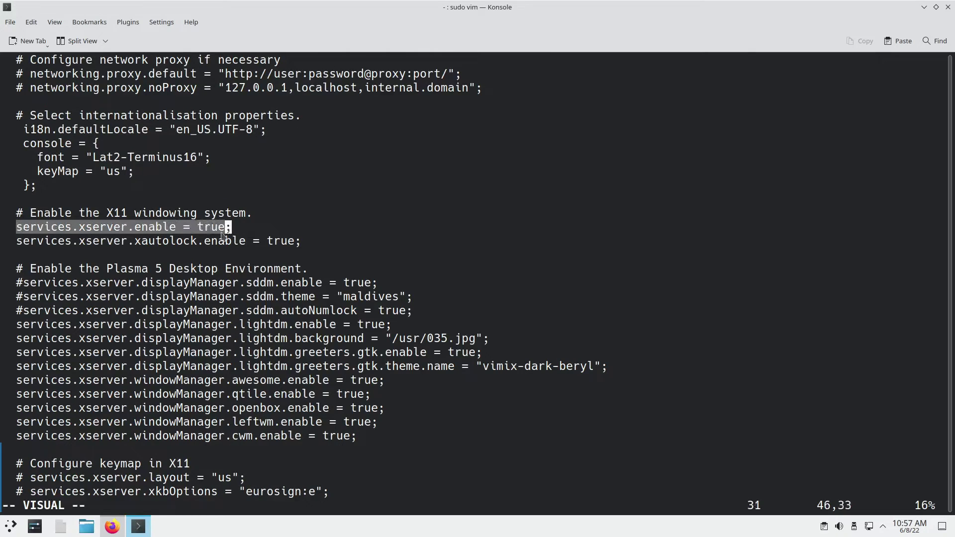
left_click_drag(20, 242, 298, 243)
left_click_drag(131, 242, 193, 242)
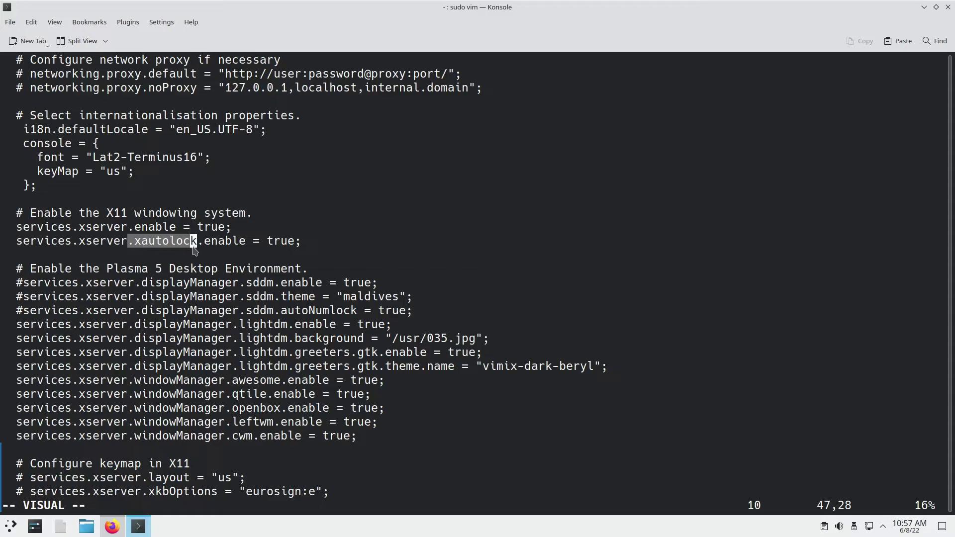
scroll(89, 281, "down", 1)
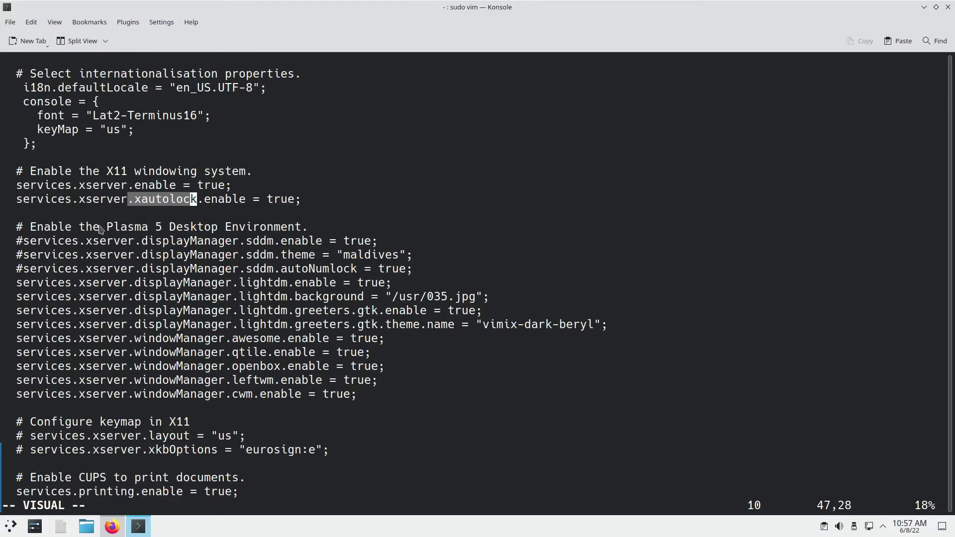
Delete 'Plasma 5' from the desktop environment comment.
left_click_drag(101, 227, 113, 233)
key("Escape")
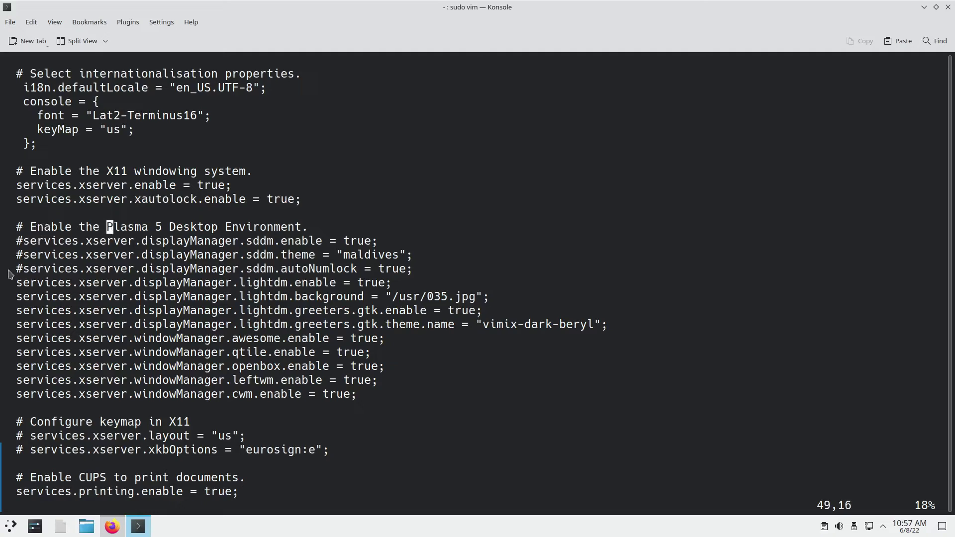
key("x")
key("x")
key("x")
key("x")
key("x")
key("x")
key("x")
key("x")
key("x")
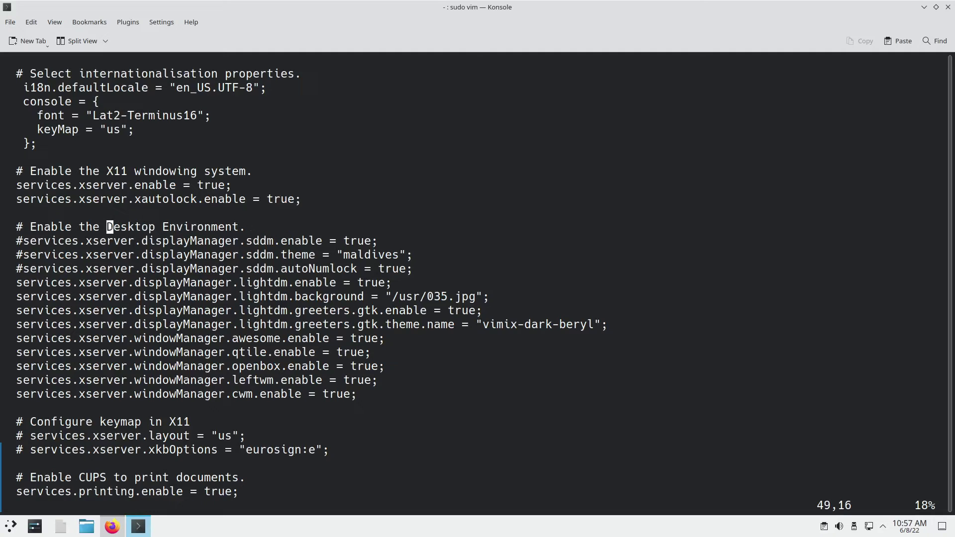
left_click(26, 243)
Highlight the awesome, qtile, openbox, leftwm and cwm window manager entries.
triple_click(257, 340)
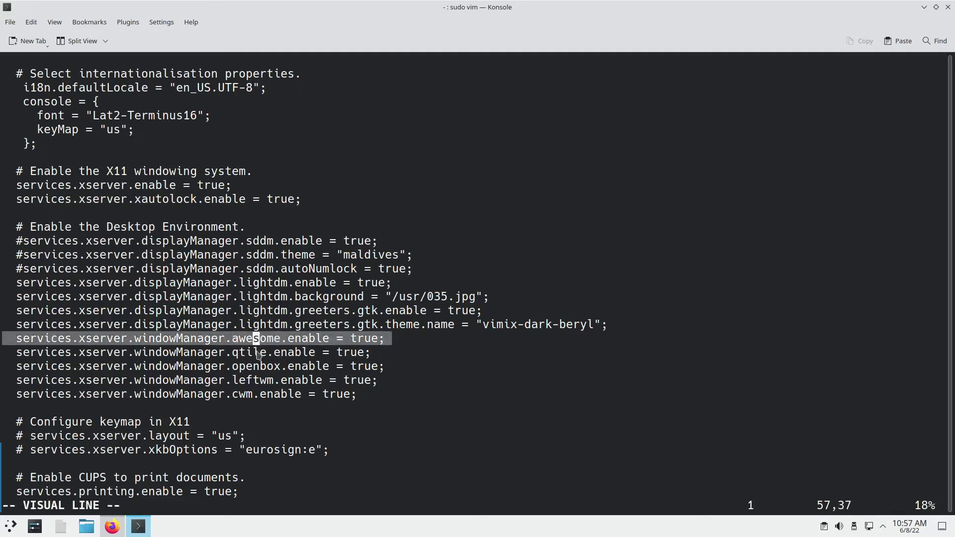
double_click(252, 355)
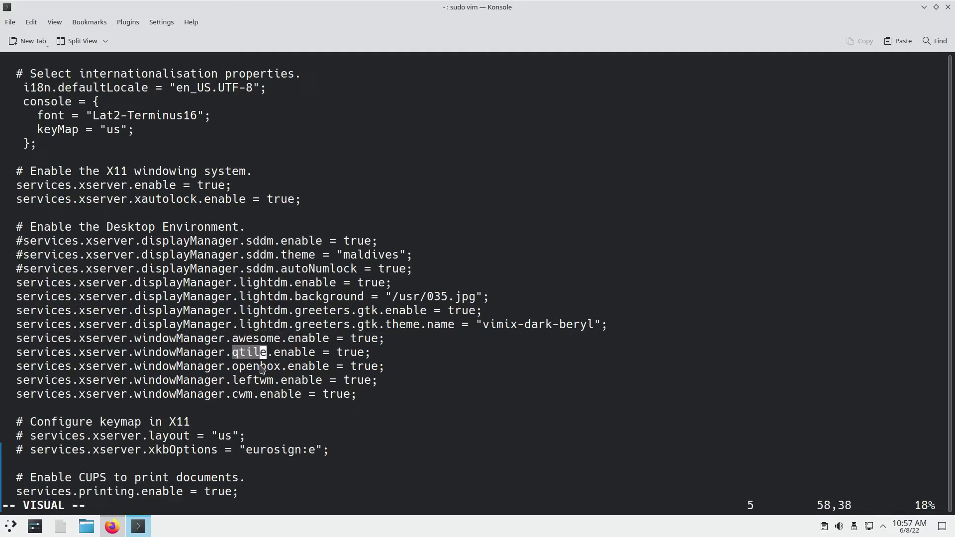
double_click(258, 371)
double_click(251, 380)
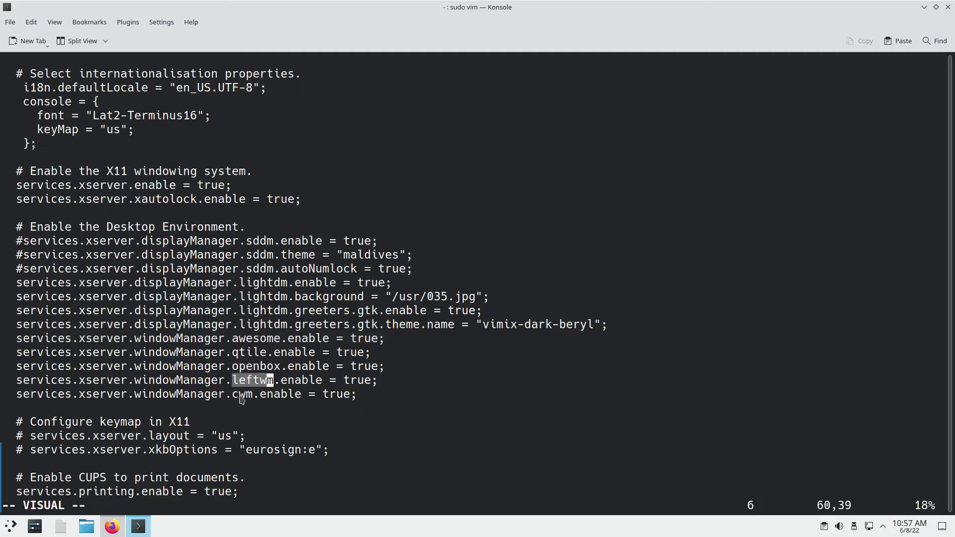
double_click(242, 394)
left_click_drag(234, 338, 264, 395)
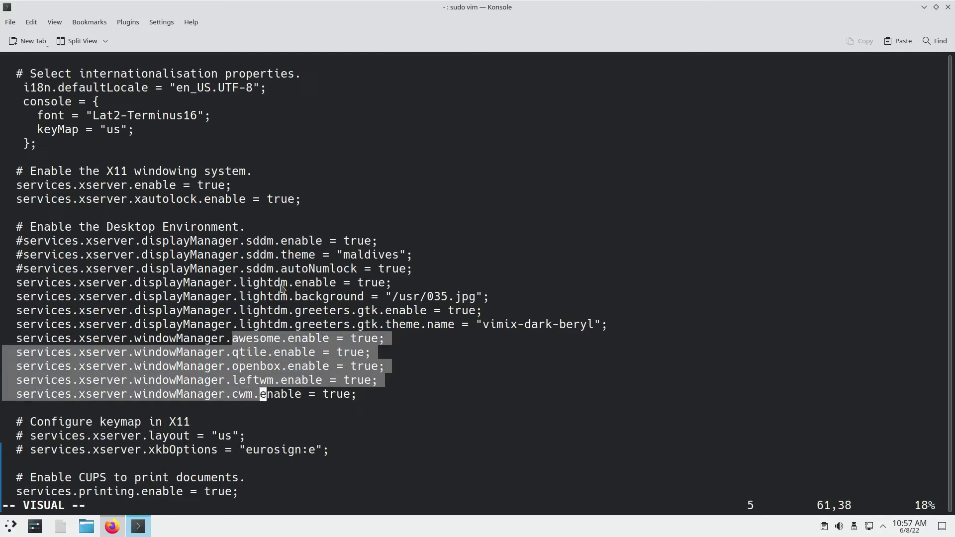
left_click(53, 242)
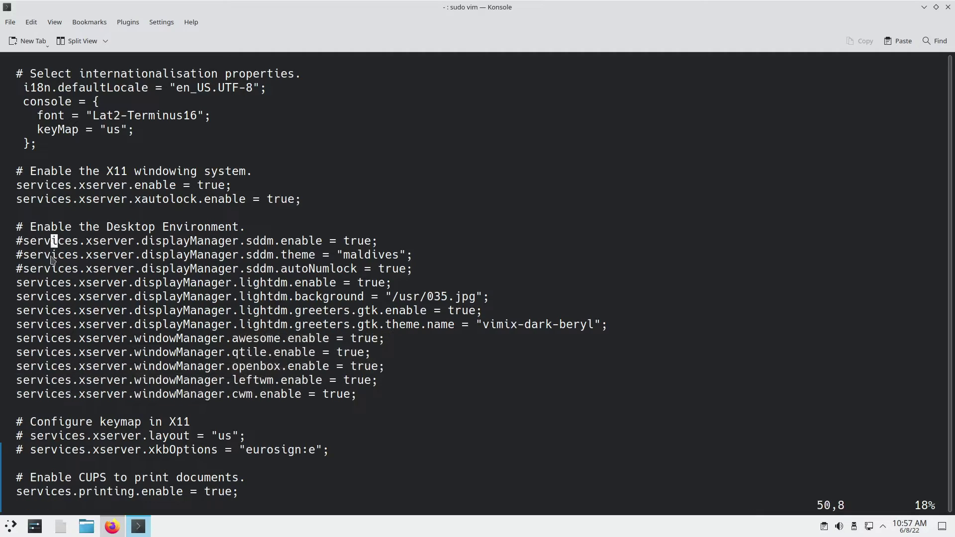
Highlight the commented sddm lines and the block of lightdm settings.
left_click(252, 243)
double_click(252, 243)
left_click(264, 282)
double_click(264, 281)
left_click_drag(20, 240, 20, 322)
left_click(18, 245)
left_click(21, 285)
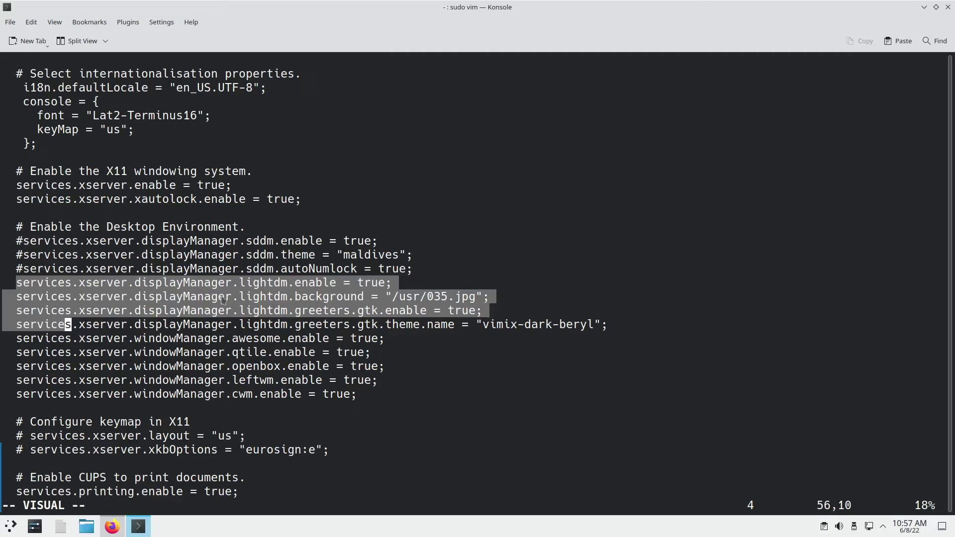
left_click(26, 285)
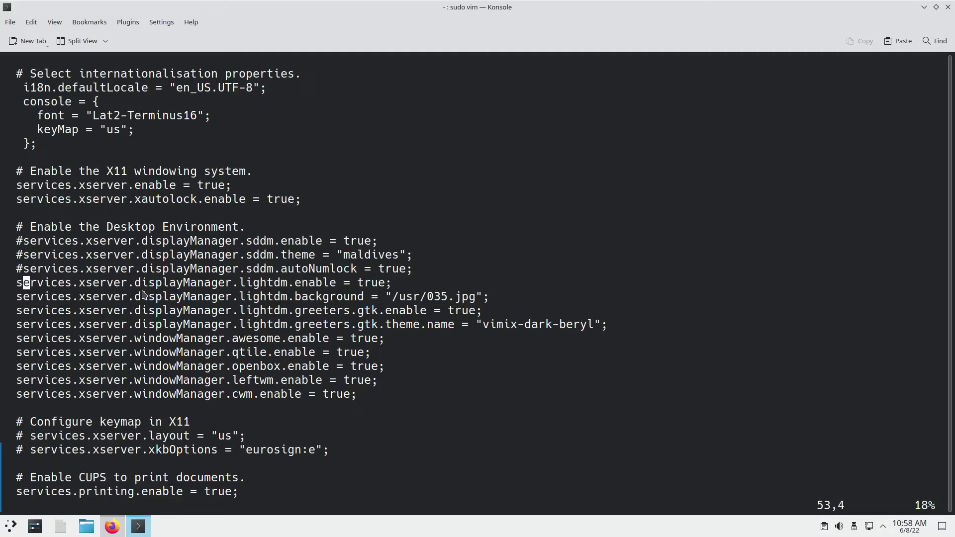
left_click_drag(18, 240, 18, 269)
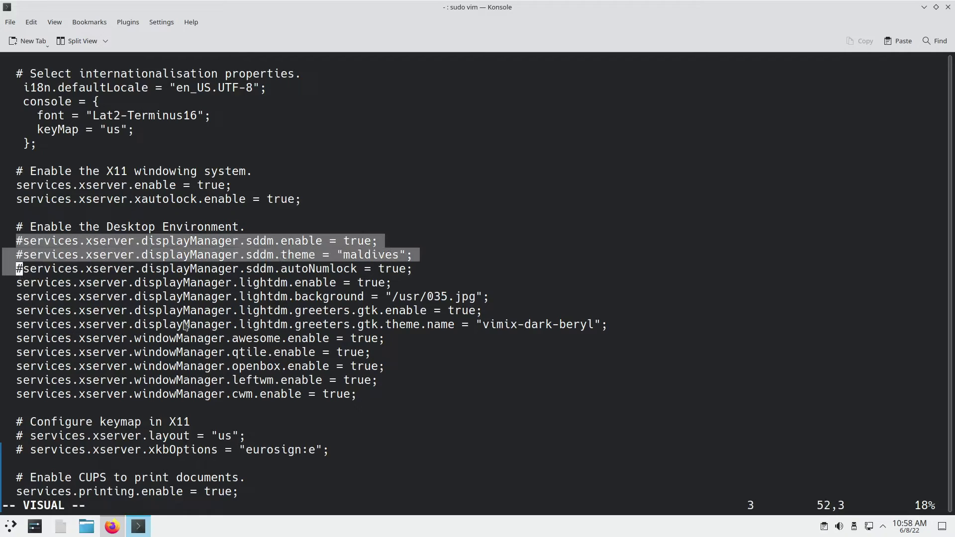
left_click(178, 326)
scroll(301, 353, "down", 4)
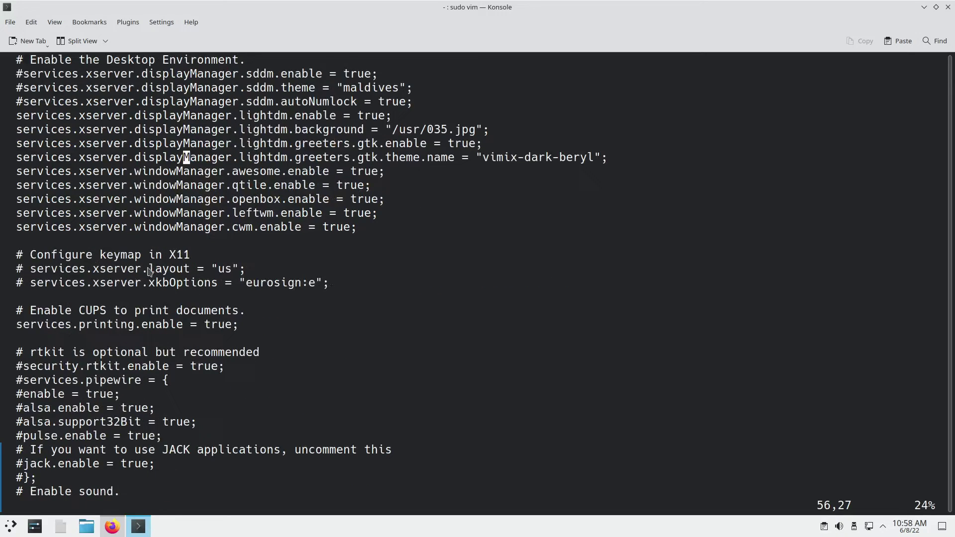
left_click_drag(24, 246, 329, 283)
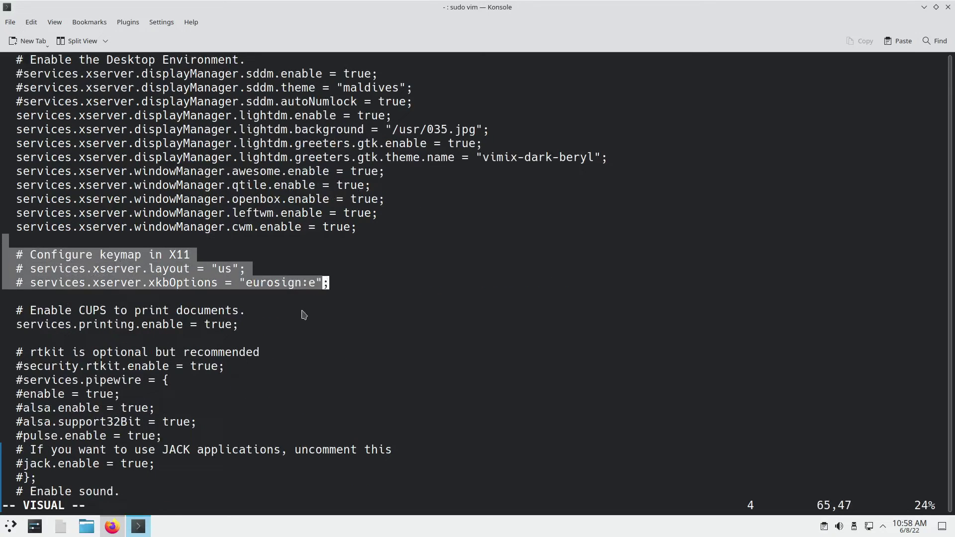
left_click(303, 314)
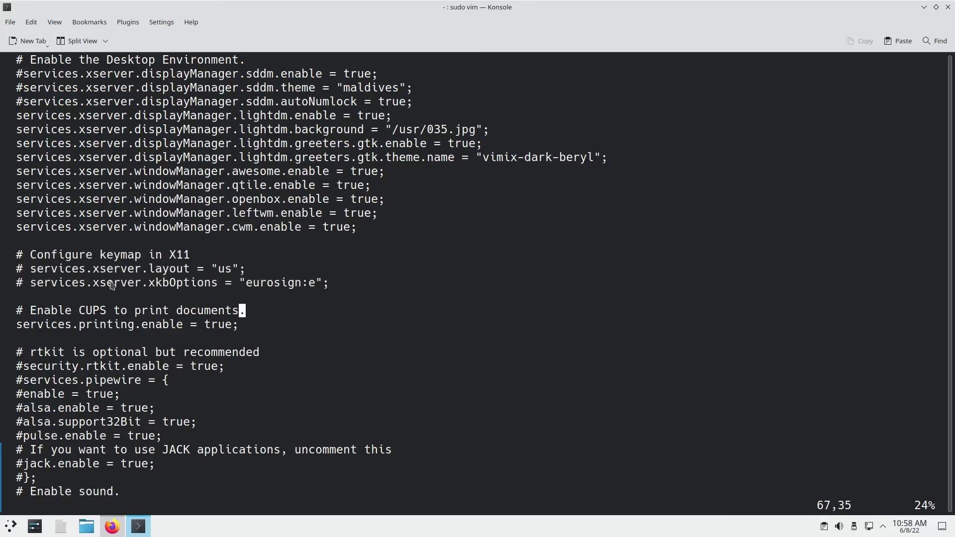
scroll(296, 318, "down", 2)
left_click(47, 241)
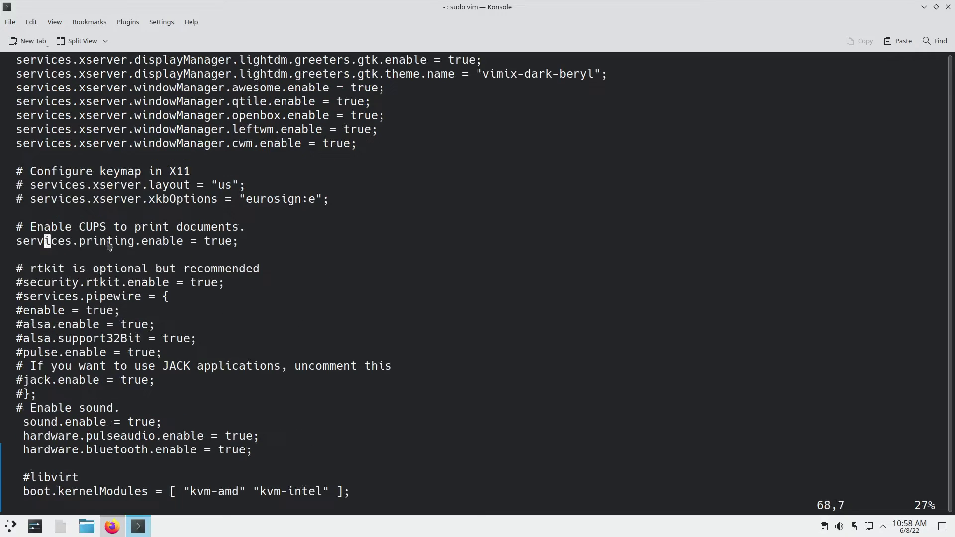
scroll(159, 318, "down", 2)
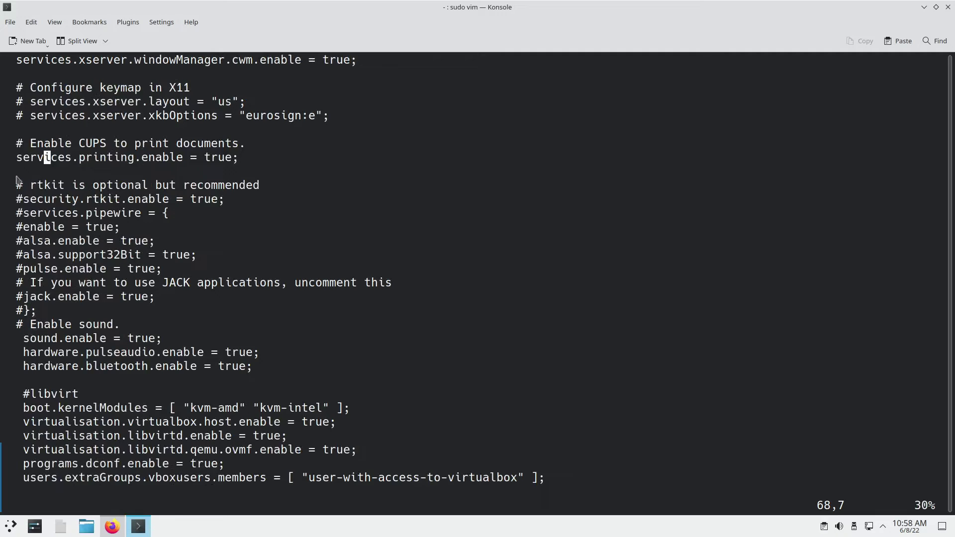
left_click_drag(20, 171, 192, 299)
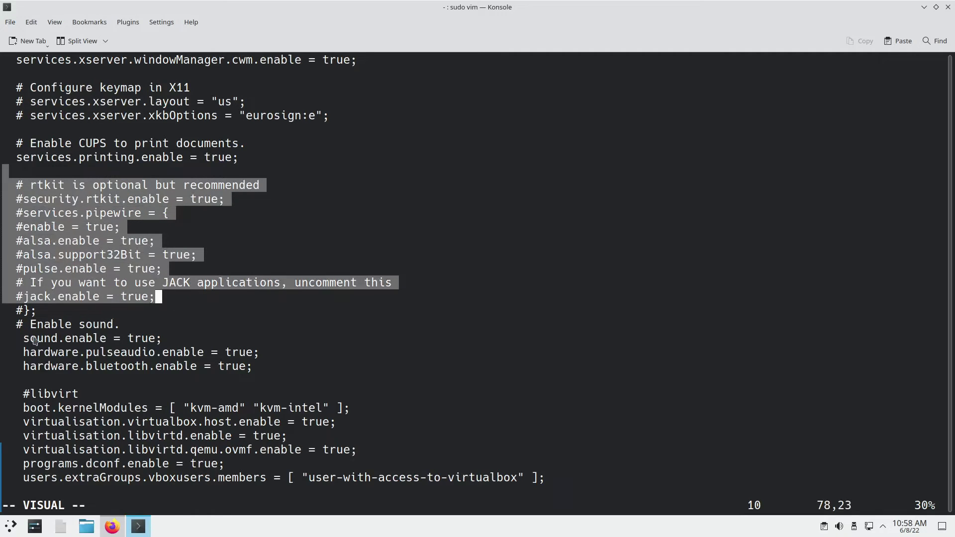
left_click_drag(20, 338, 245, 380)
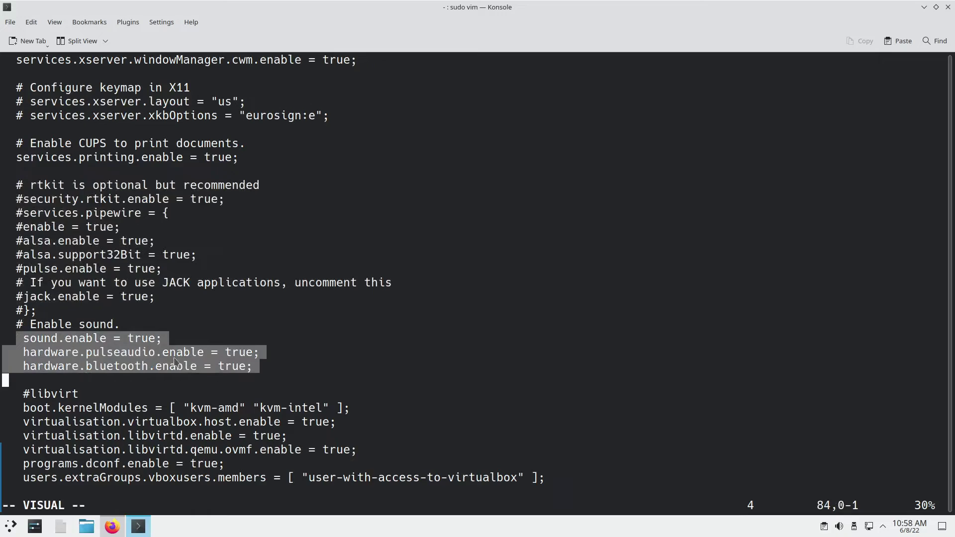
left_click_drag(19, 185, 158, 297)
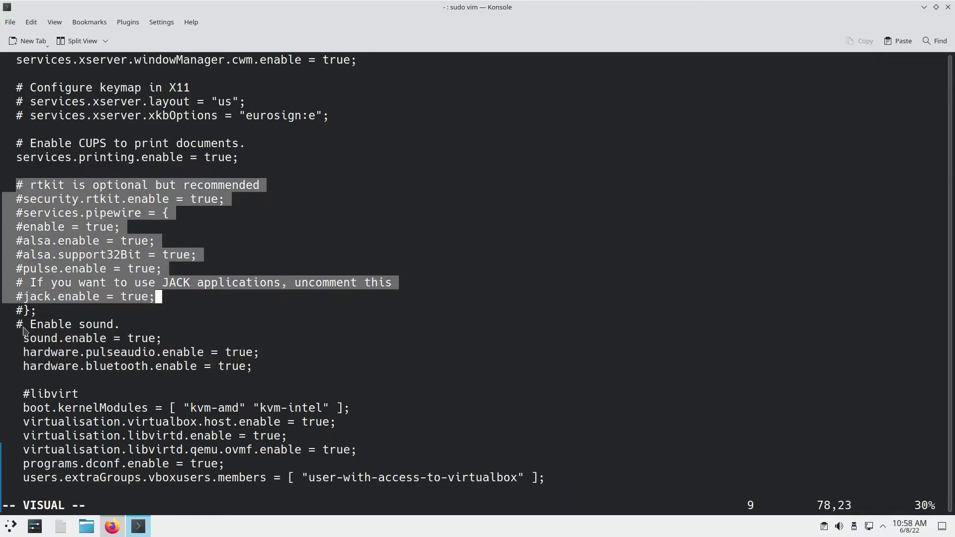
left_click_drag(24, 340, 25, 367)
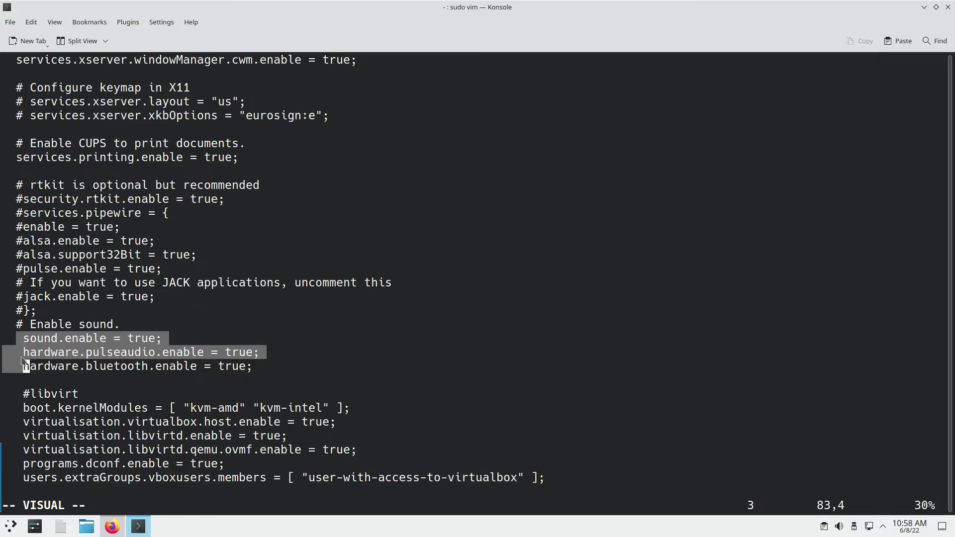
left_click_drag(20, 200, 108, 315)
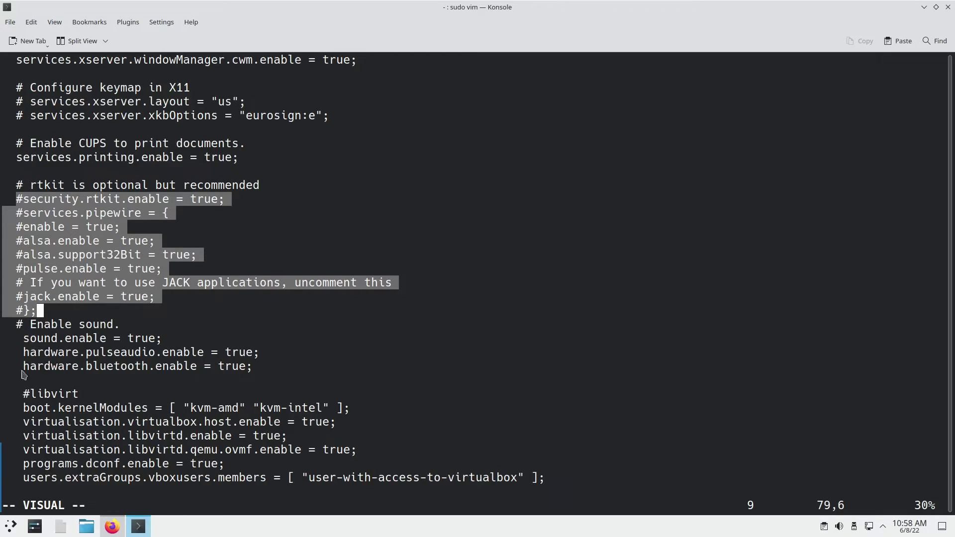
left_click(217, 371)
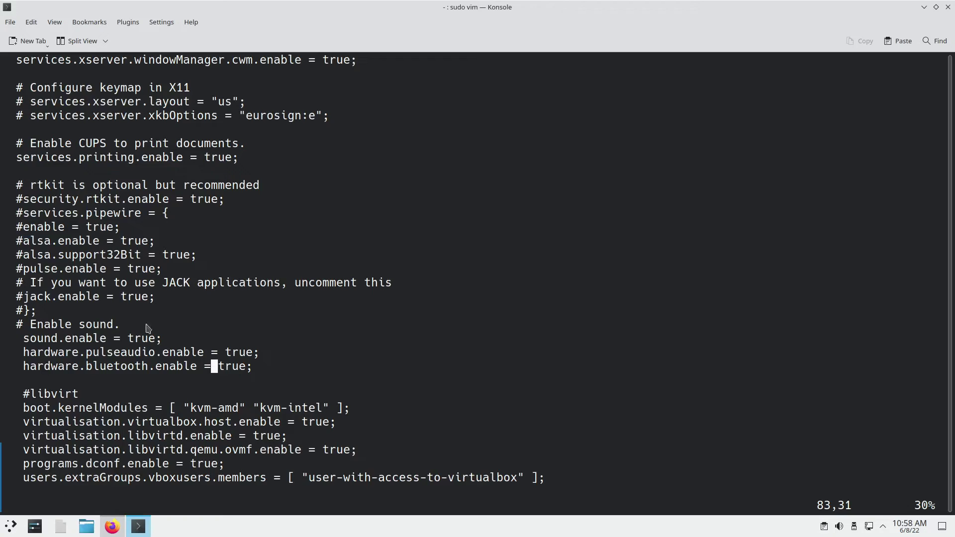
scroll(148, 328, "down", 3)
left_click_drag(25, 282, 544, 356)
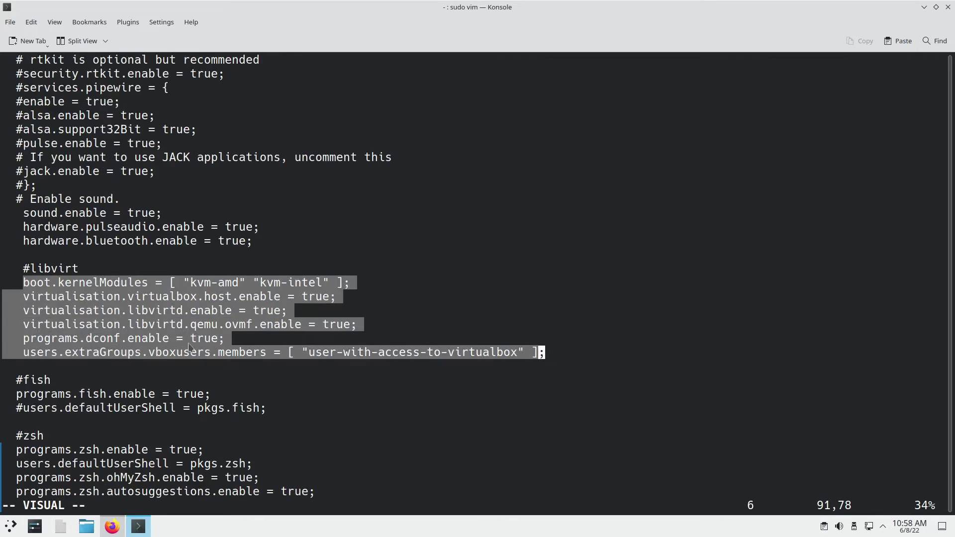
Comment out the VirtualBox and boot.kernelModules lines with #.
left_click(152, 323)
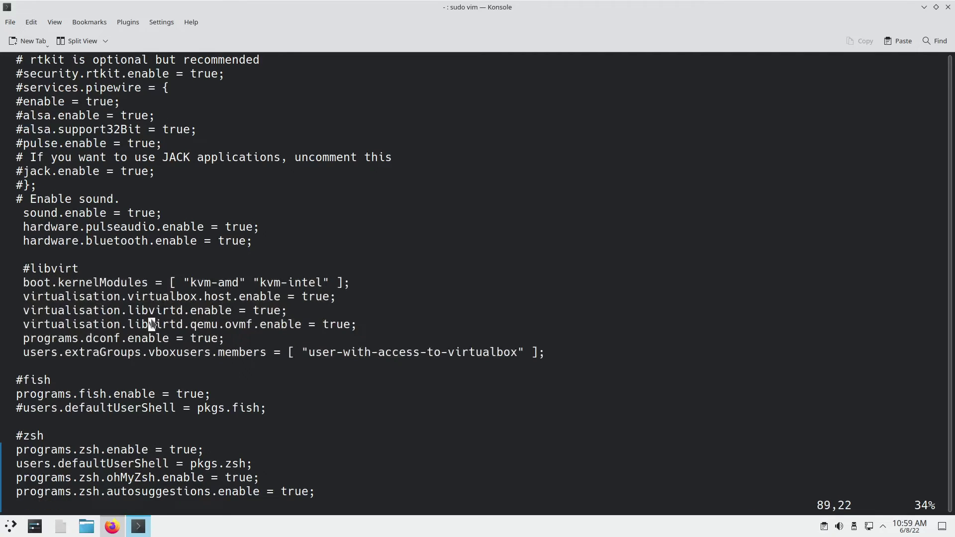
left_click(26, 283)
key("j")
key("i")
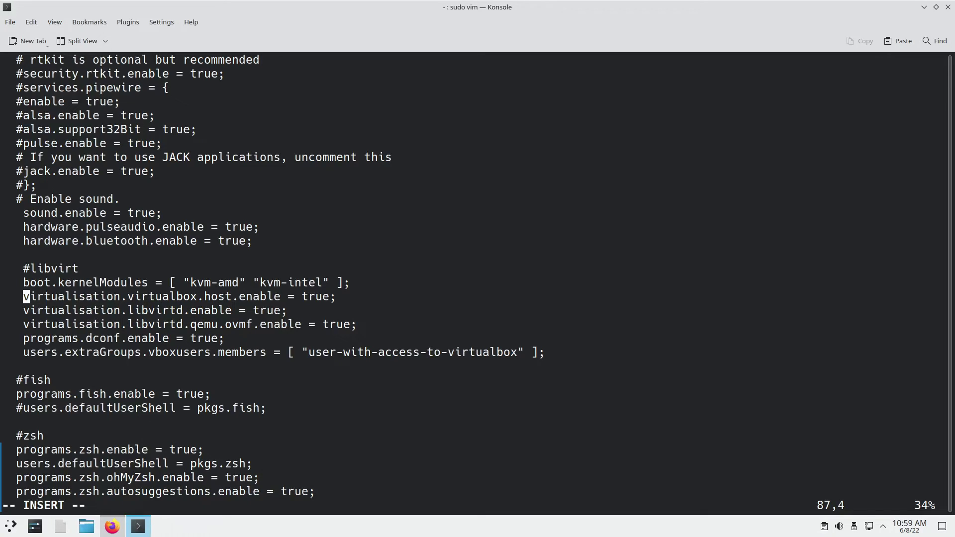
type("#")
key("Down")
key("Left")
key("Up")
key("Up")
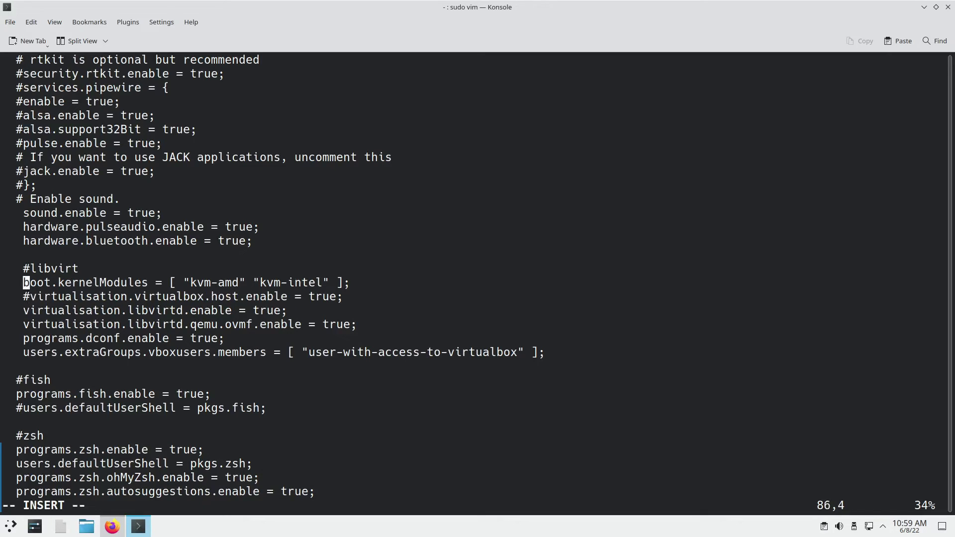
type("#")
Comment out the libvirtd, qemu ovmf, programs.dconf and vboxusers group lines.
key("Down")
key("Down")
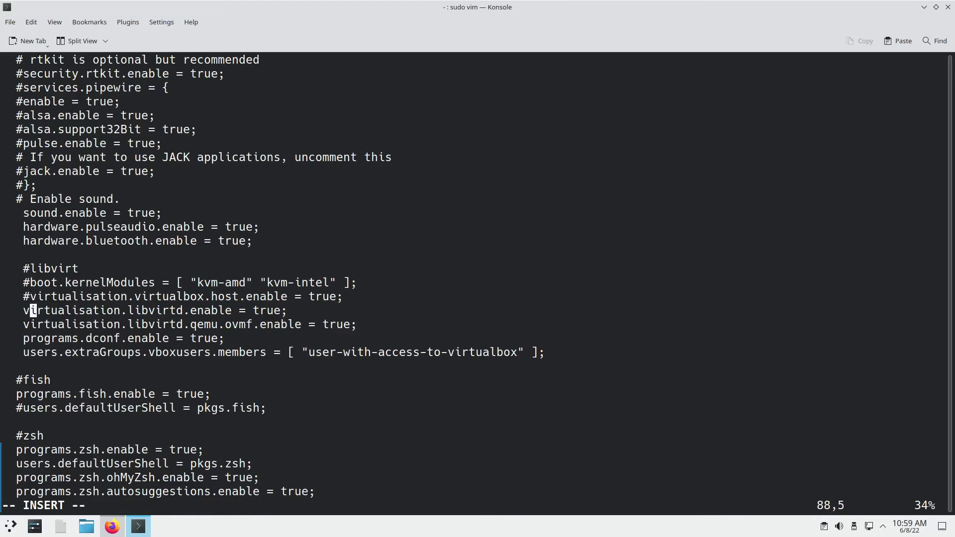
key("Left")
type("#")
key("Down")
key("Left")
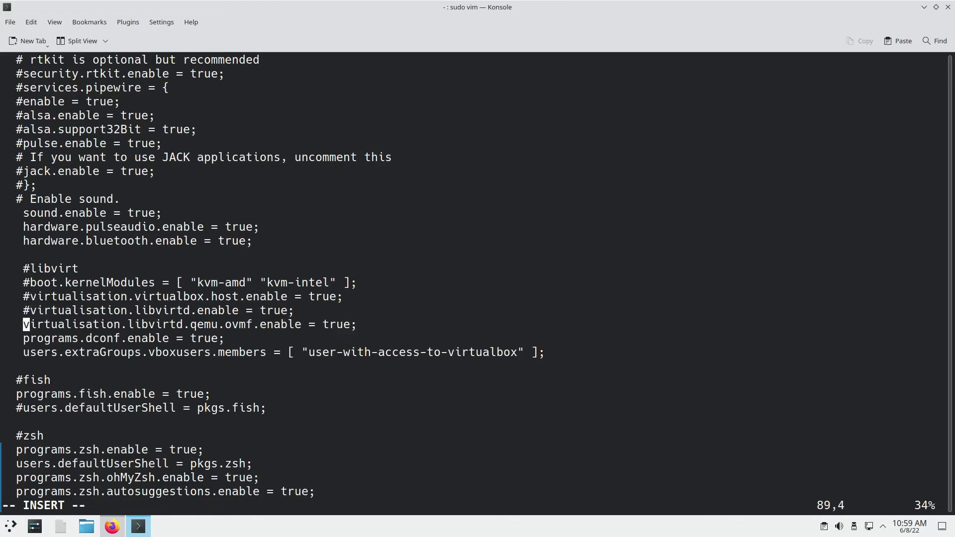
type("#")
key("Down")
key("Left")
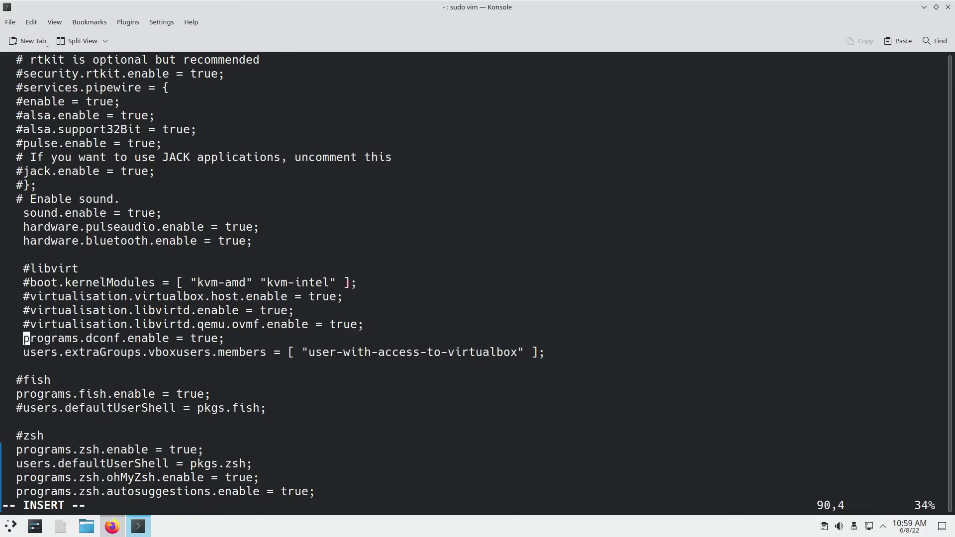
type("#")
key("Down")
key("Left")
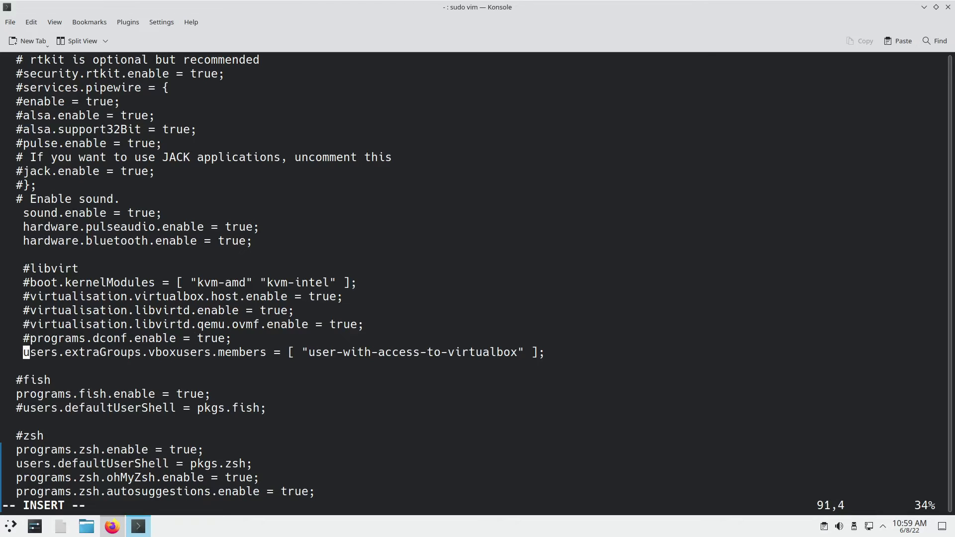
type("#")
scroll(38, 314, "down", 3)
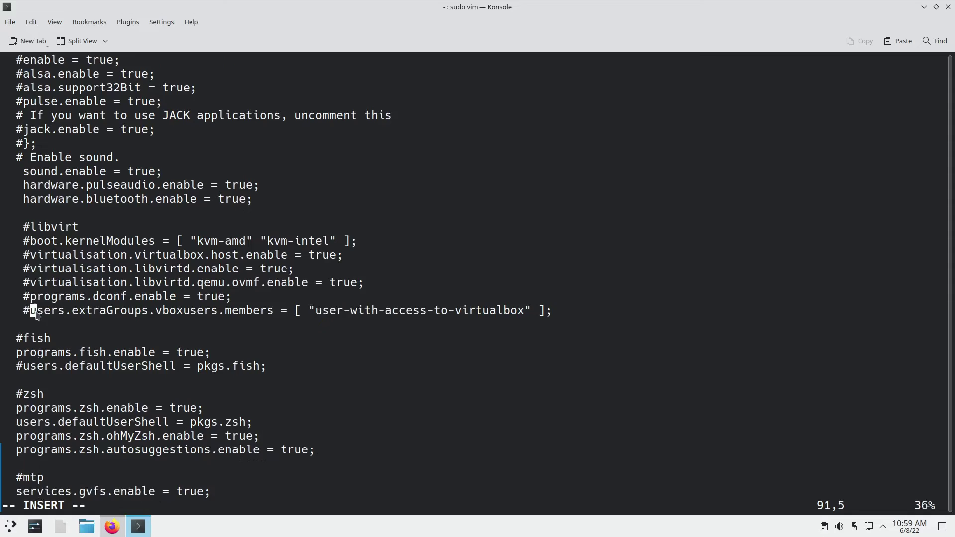
Uncomment the users.defaultUserShell = pkgs.fish line.
left_click_drag(20, 262, 320, 366)
left_click(23, 257)
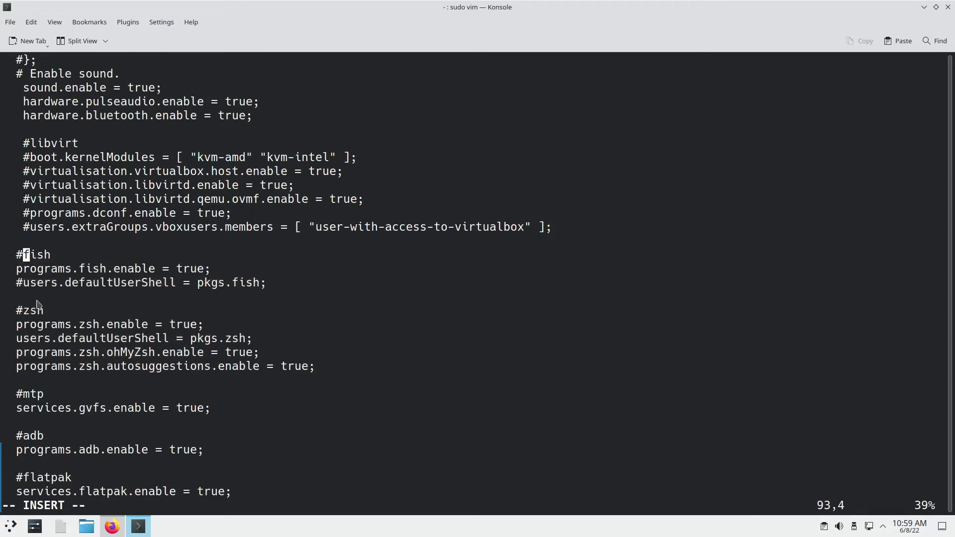
left_click(33, 311)
left_click_drag(26, 269, 207, 266)
left_click(20, 283)
key("Delete")
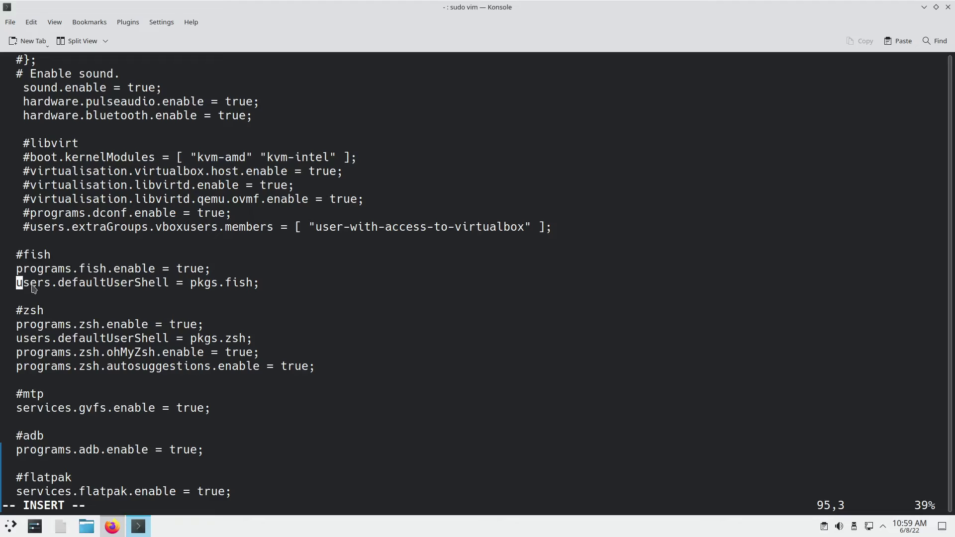
Add # before the users.defaultUserShell = pkgs.zsh line.
left_click_drag(59, 283, 160, 286)
left_click(55, 340)
left_click(20, 340)
left_click_drag(23, 339, 242, 343)
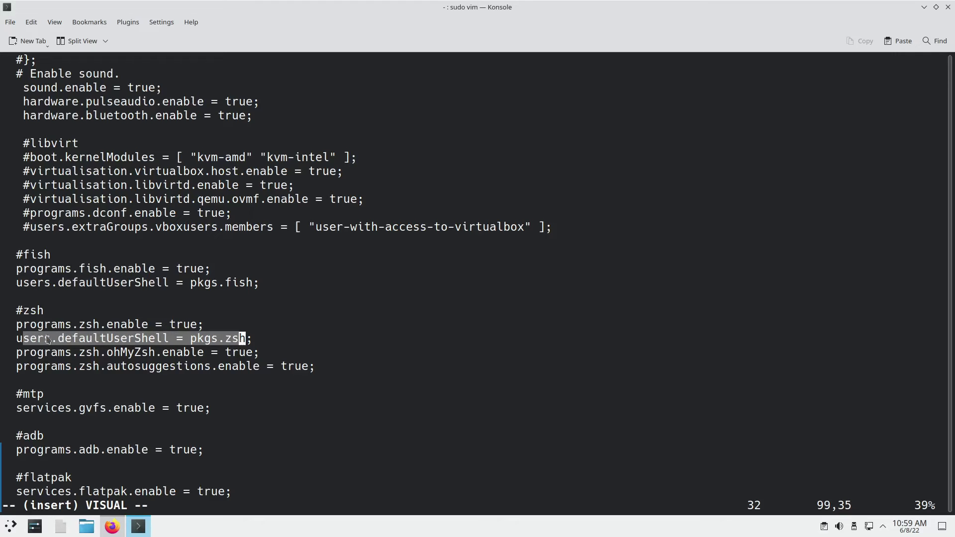
left_click(22, 340)
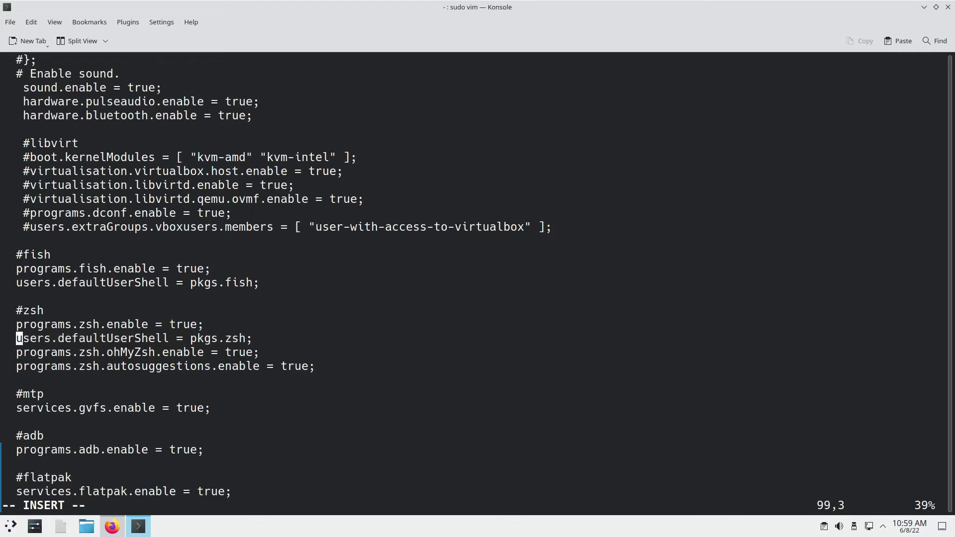
type("#")
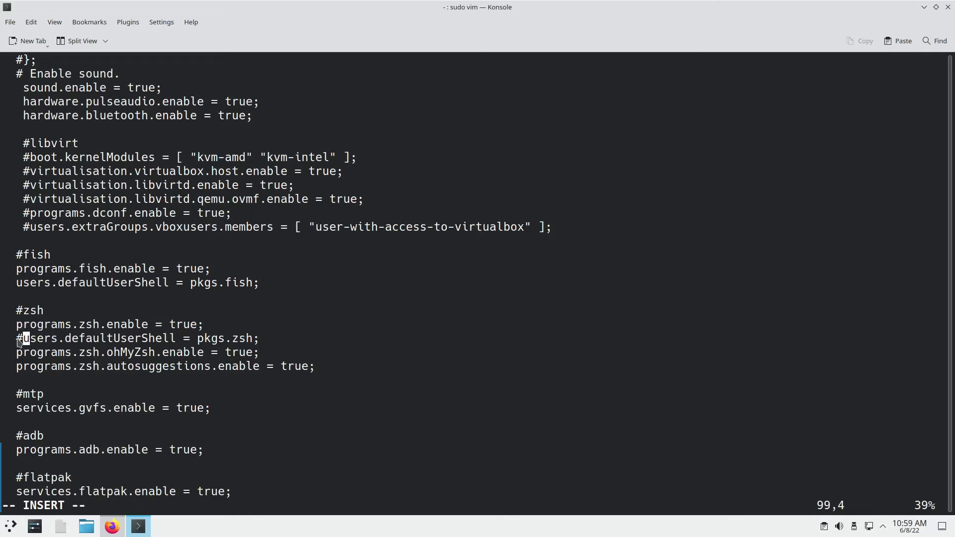
left_click_drag(21, 341, 259, 340)
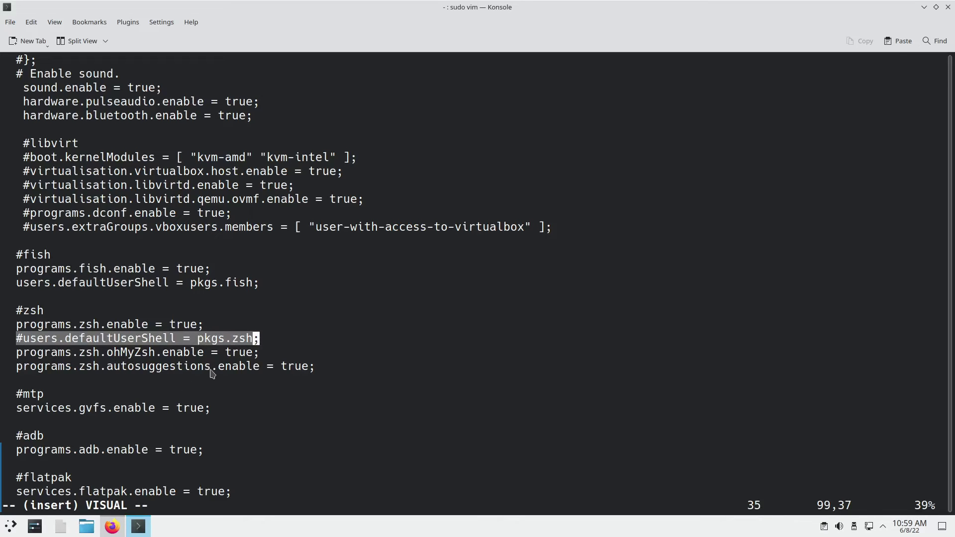
scroll(224, 377, "down", 3)
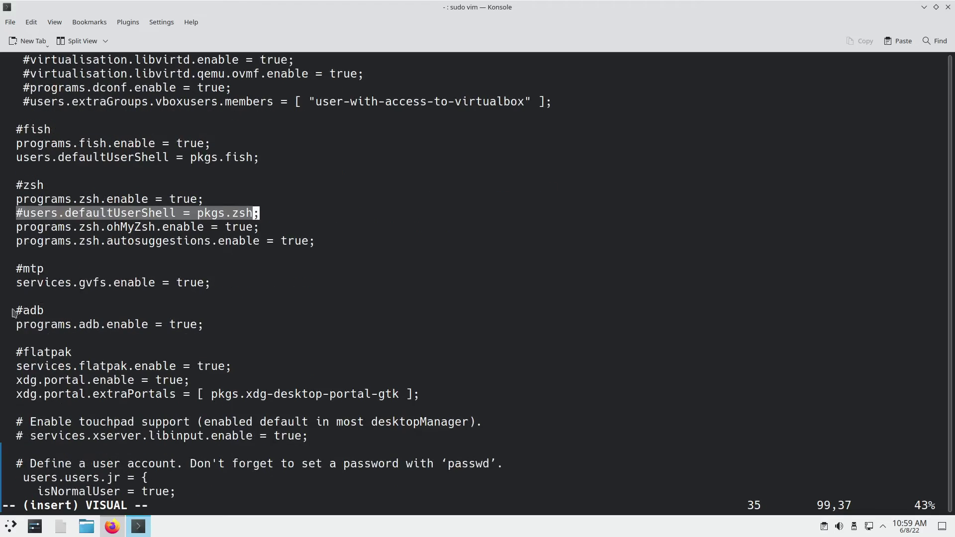
left_click_drag(18, 291, 210, 293)
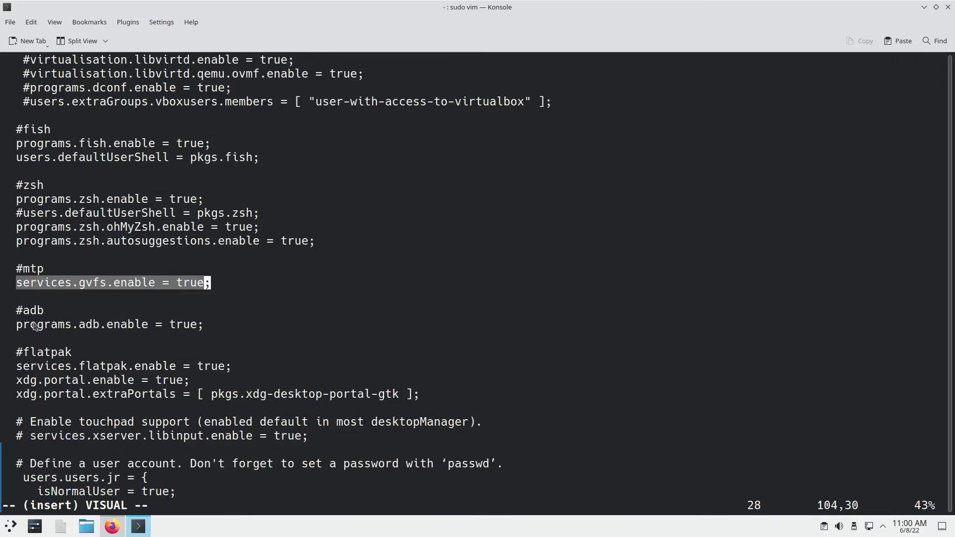
mouse_move(17, 327)
left_mouse_down()
mouse_move(190, 326)
mouse_move(30, 319)
mouse_move(19, 329)
left_mouse_up()
left_click(190, 326)
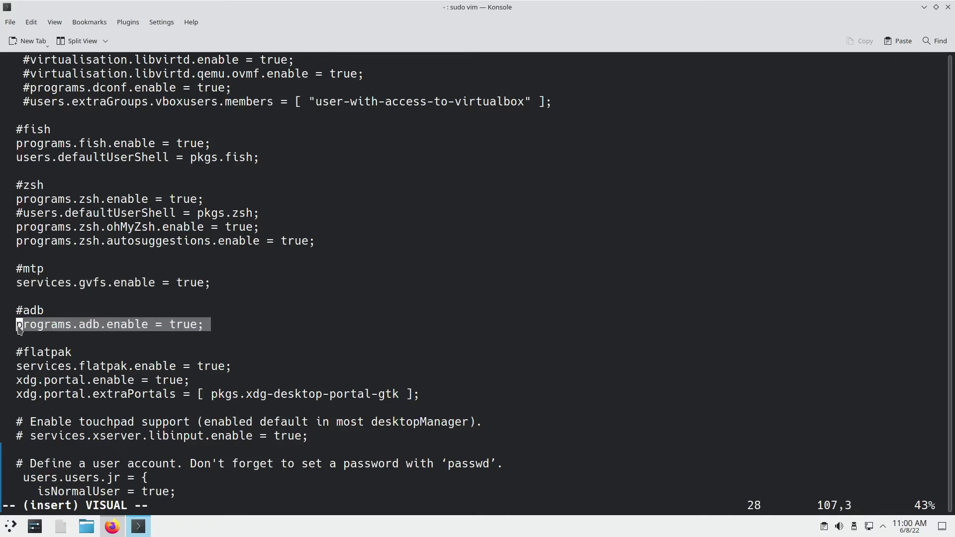
left_click(75, 325)
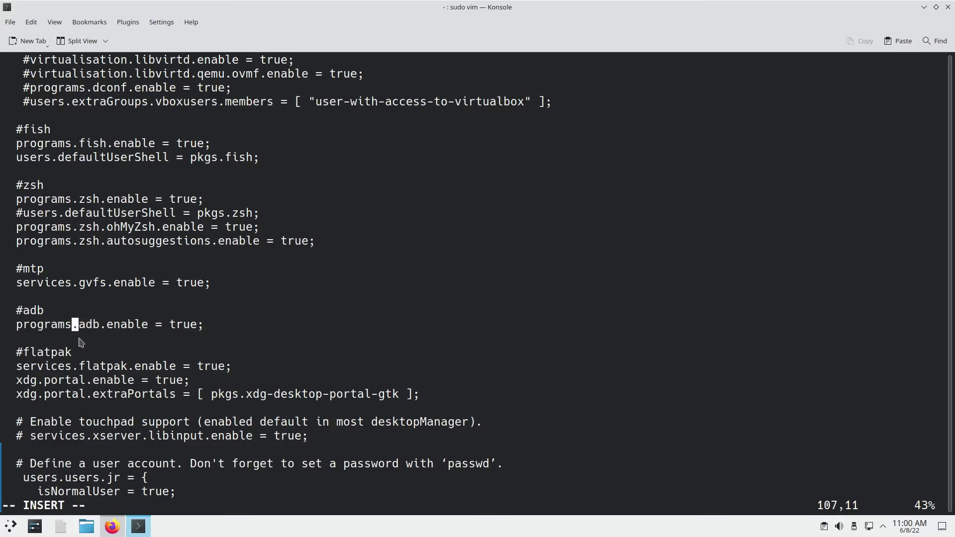
left_click_drag(19, 329, 196, 334)
scroll(198, 324, "down", 2)
left_click_drag(12, 282, 417, 314)
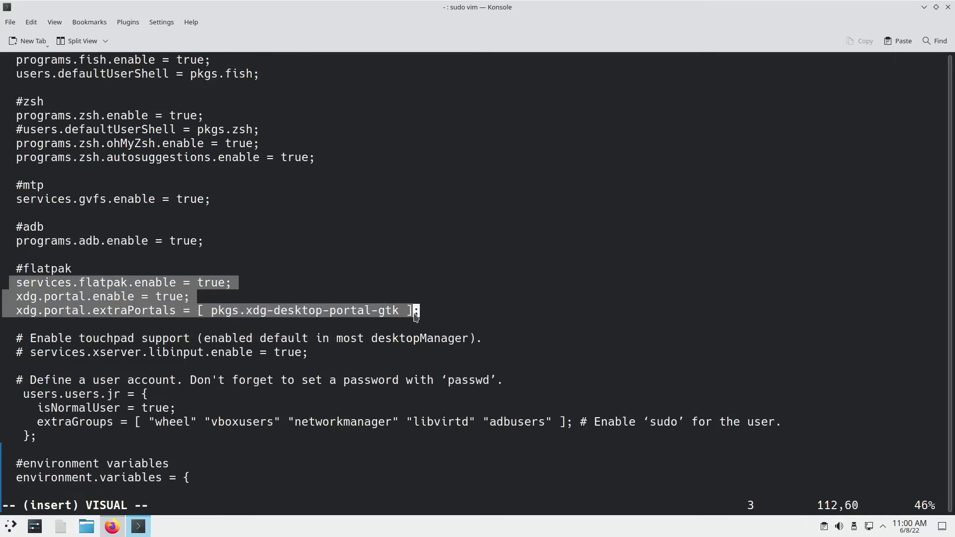
scroll(398, 332, "down", 2)
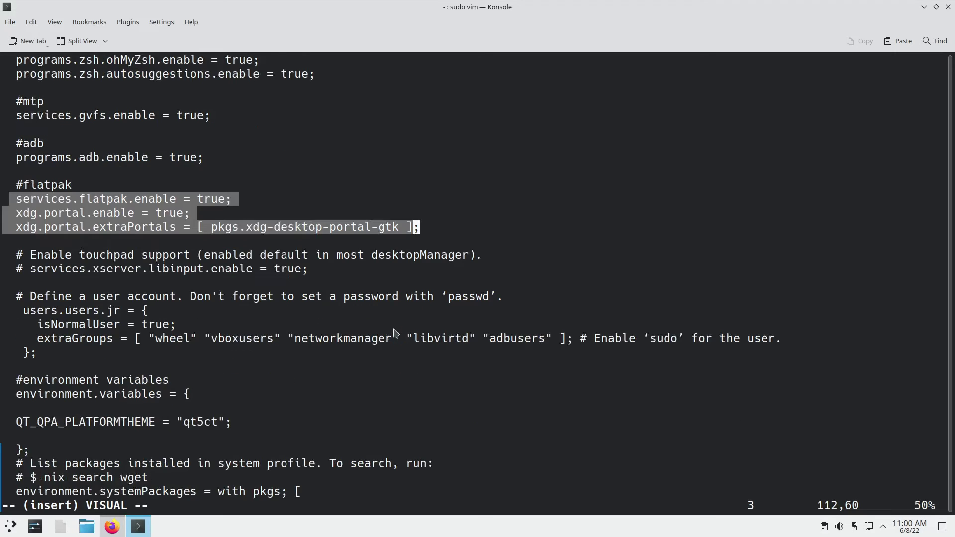
left_click(199, 280)
left_click_drag(21, 312, 70, 359)
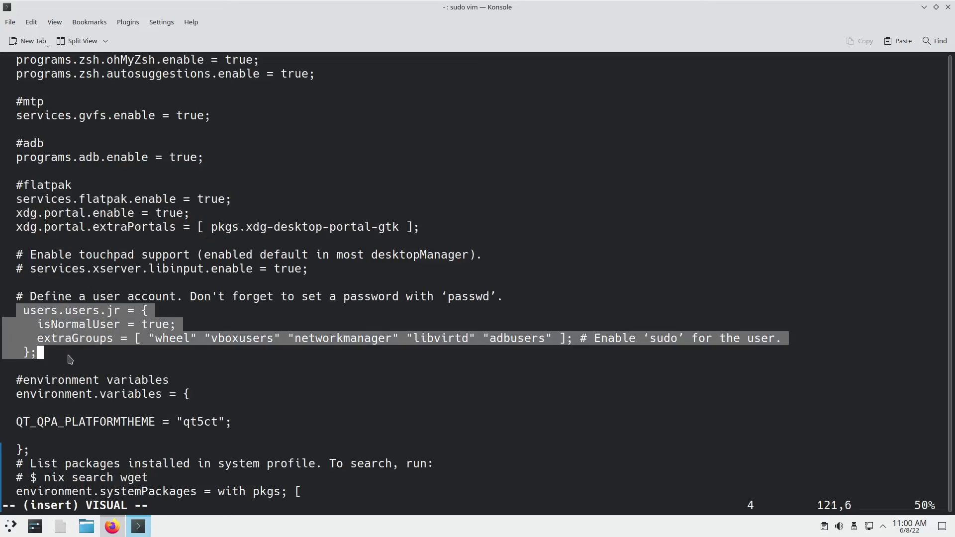
left_click(110, 313)
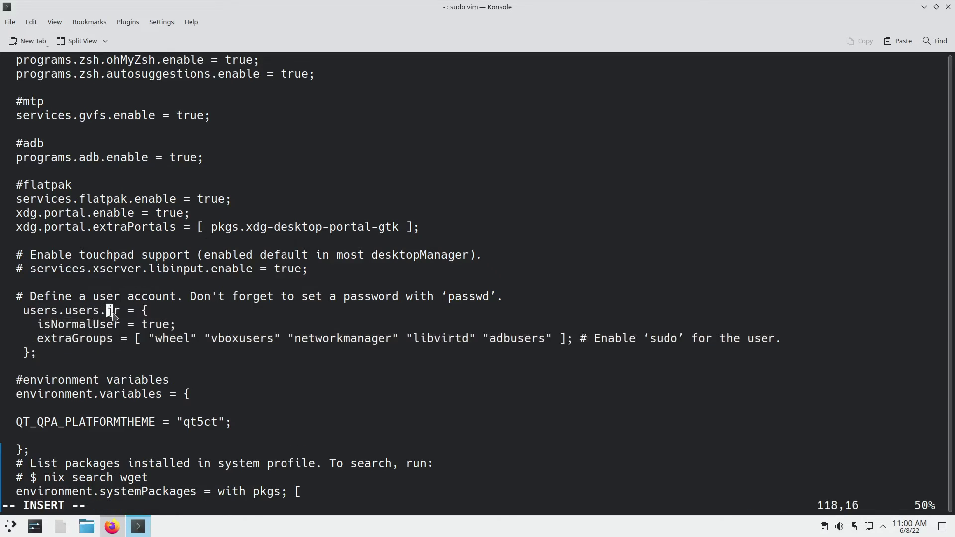
left_click(144, 326)
left_click_drag(5, 310, 49, 352)
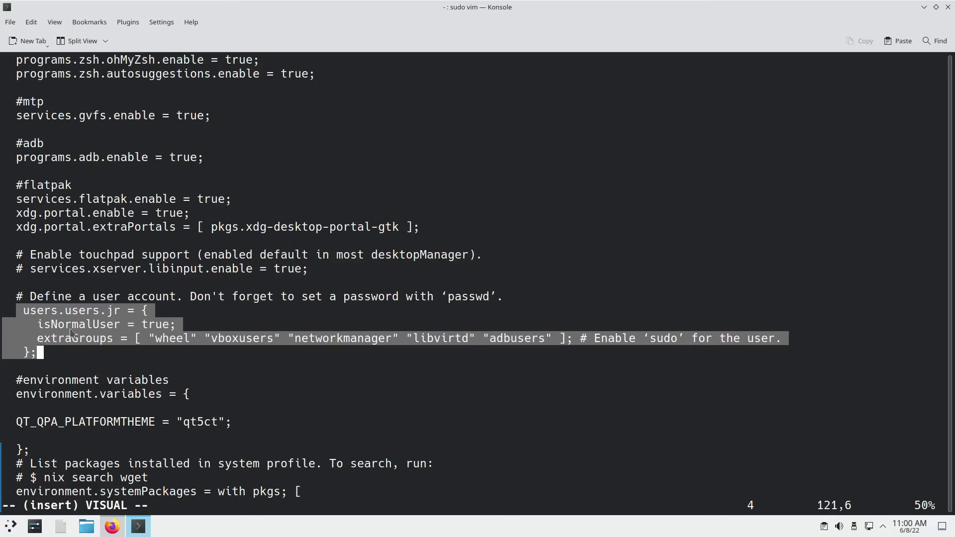
left_click_drag(107, 313, 117, 319)
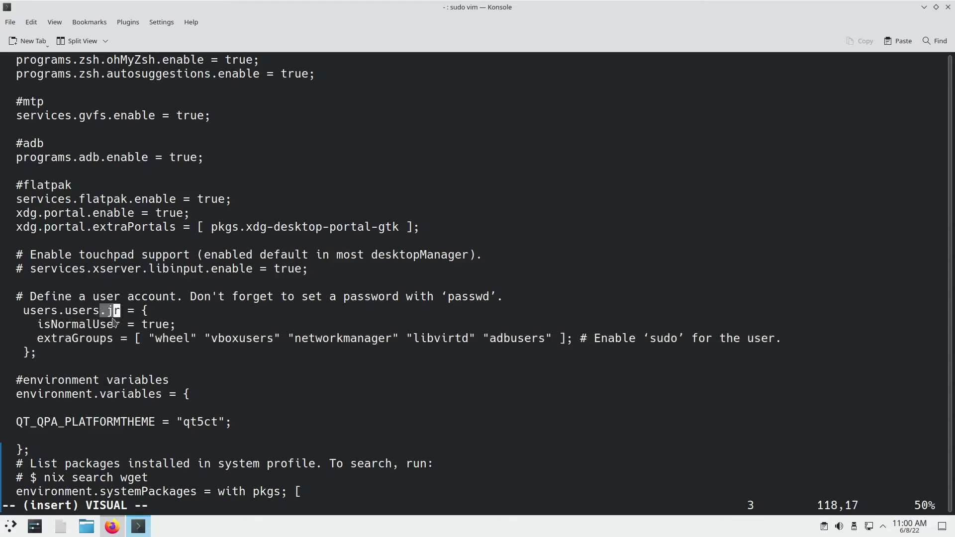
scroll(117, 372, "down", 1)
scroll(117, 372, "down", 1)
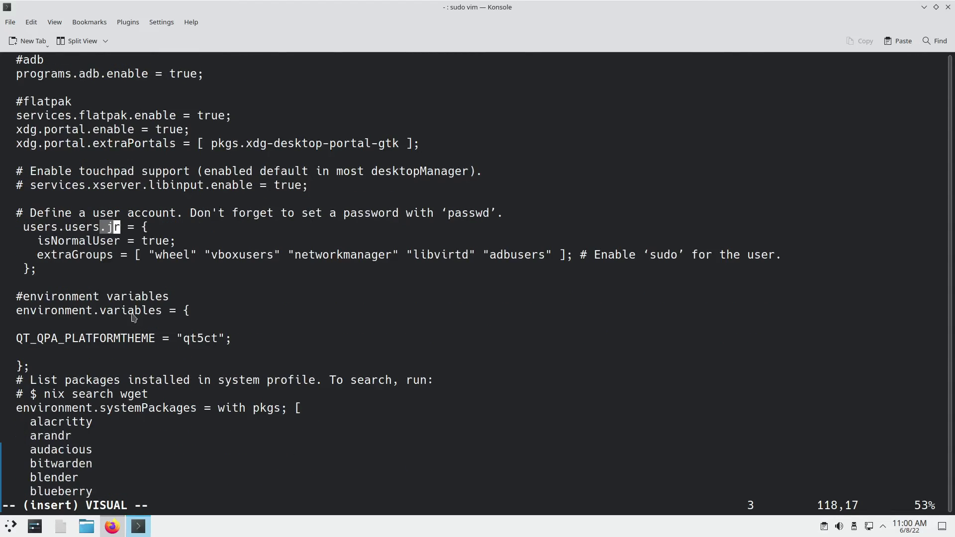
left_click_drag(15, 314, 219, 345)
left_click(34, 343)
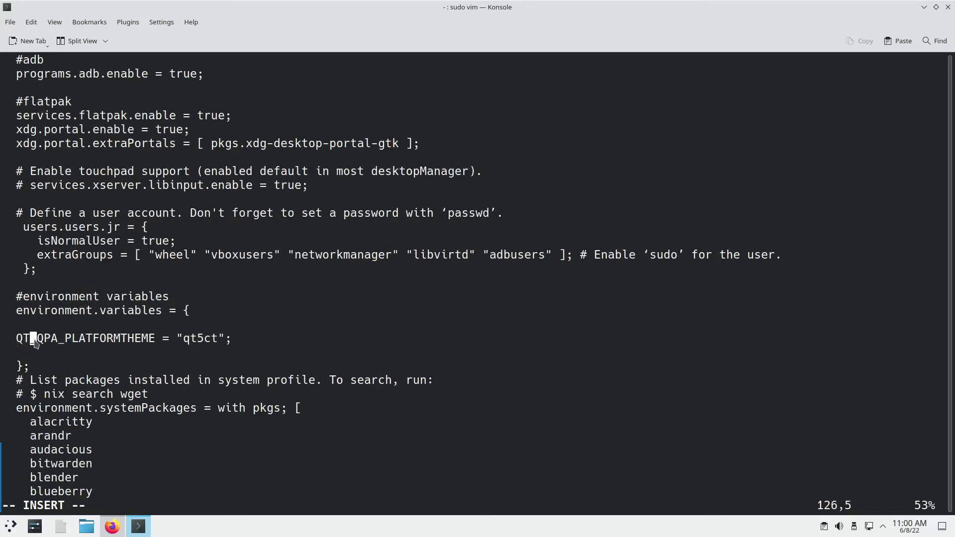
left_click_drag(18, 343, 216, 344)
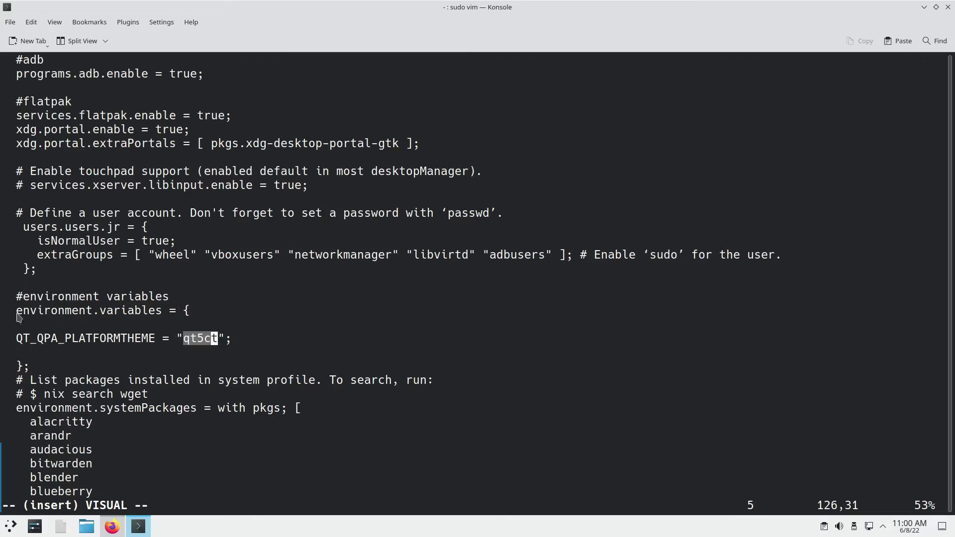
left_click_drag(18, 312, 82, 368)
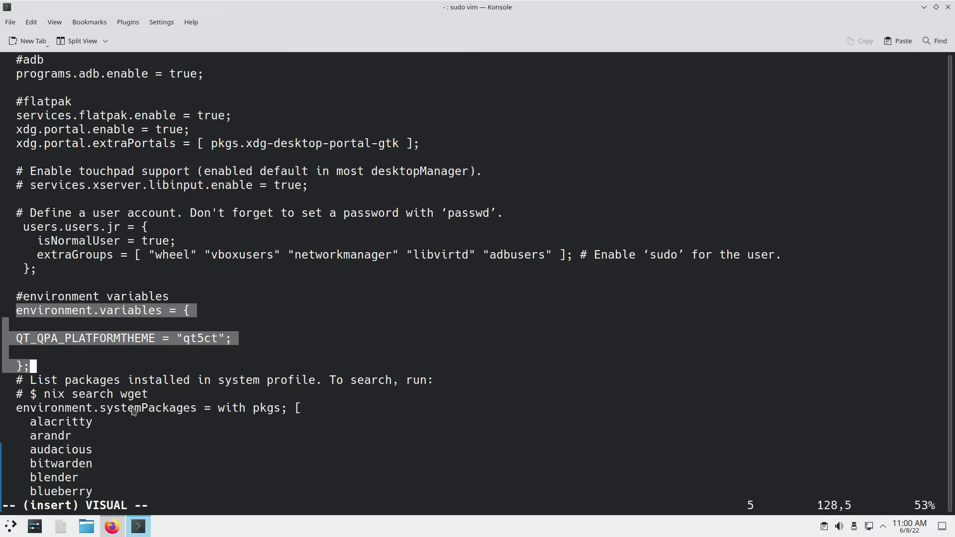
Scroll through and highlight the systemPackages list.
scroll(129, 420, "down", 3)
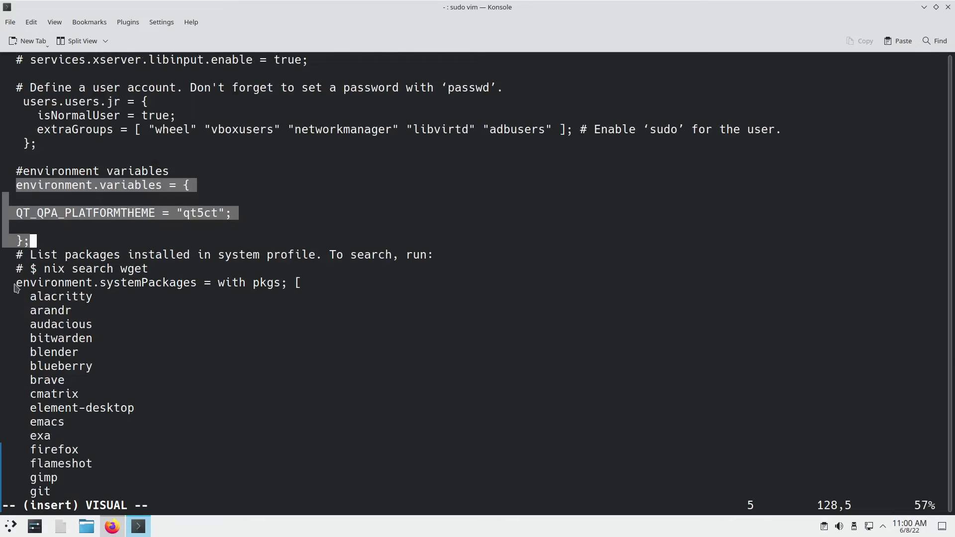
left_click_drag(15, 282, 160, 397)
scroll(160, 397, "down", 6)
scroll(152, 403, "down", 15)
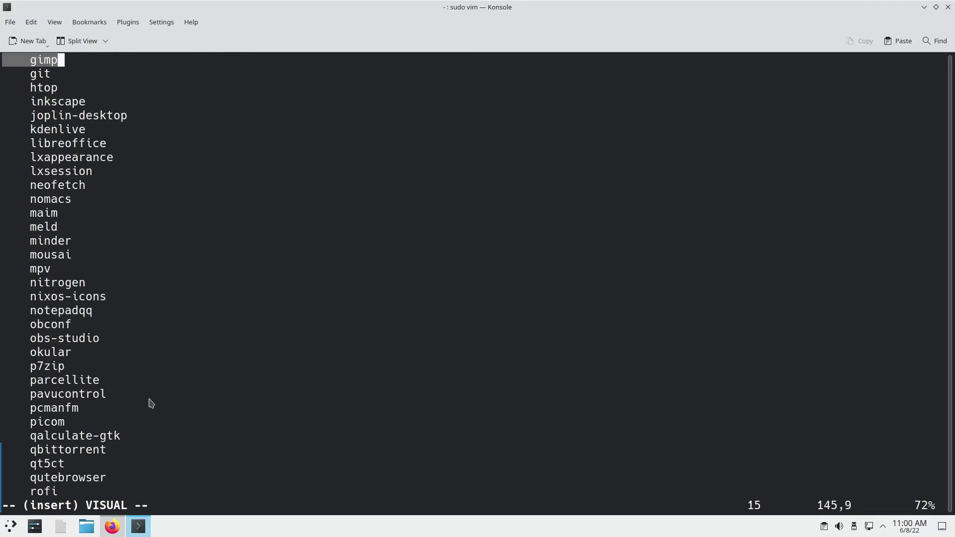
scroll(149, 382, "up", 20)
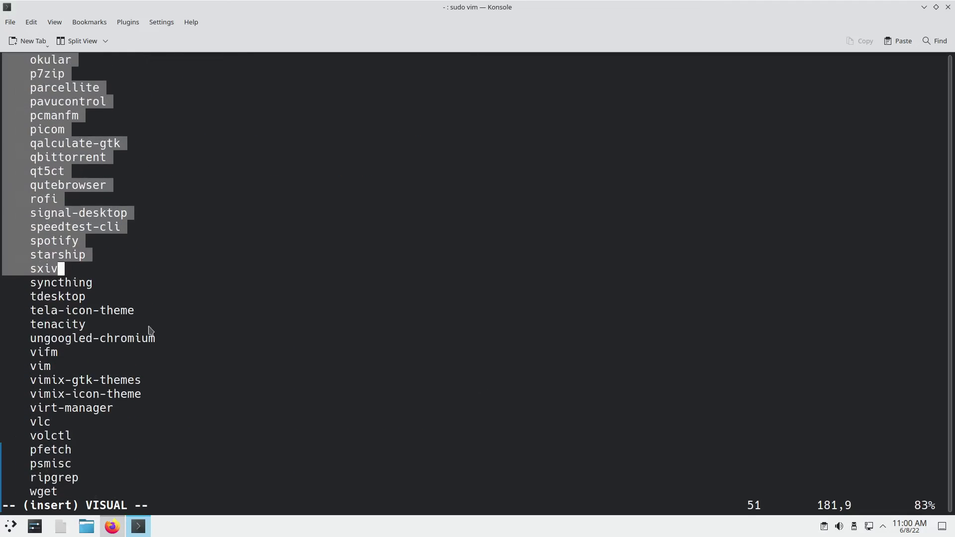
scroll(168, 264, "down", 9)
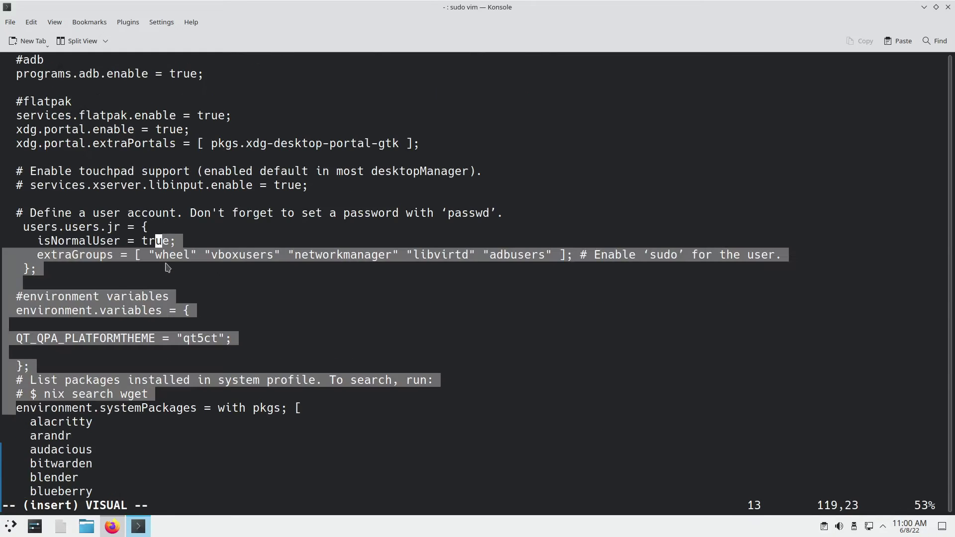
left_click(139, 391)
Go to the virt-manager line and remove the stray 'io' typed before it.
scroll(139, 389, "down", 6)
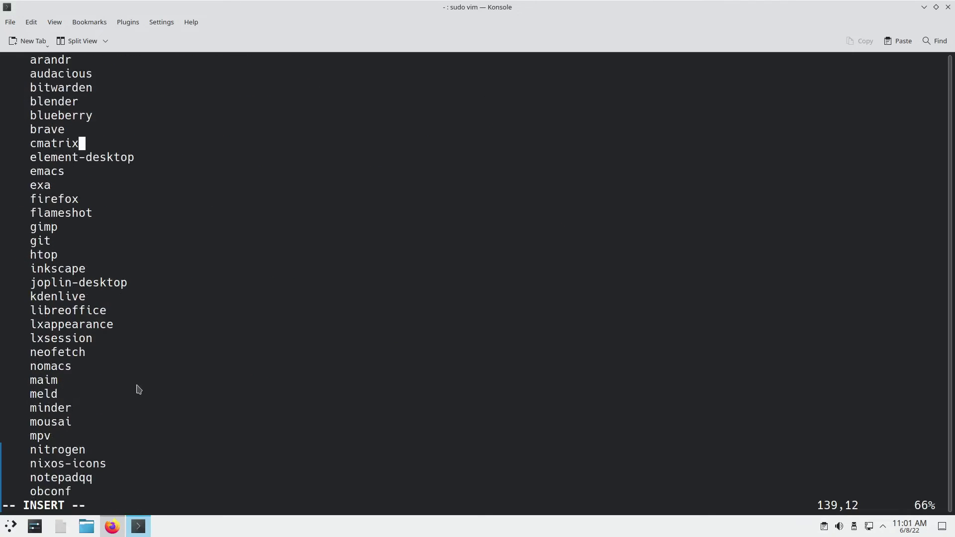
scroll(138, 389, "down", 9)
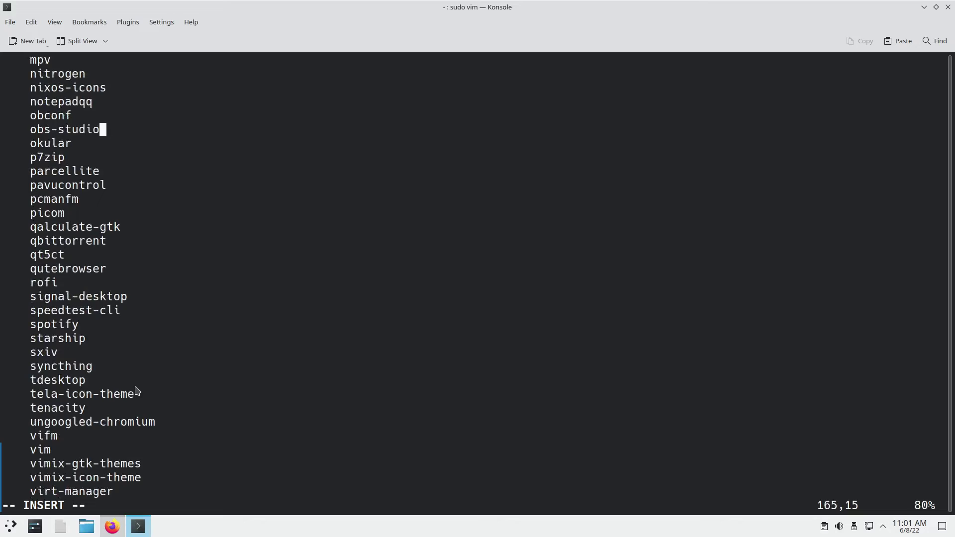
scroll(137, 390, "down", 5)
left_click(42, 288)
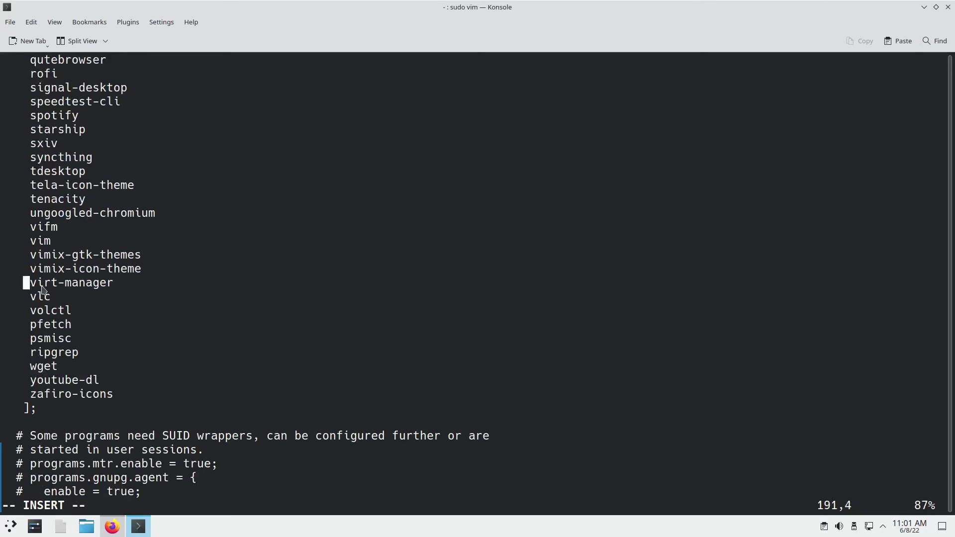
key("Right")
type("io")
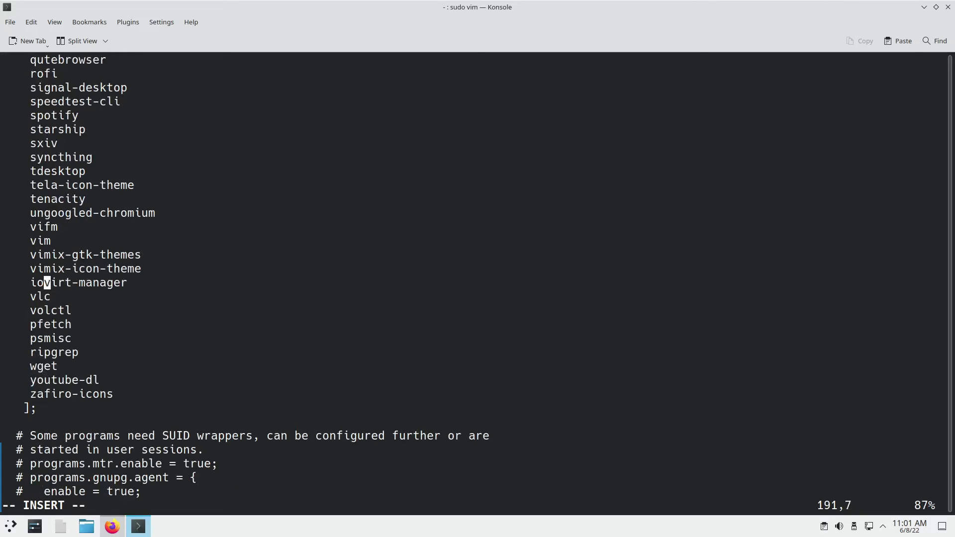
key("BackSpace")
key("BackSpace")
Insert # before virt-manager and scroll down through the remaining settings.
type("#")
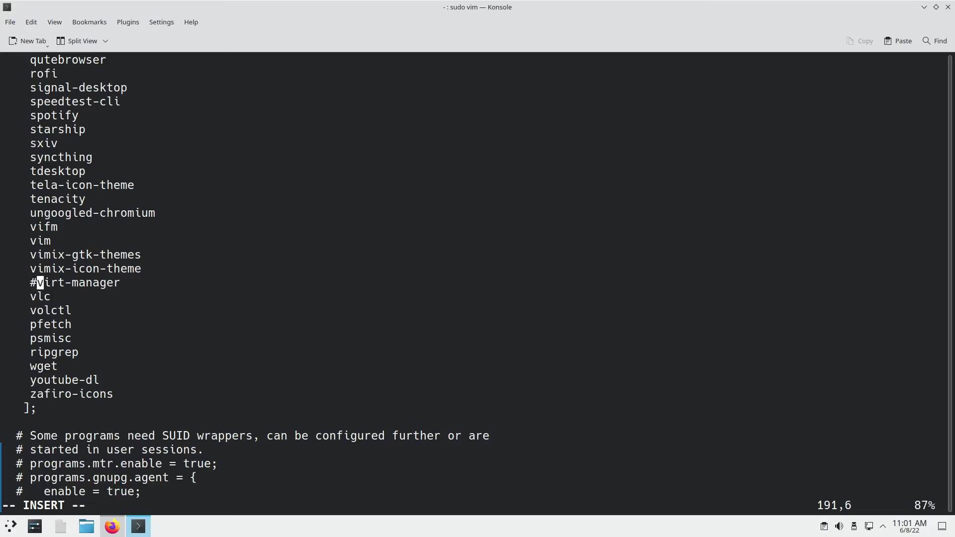
scroll(204, 359, "down", 2)
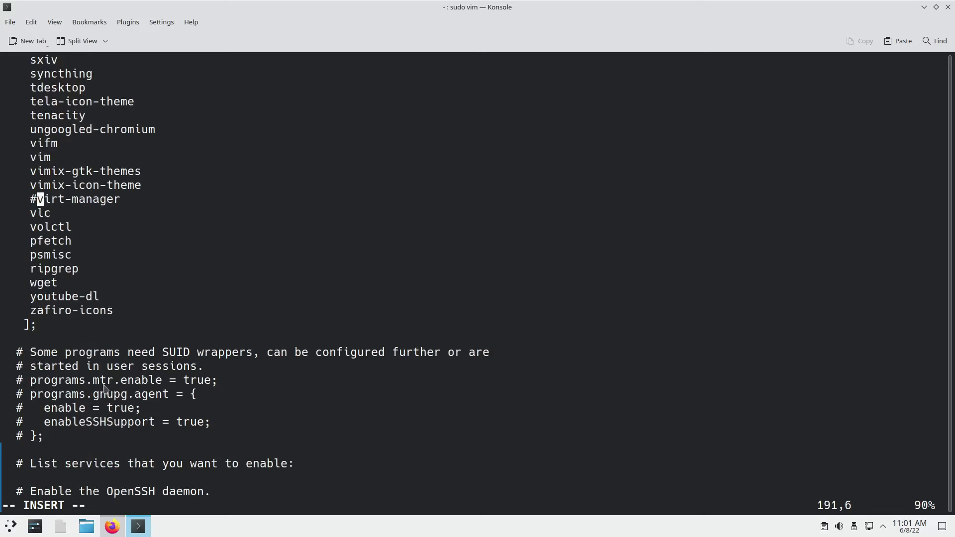
scroll(106, 387, "down", 1)
left_click_drag(18, 324, 25, 394)
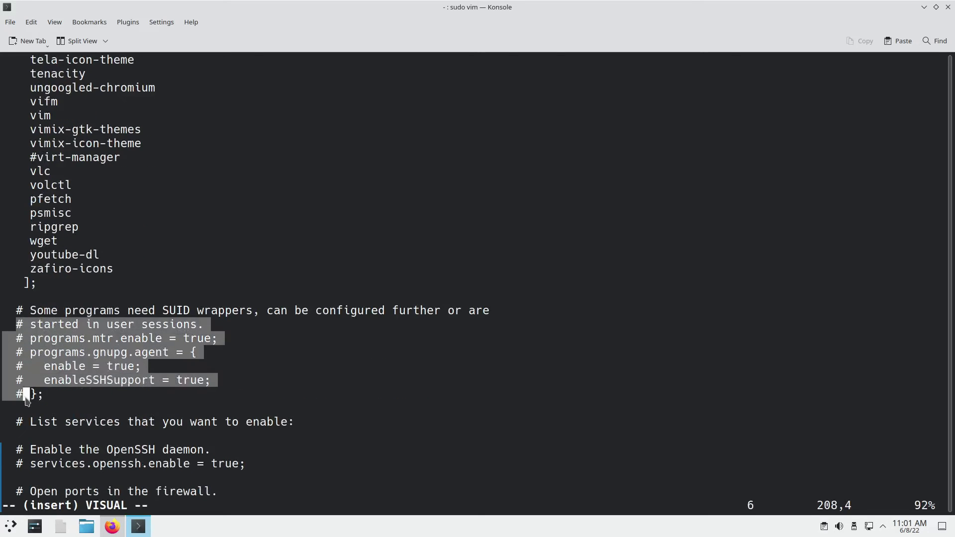
scroll(138, 358, "down", 3)
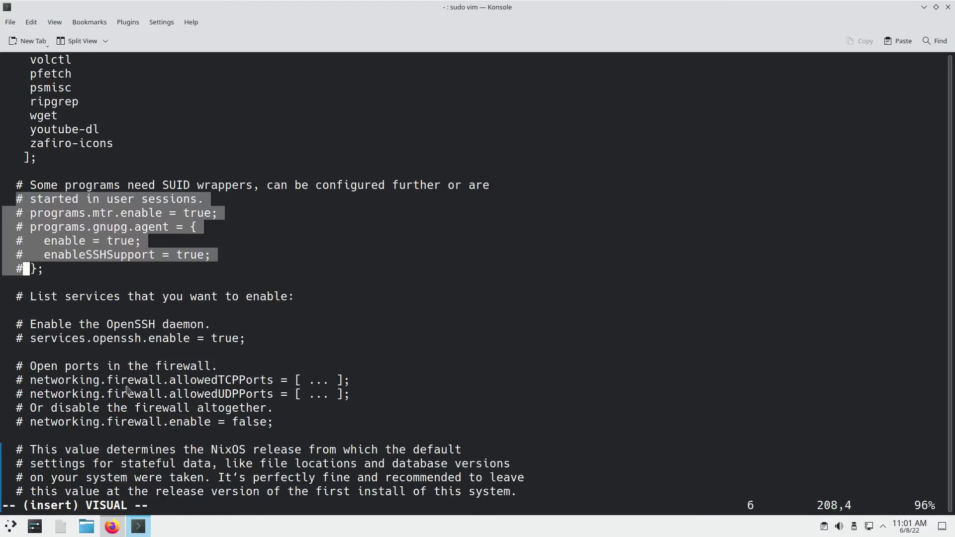
Review the commented firewall lines and delete 21.11 from system.stateVersion.
left_click_drag(21, 381, 217, 430)
left_click(217, 428)
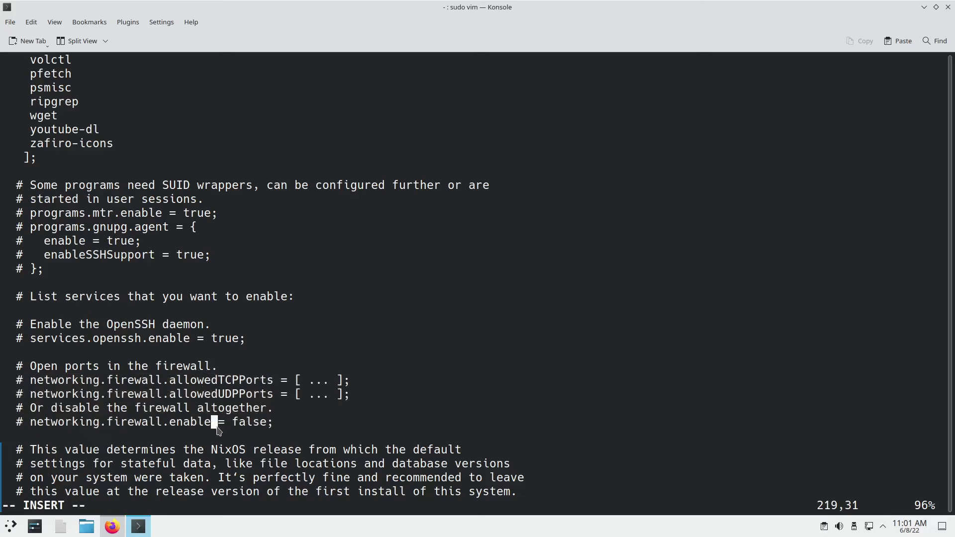
scroll(199, 423, "down", 3)
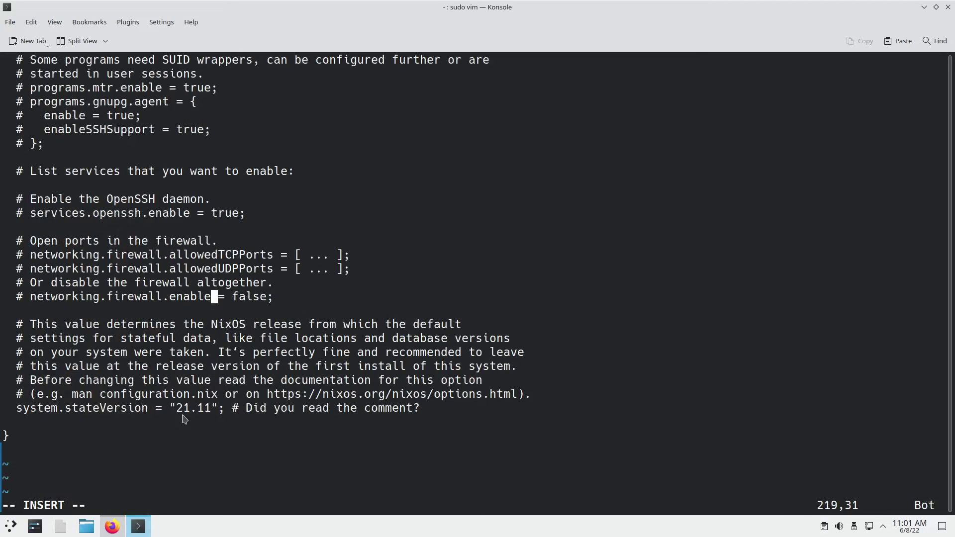
left_click_drag(182, 414, 209, 415)
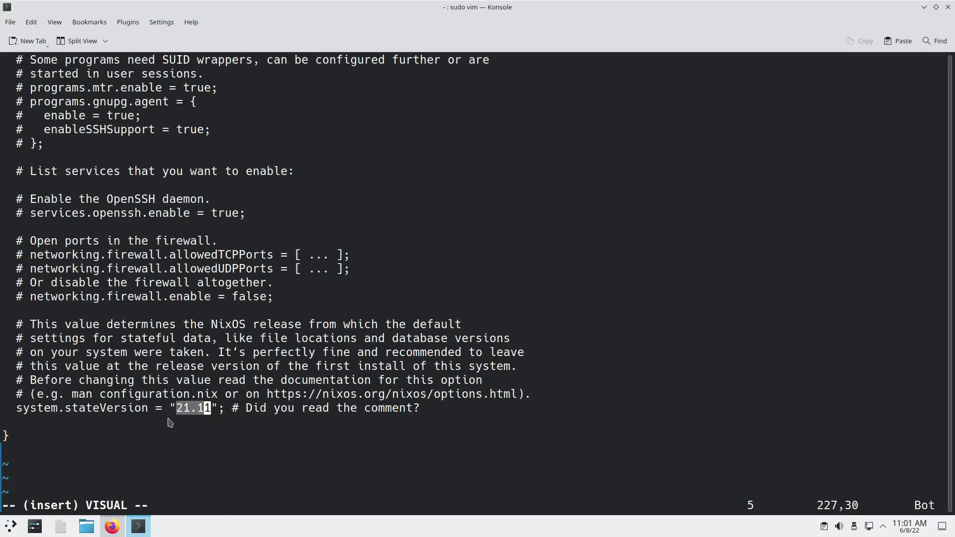
key("Delete")
Enter "22.05" as system.stateVersion, then save with :wq and exit vim.
type("22.")
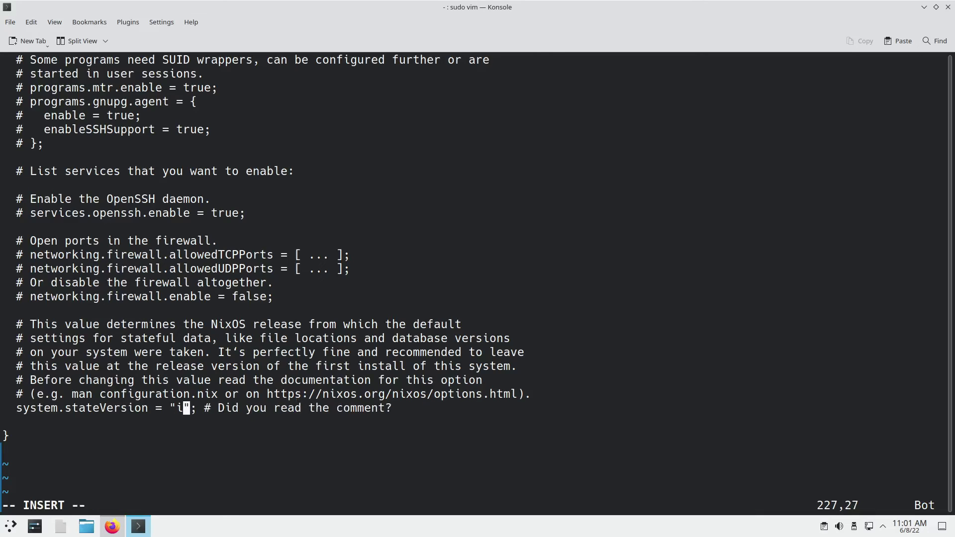
key("BackSpace")
key("BackSpace")
type("2.05")
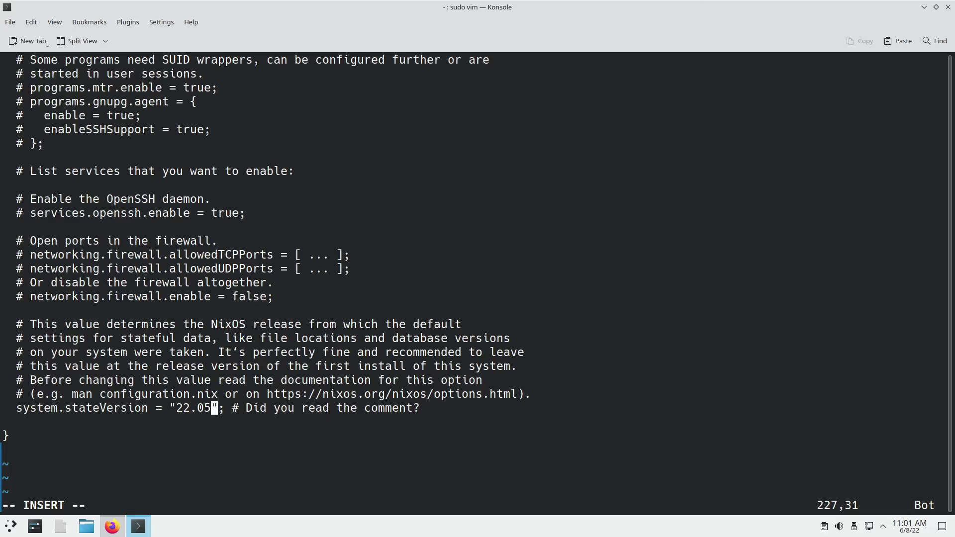
key("Escape")
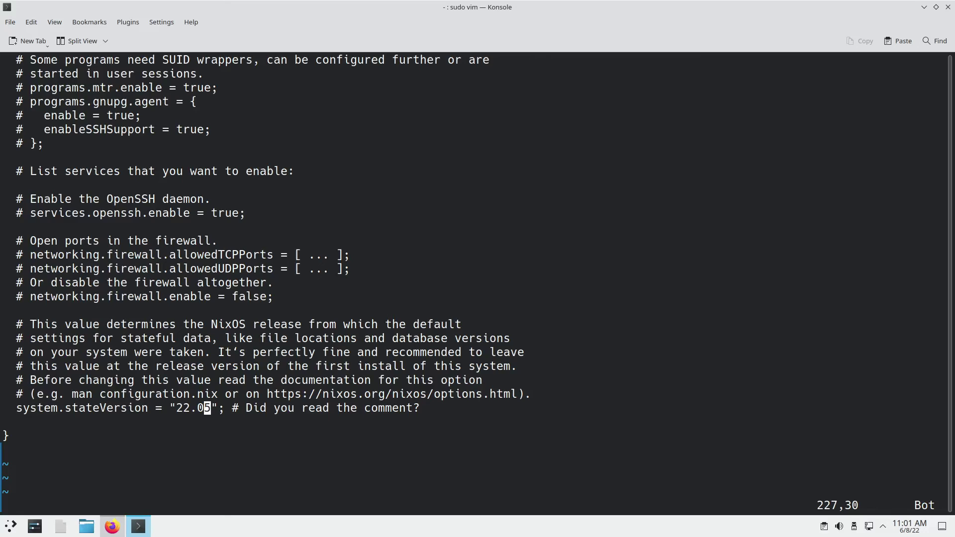
key("colon")
type("wq")
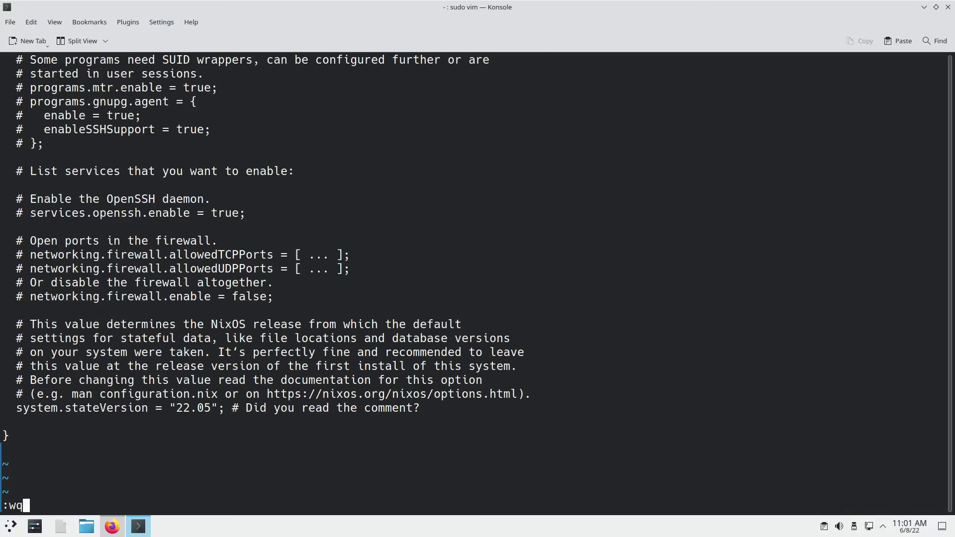
key("Return")
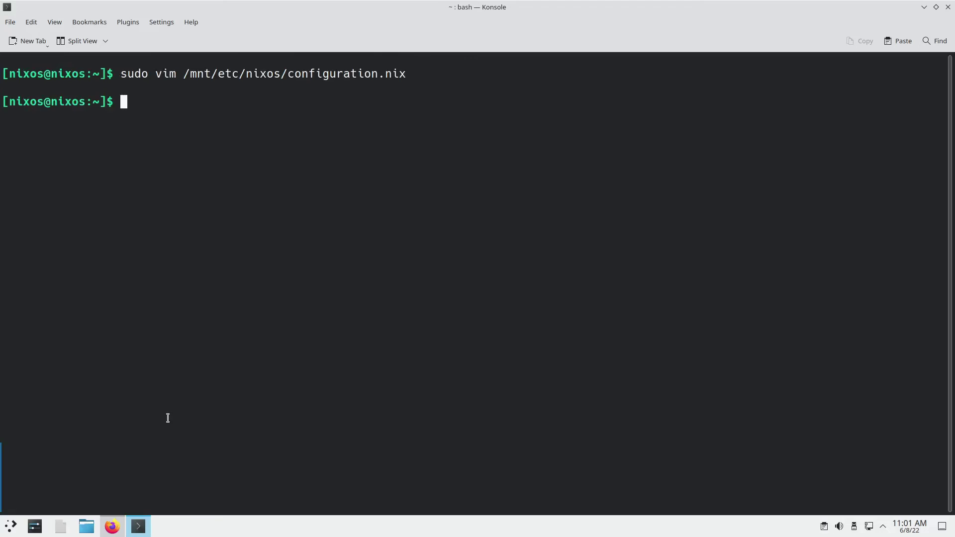
Find step 5, 'Do the installation', in the NixOS Manual and select the nixos-install command.
left_click(139, 526)
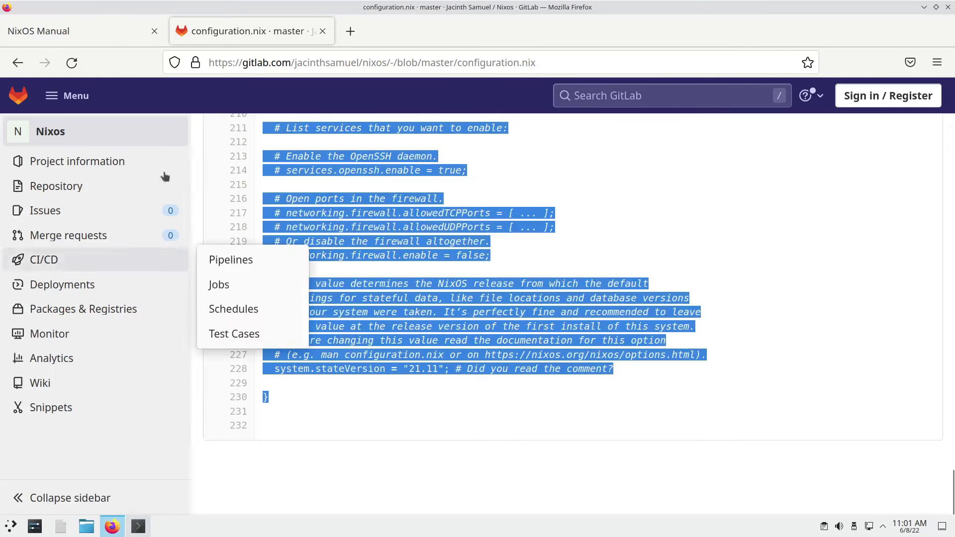
left_click(101, 28)
scroll(392, 328, "down", 10)
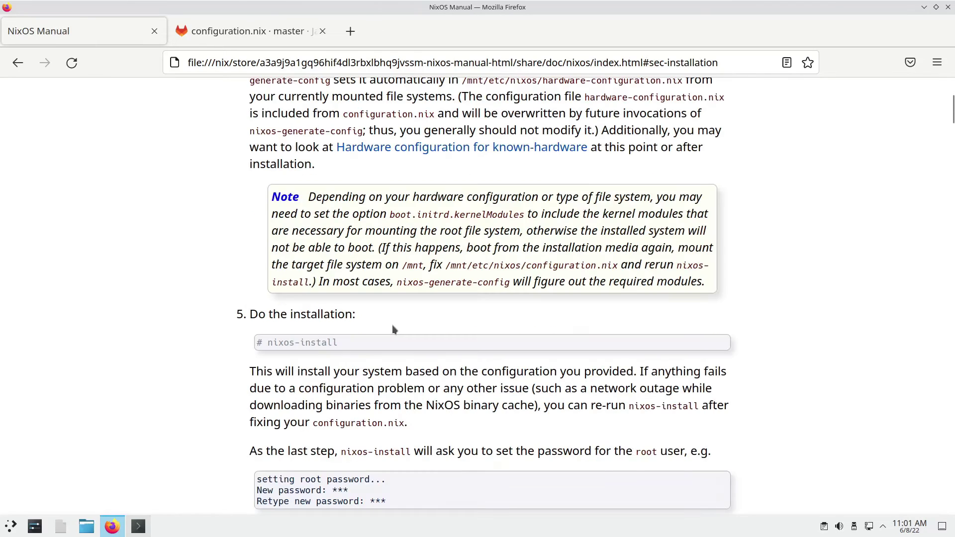
left_click_drag(282, 338, 269, 341)
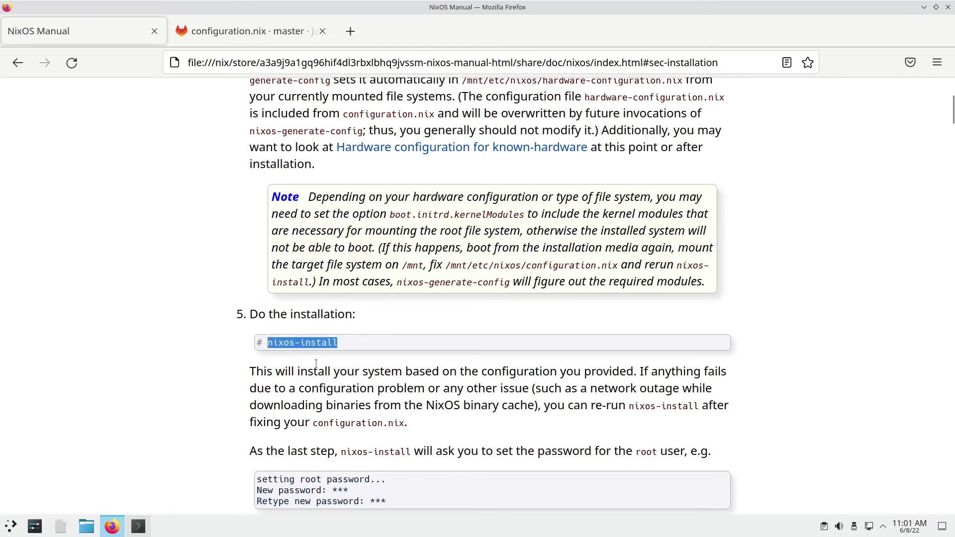
key("alt+Tab")
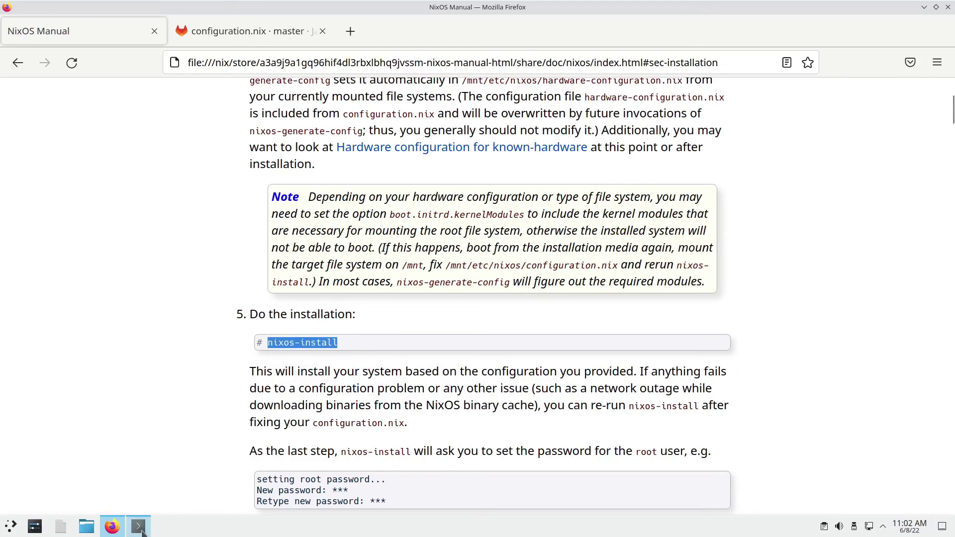
Run sudo nixos-install, set the root password, then restart with reboot.
type("sudo nixos")
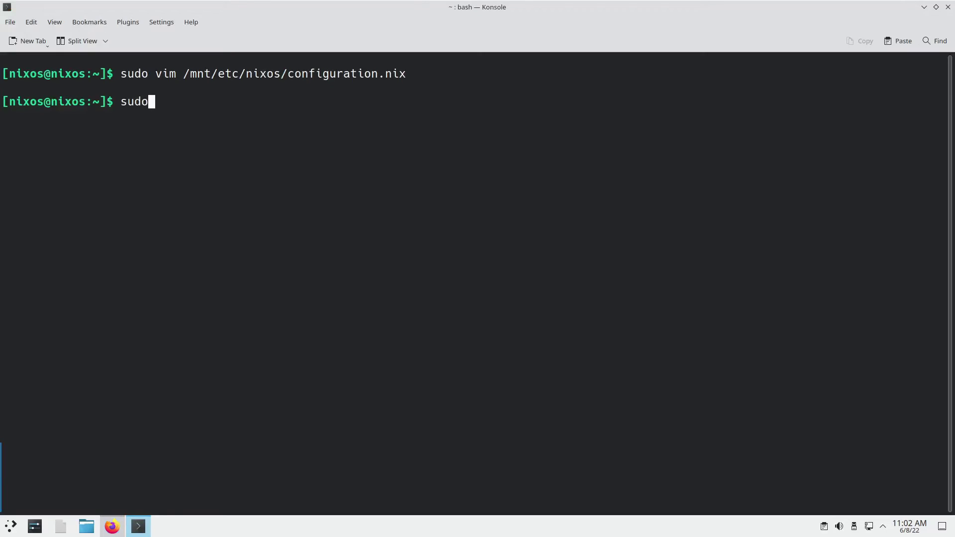
type("-install")
key("Return")
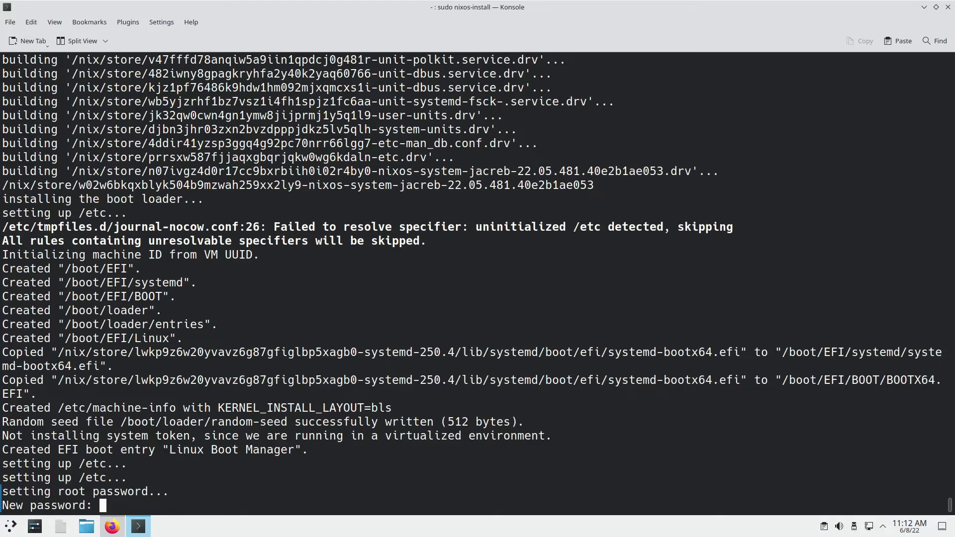
key("Return")
key("Return")
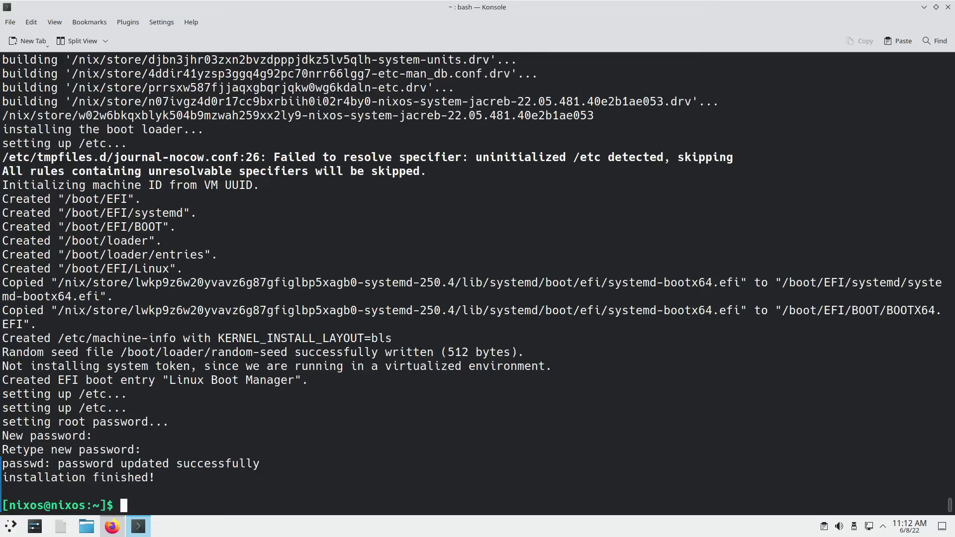
type("reboot")
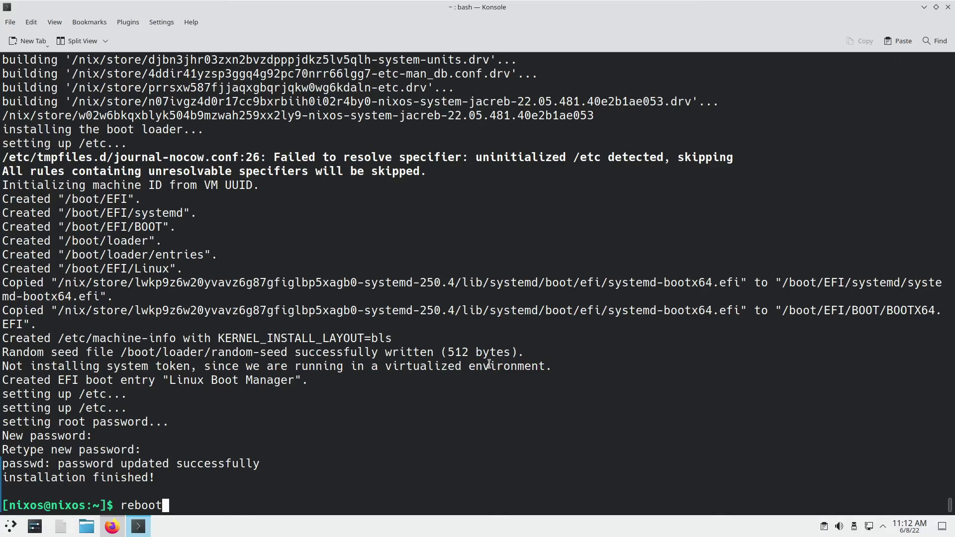
key("Return")
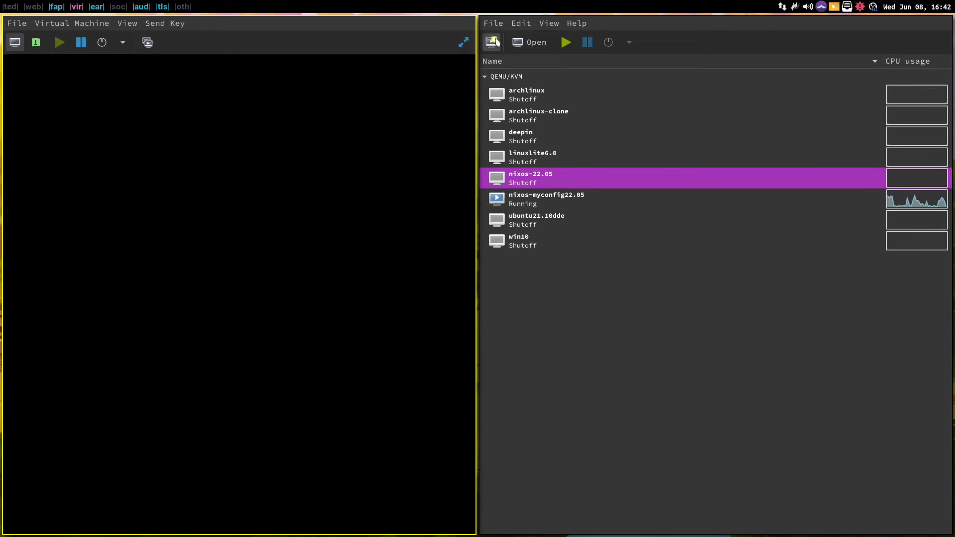
Make the VM viewer full-screen and boot the NixOS menu entry immediately.
left_click(463, 43)
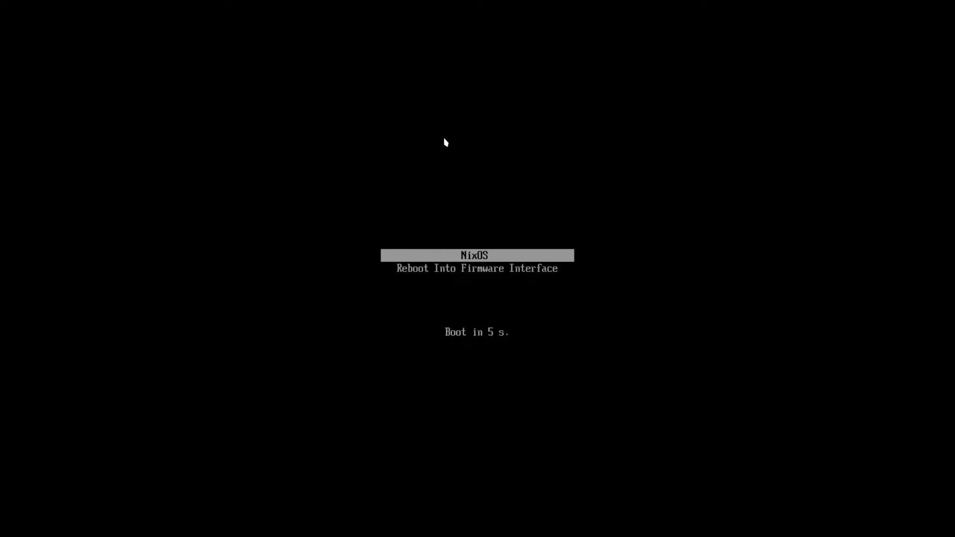
key("Return")
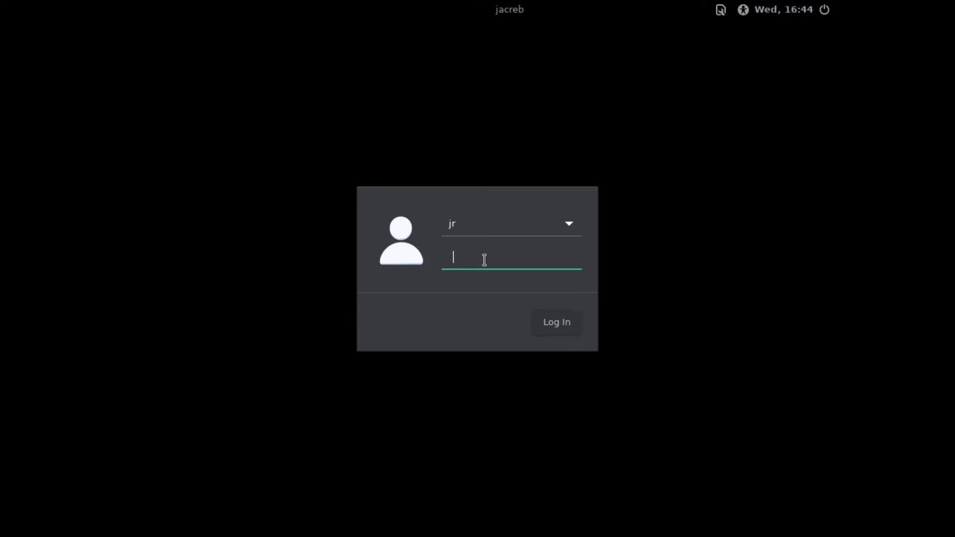
After jr's password fails, log in as root via Other... with the root password.
type("••")
key("Return")
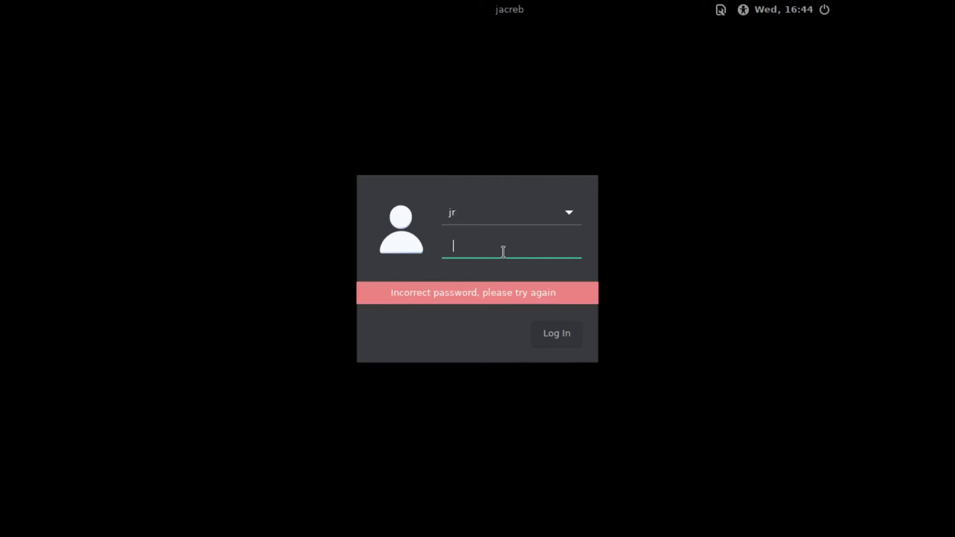
left_click(529, 221)
left_click(490, 236)
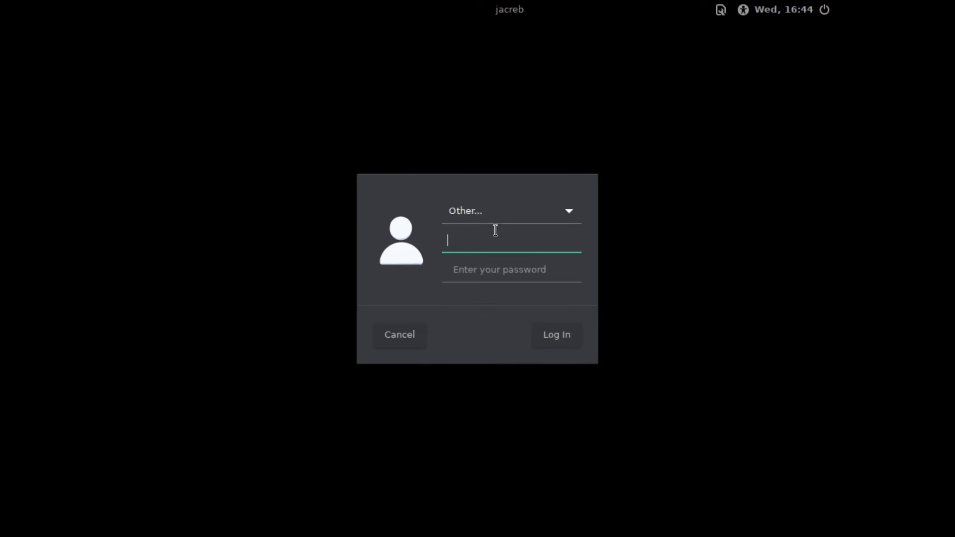
type("rooty")
key("BackSpace")
key("Return")
key("Return")
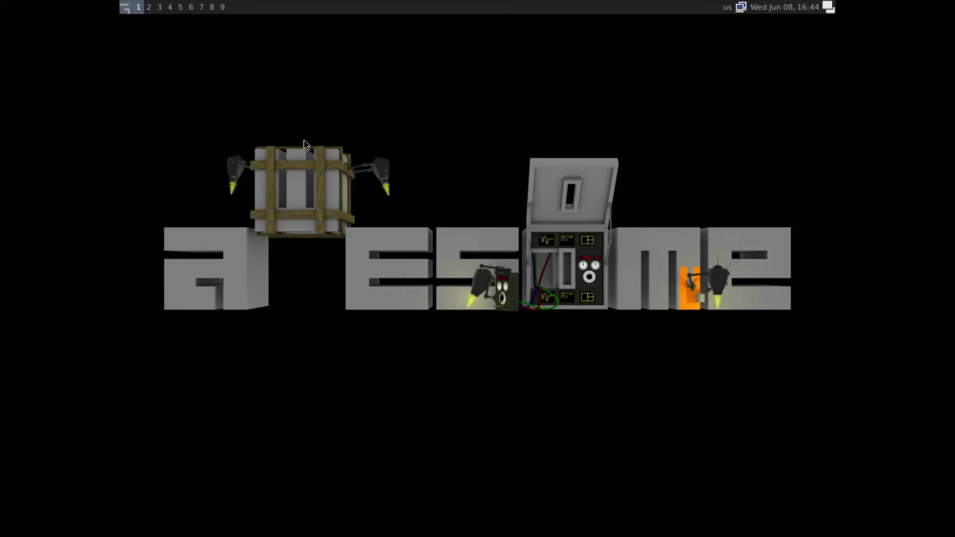
Launch Alacritty from the Alt+P prompt, maximized with an enlarged font.
key("super+Return")
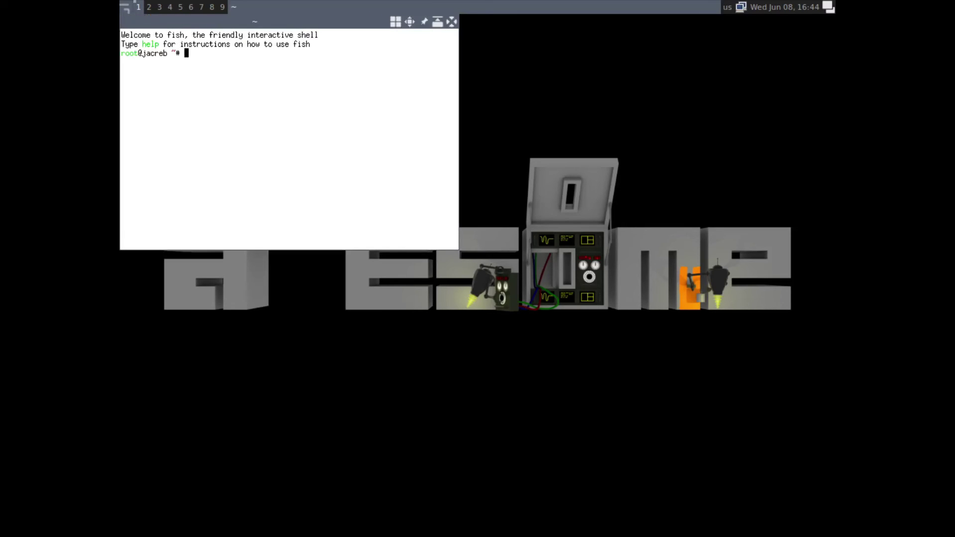
type("passwd jr")
left_click(410, 21)
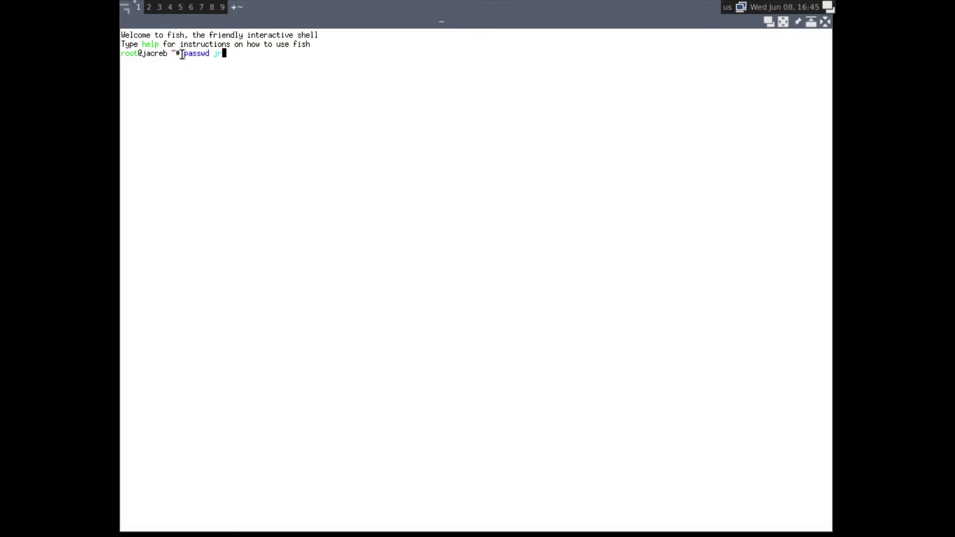
key("alt+p")
type("alac")
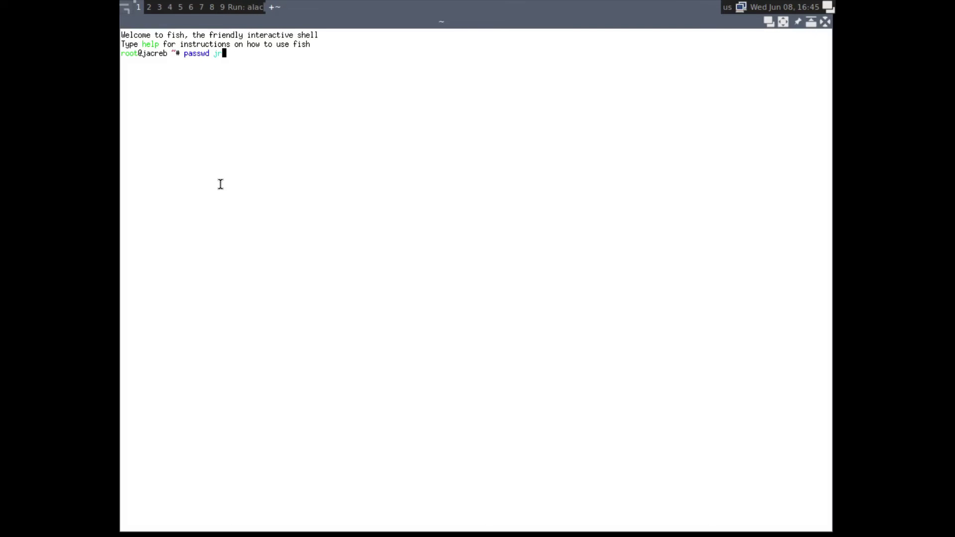
type("ritty")
key("Return")
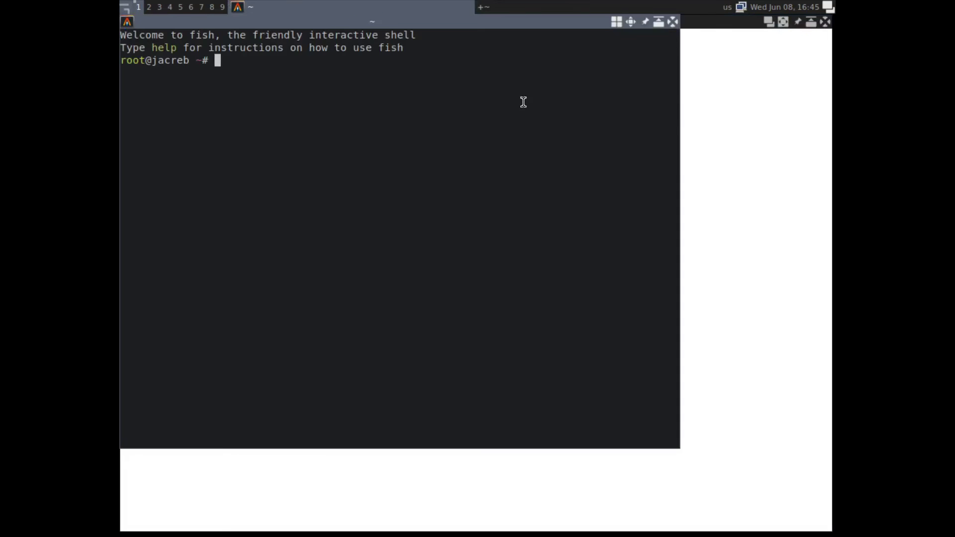
left_click(630, 21)
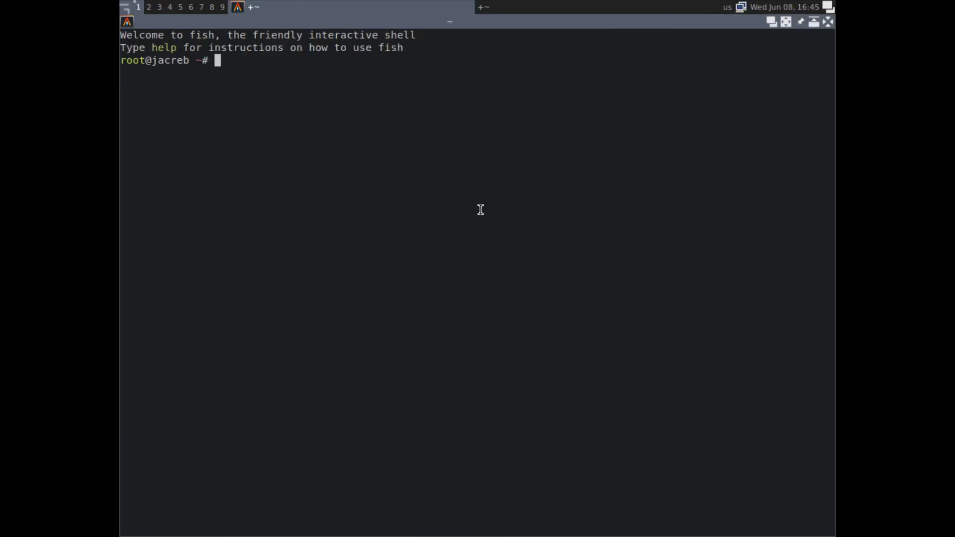
key("ctrl+plus")
key("ctrl+plus")
key("ctrl+plus")
key("ctrl+plus")
key("ctrl+plus")
key("ctrl+plus")
key("ctrl+plus")
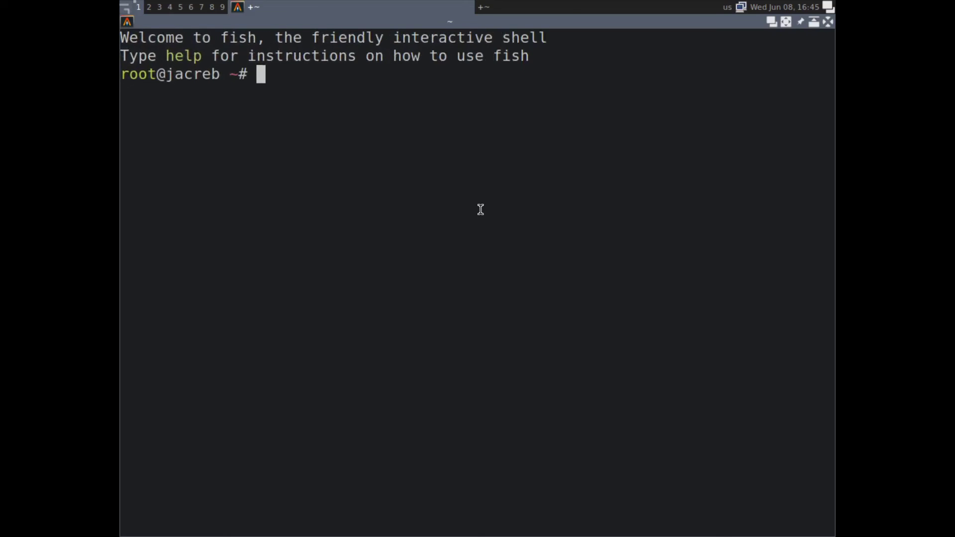
Set a new password for jr with passwd jr, then log out with Super+Shift+Q.
type("passwd ")
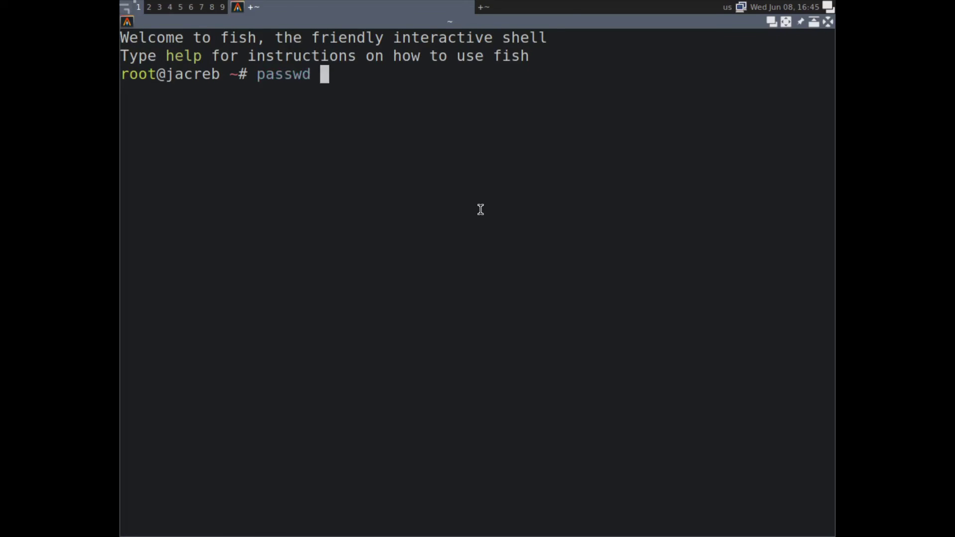
type("jr")
key("Return")
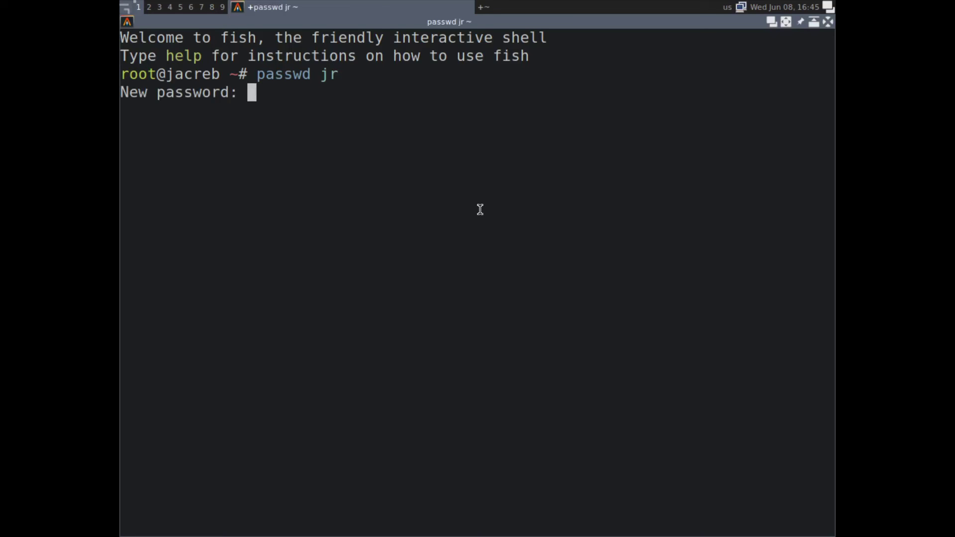
key("Return")
key("Return")
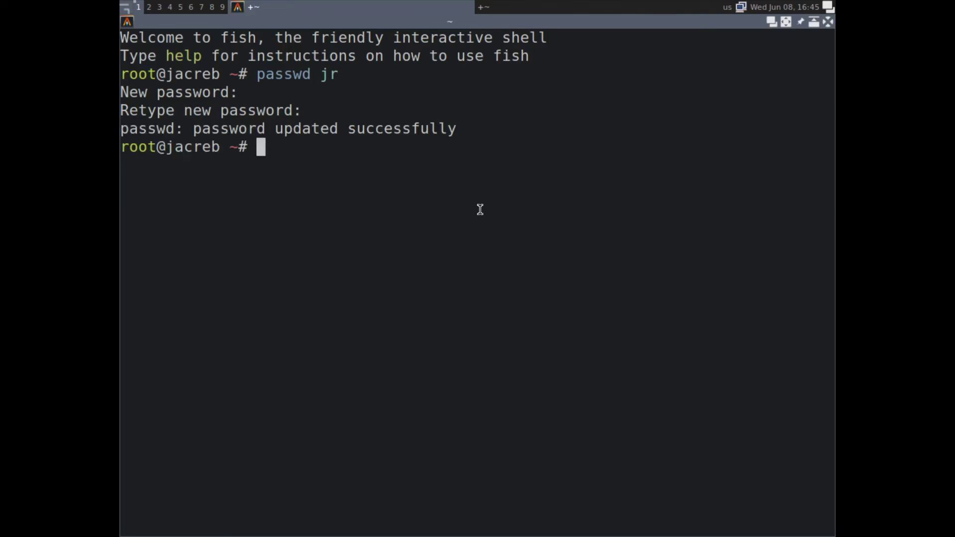
key("super+shift+q")
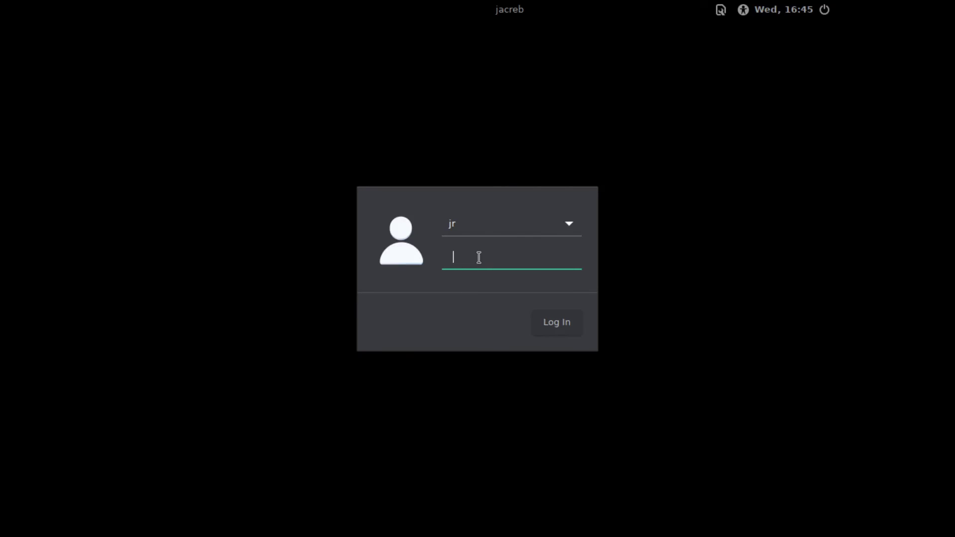
Log in as jr with jr's password and close the default fish terminal.
key("Return")
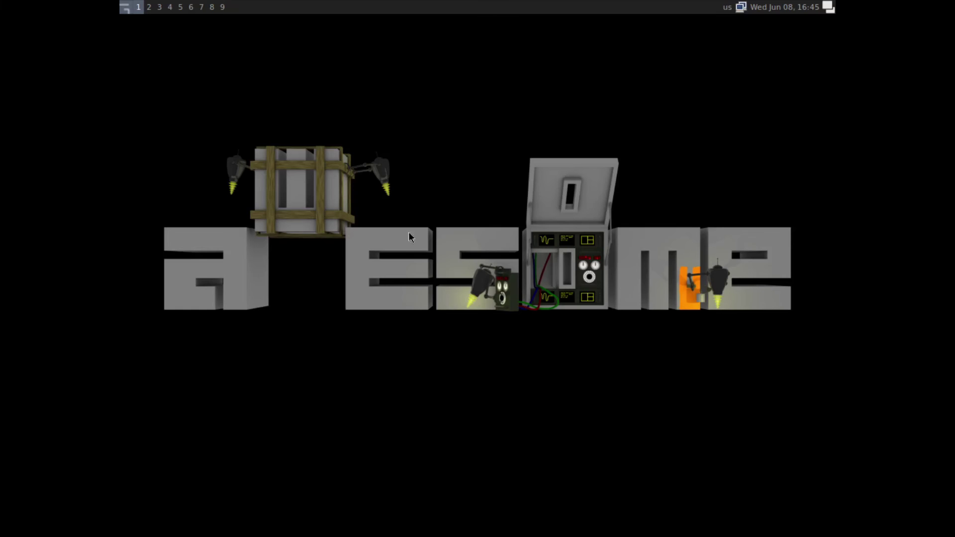
key("super+Return")
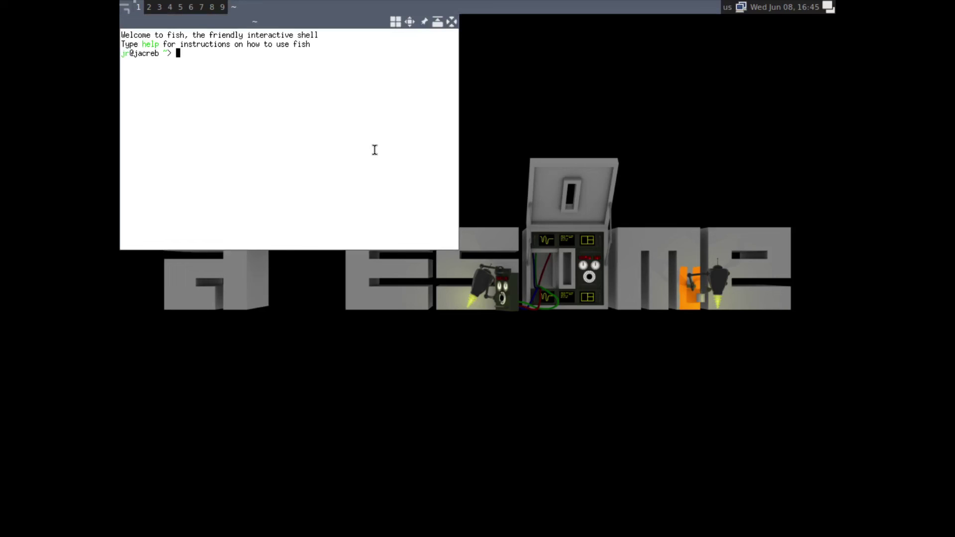
left_click(452, 20)
Launch Alacritty via Super+R, enlarge the font, and run xrandr -s 1920x1080.
key("super+r")
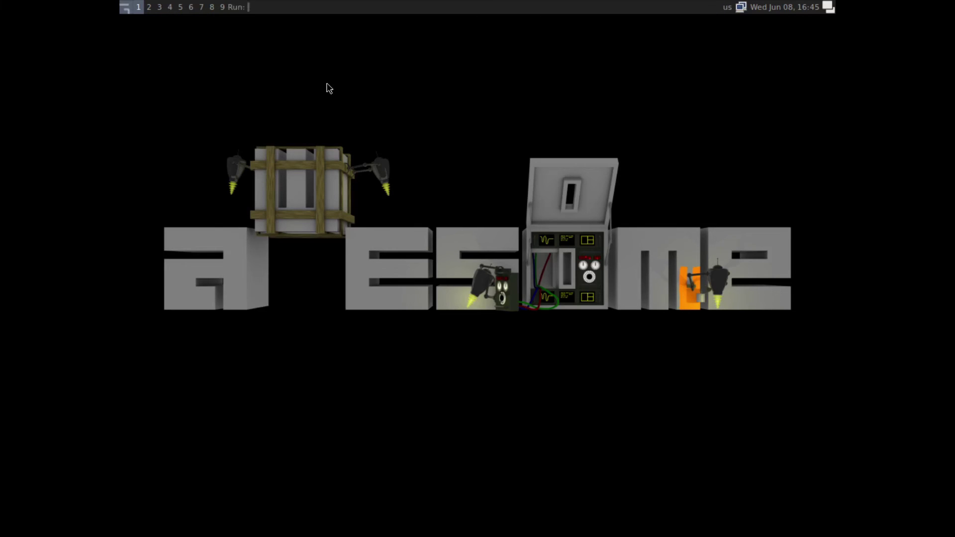
type("alacritty")
key("Return")
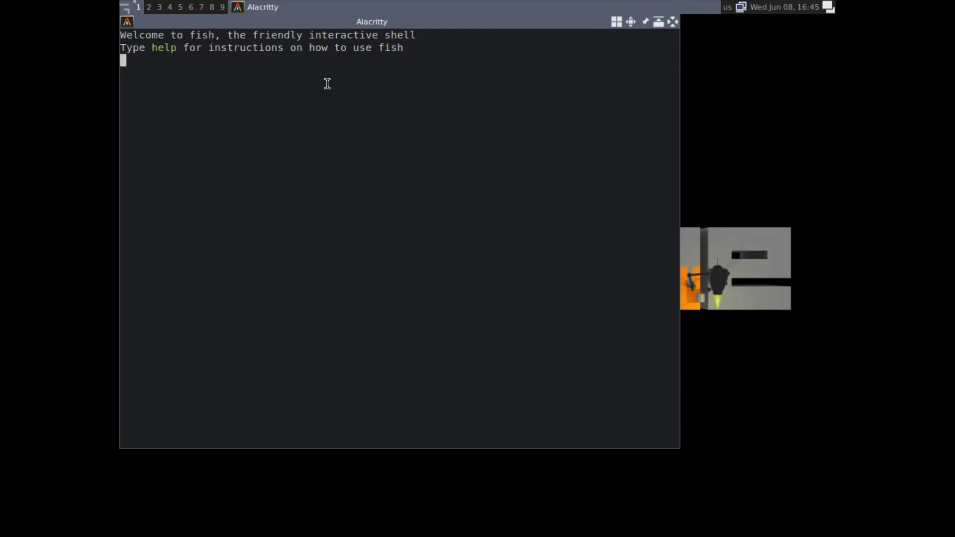
key("ctrl+plus")
key("ctrl+plus")
key("ctrl+plus")
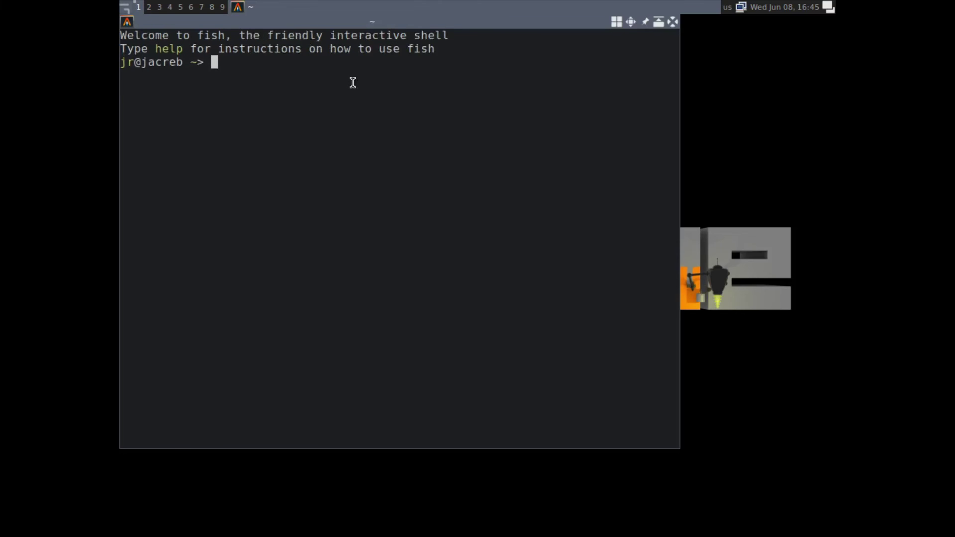
type("xrandr ")
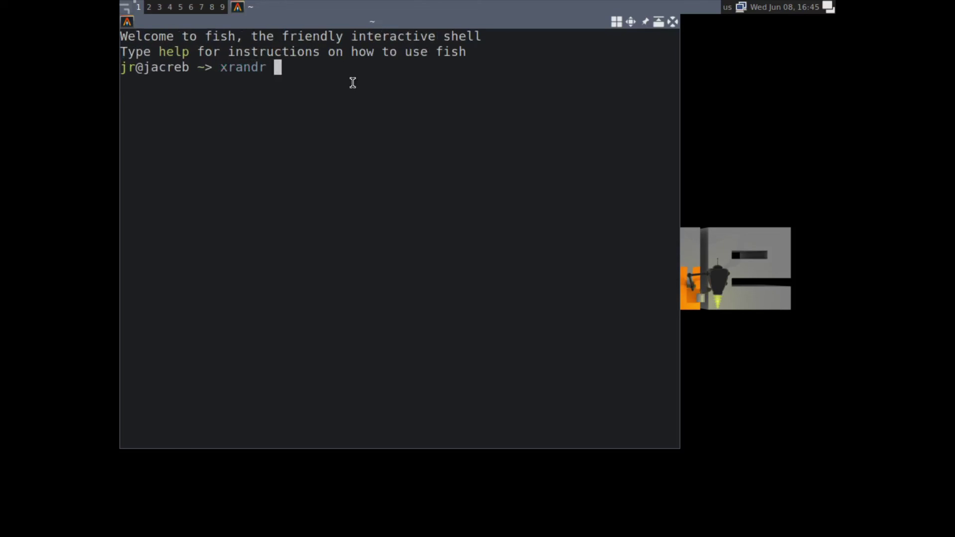
type("-s 1920x1080")
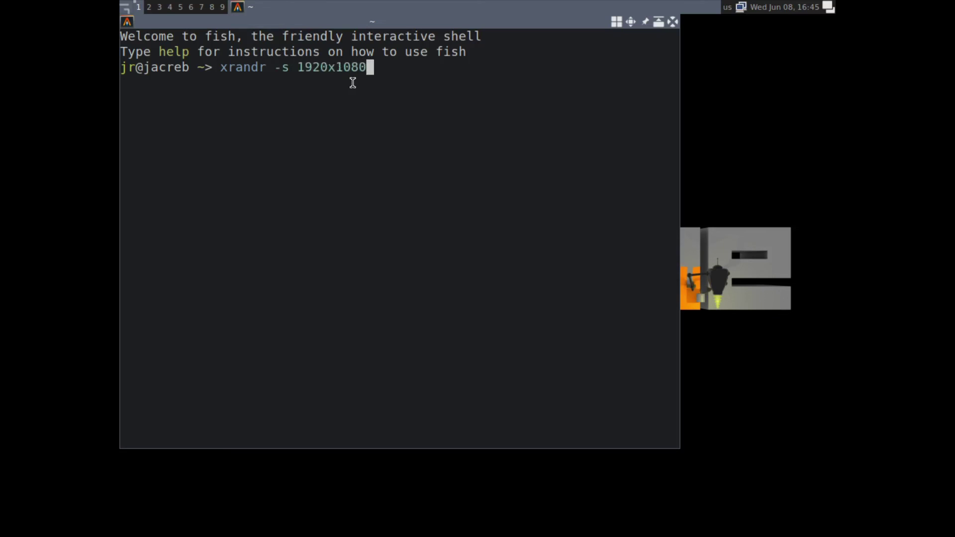
key("Return")
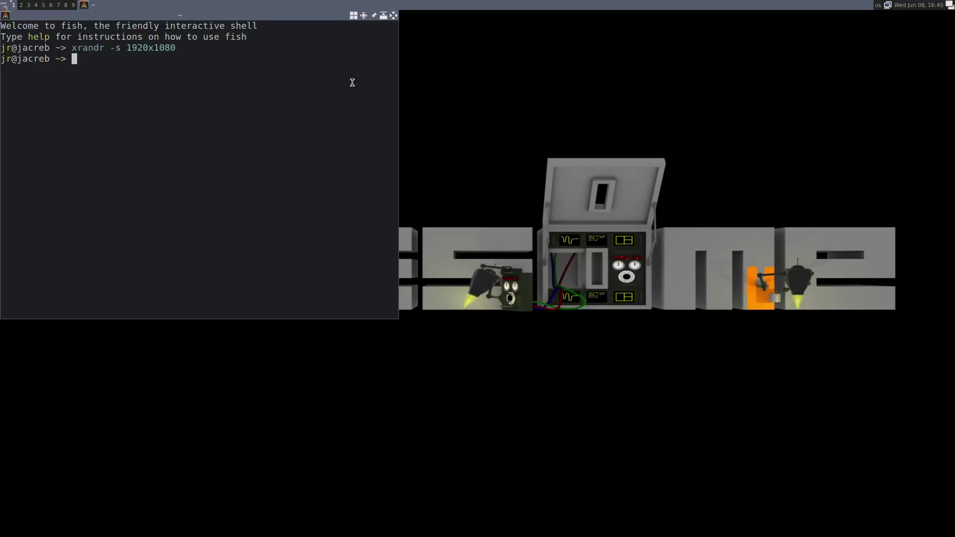
Close Alacritty, browse the application entries in awesome's Super+P menubar, then dismiss it.
left_click(393, 16)
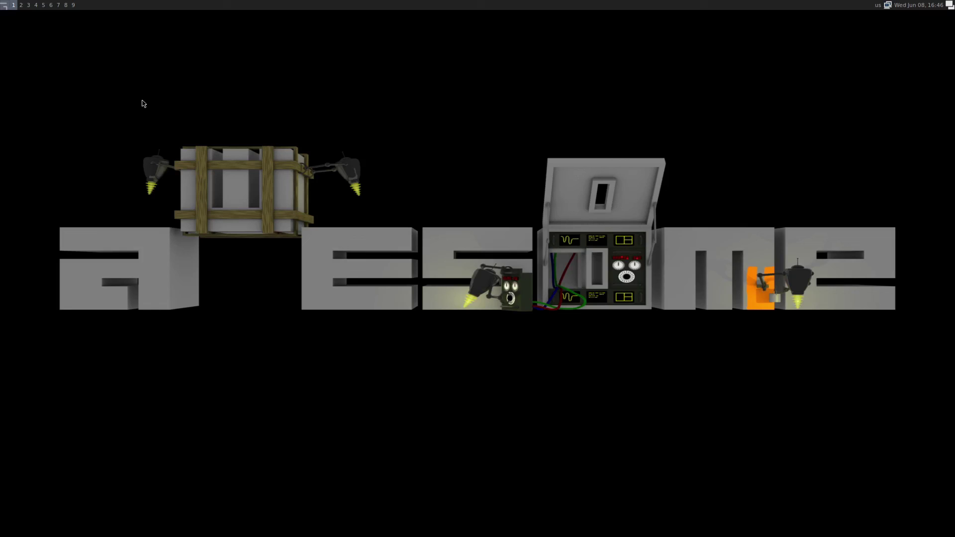
key("super+p")
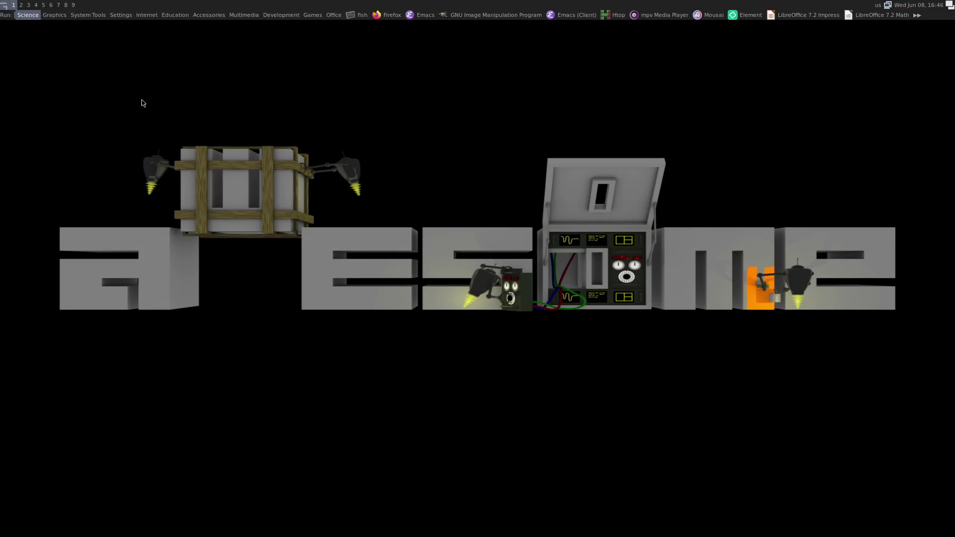
key("Right")
key("Right")
key("Right")
key("Right")
key("Right")
key("Right")
key("Right")
key("Right")
key("Right")
key("Right")
key("Right")
key("Right")
key("Right")
key("Right")
key("Right")
key("Right")
key("Right")
key("Right")
key("Right")
key("Right")
key("Right")
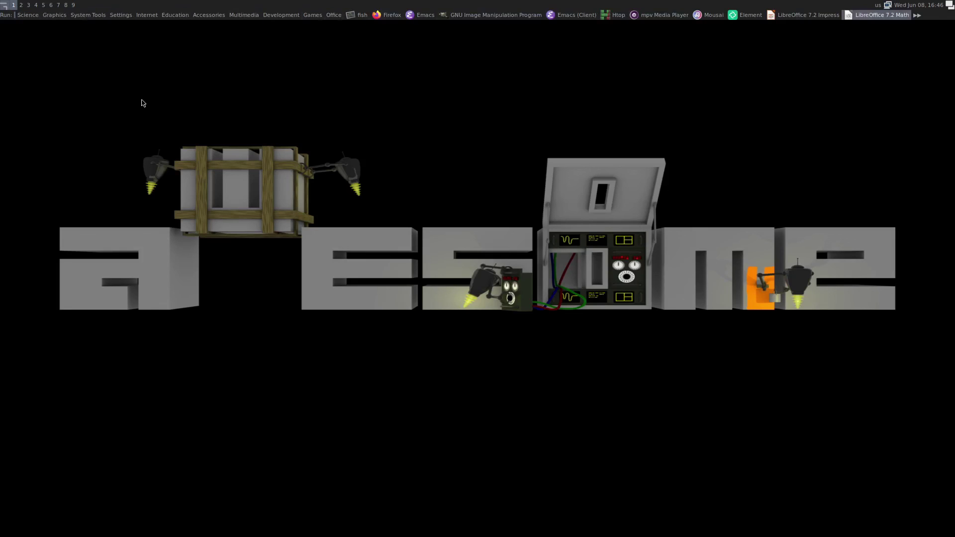
key("Right")
key("Right")
key("Right")
key("Right")
key("Right")
key("Right")
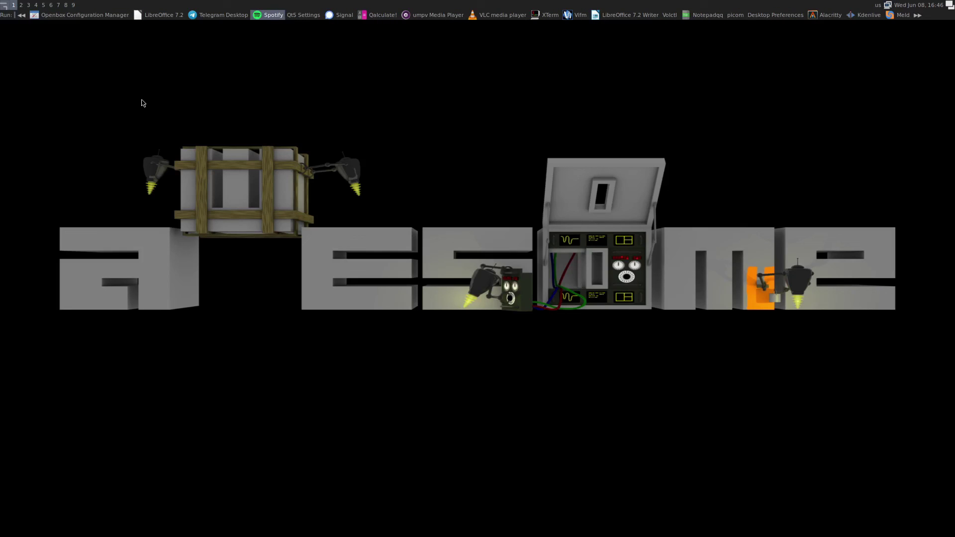
key("Right")
key("Right")
key("Right")
key("Right")
key("Right")
key("Right")
key("Right")
key("Right")
key("Right")
key("Right")
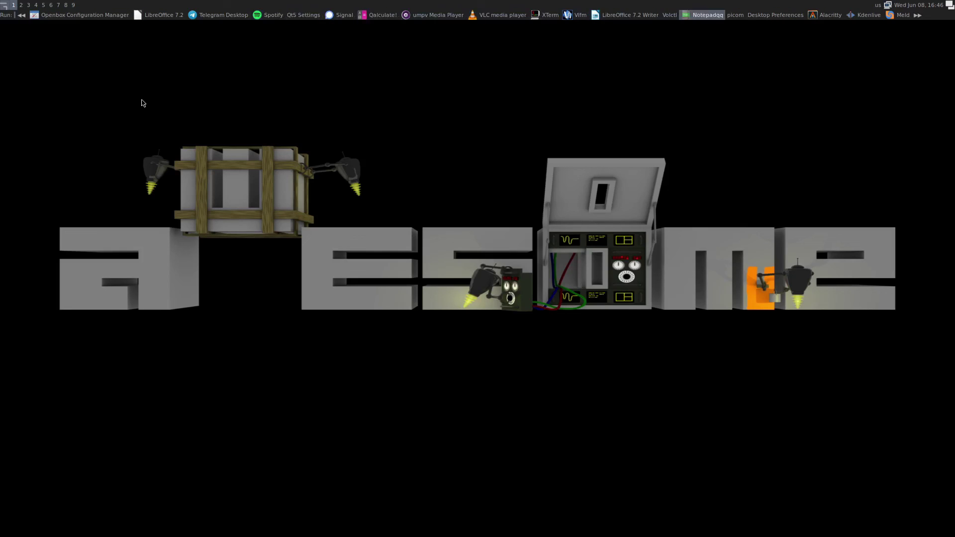
key("Right")
key("Right")
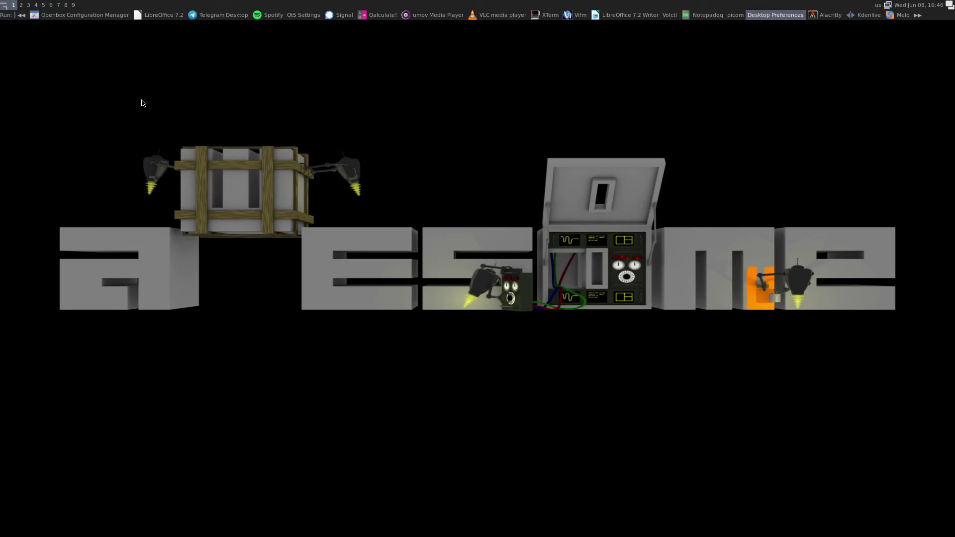
key("Right")
key("Right")
key("Right")
key("Right")
key("Right")
key("Right")
key("Right")
key("Right")
key("Right")
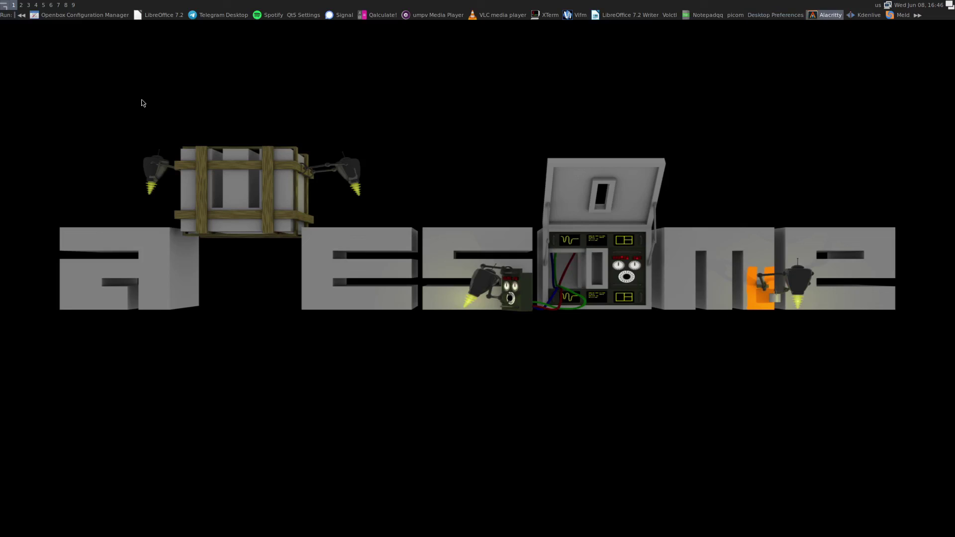
key("Right")
key("Right")
key("Right")
key("Right")
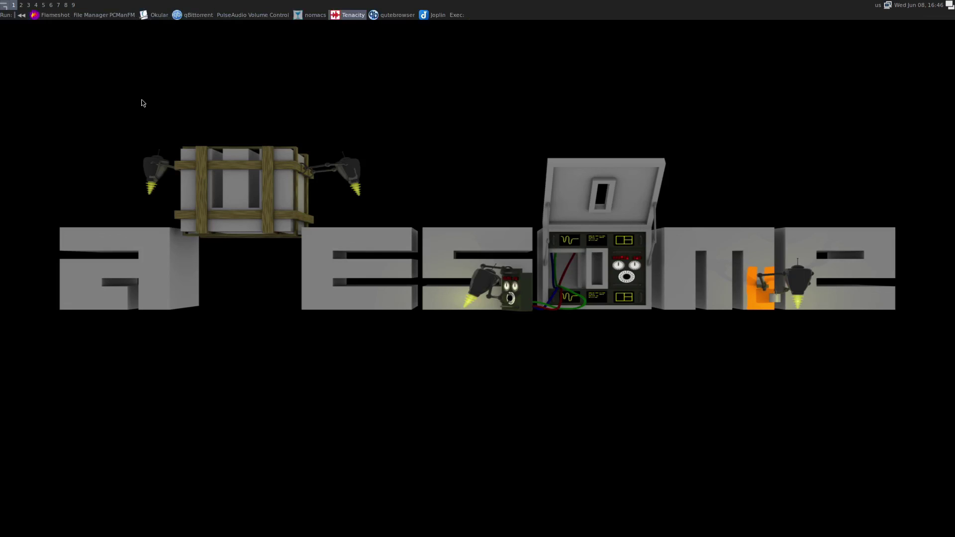
key("Left")
key("Left")
key("Left")
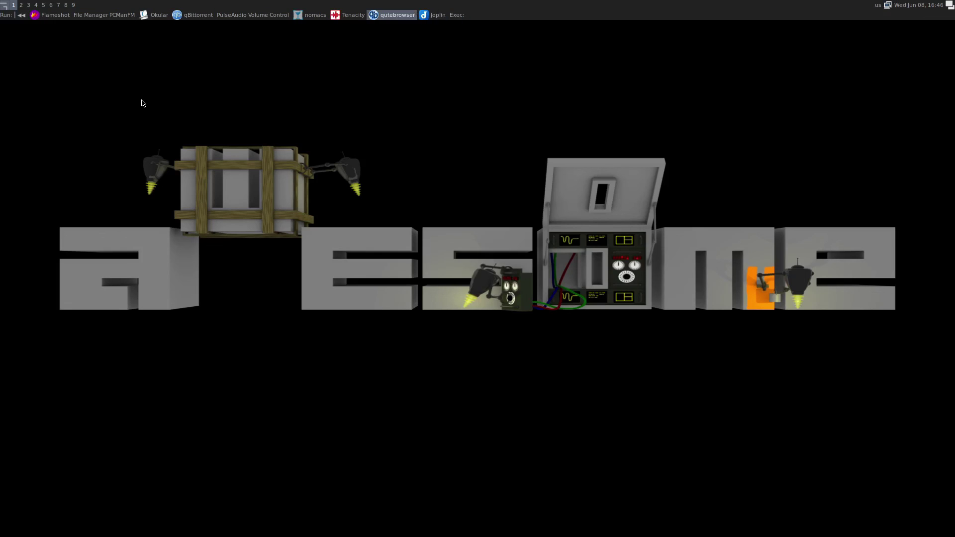
key("Escape")
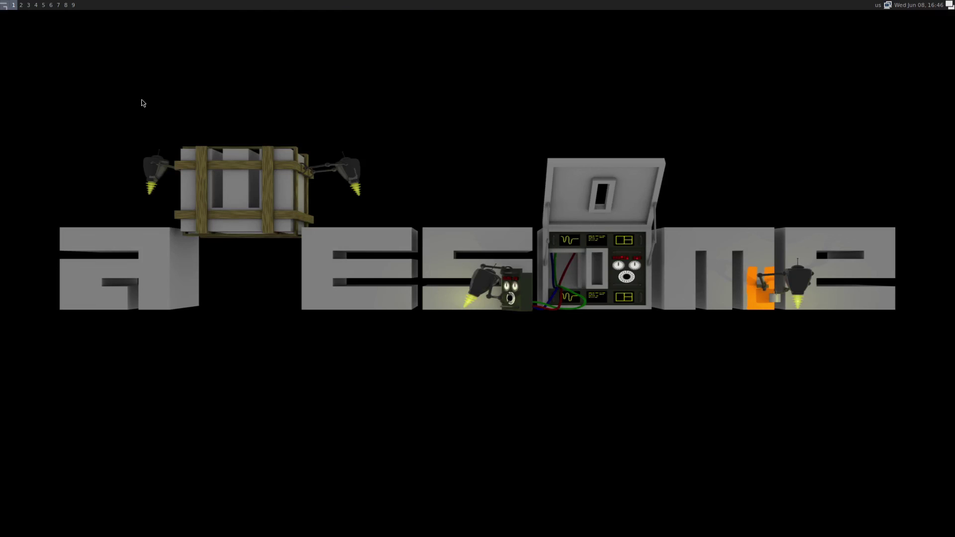